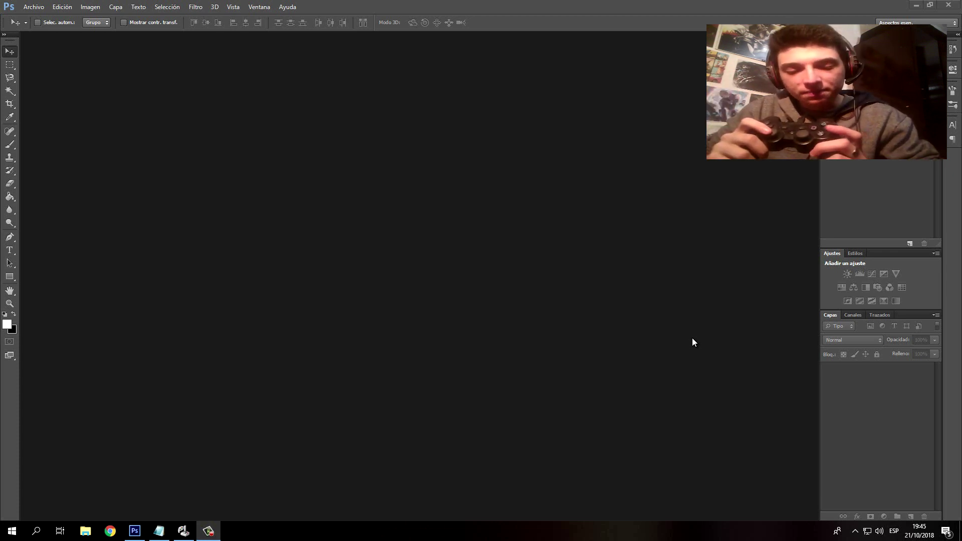
- Bring Photoshop to the front from the taskbar, with an empty workspace
click(692, 338)
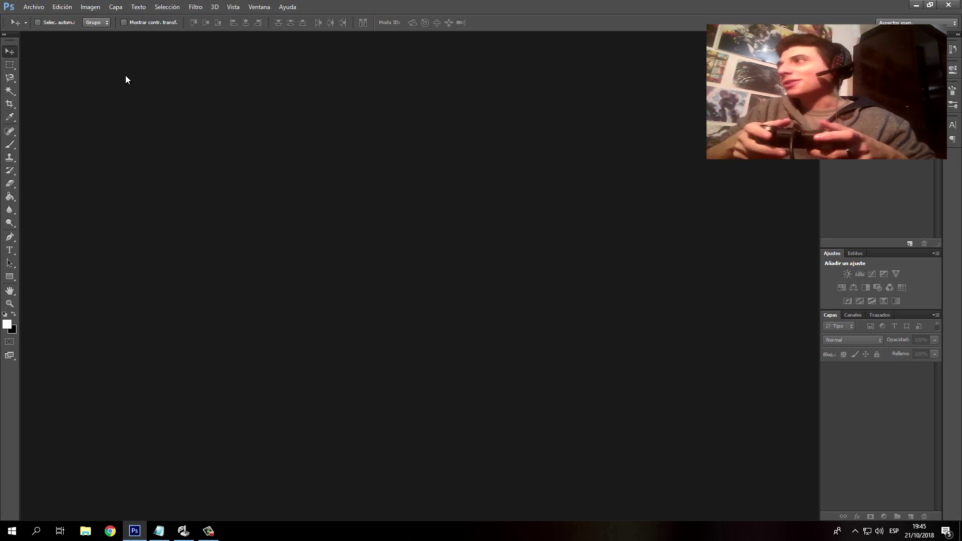
- Open Tuto Lightroom.png from the COSAS YOUTUBE folder
click(41, 10)
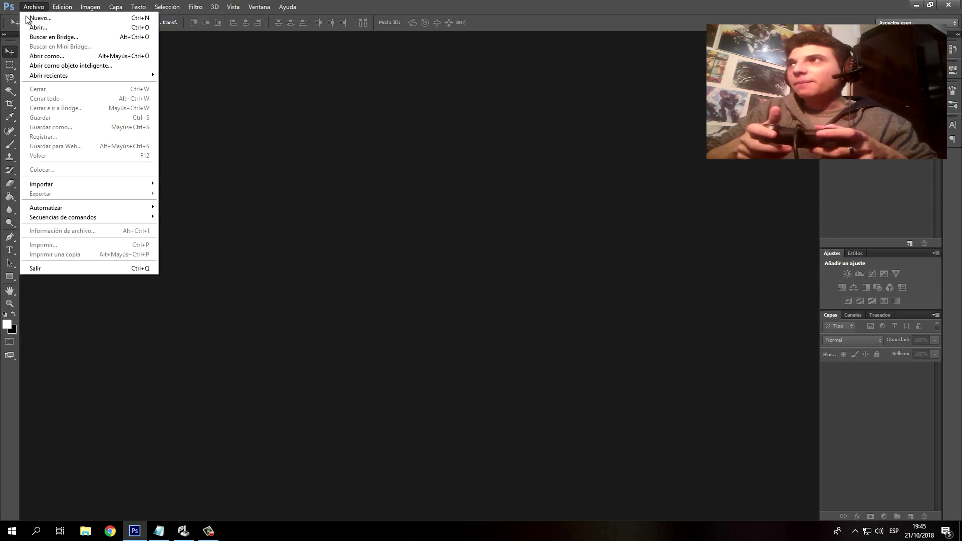
click(32, 27)
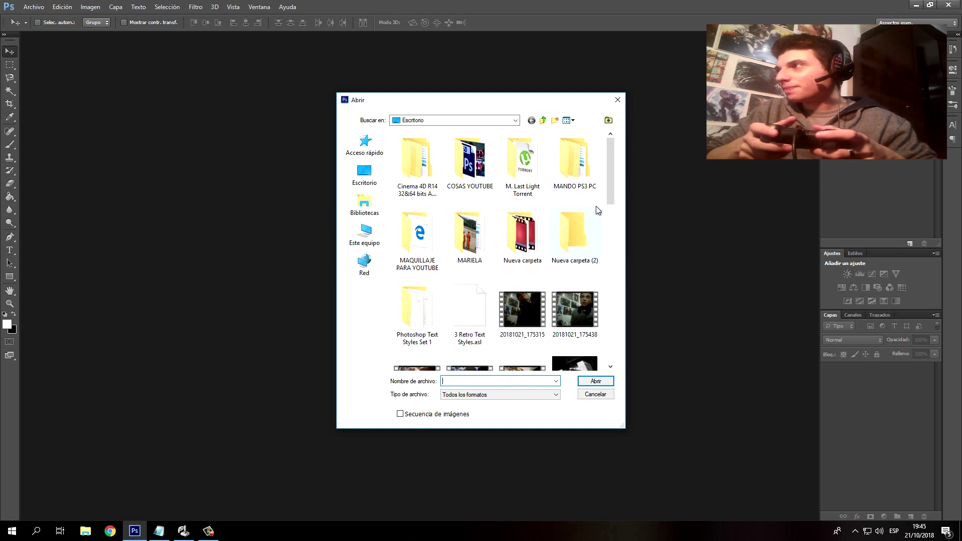
double_click(488, 171)
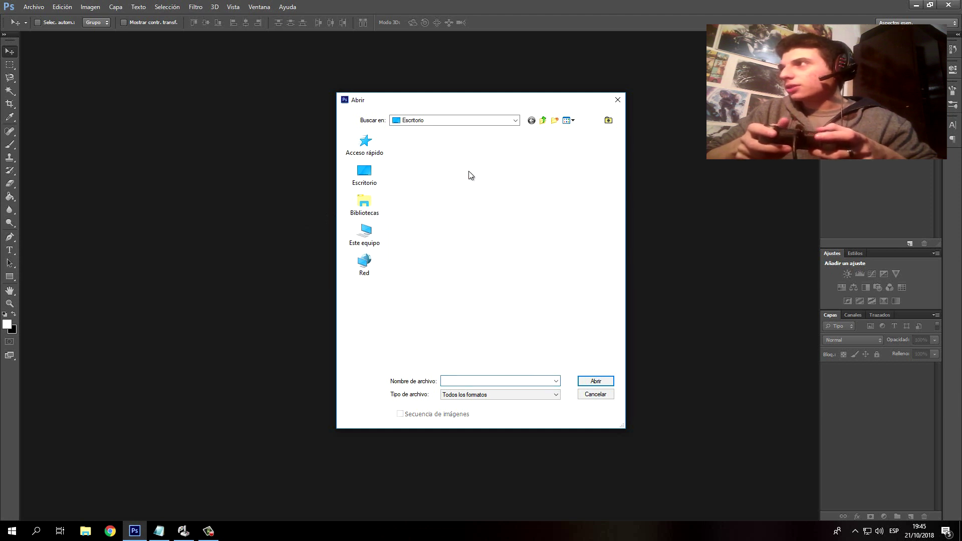
drag(610, 174, 608, 299)
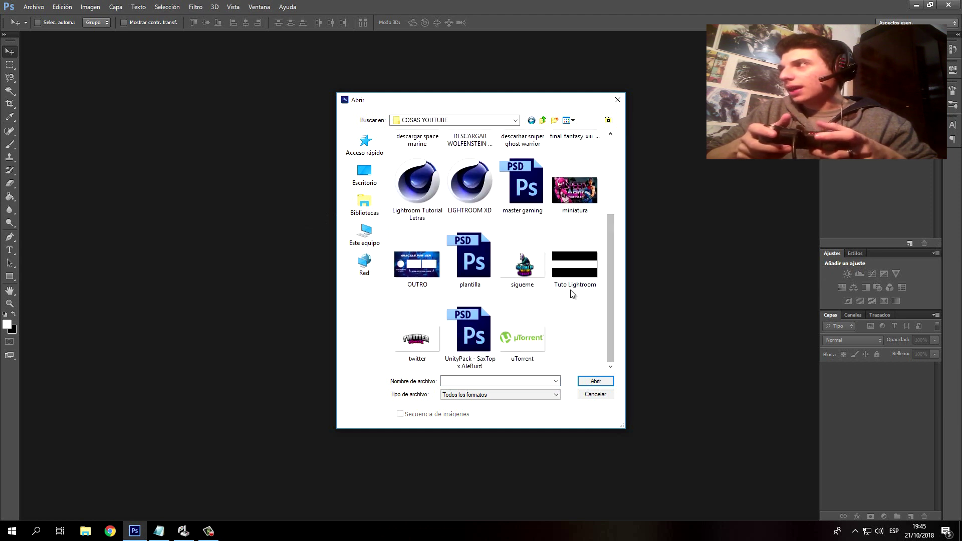
click(572, 262)
click(611, 383)
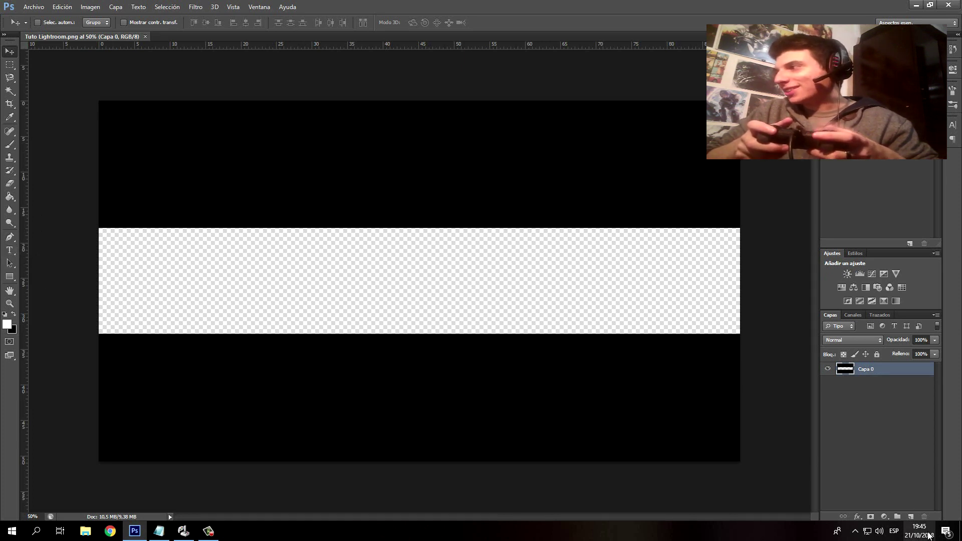
- Add an empty layer Capa 1 beneath Capa 0, then go to the browser
click(911, 516)
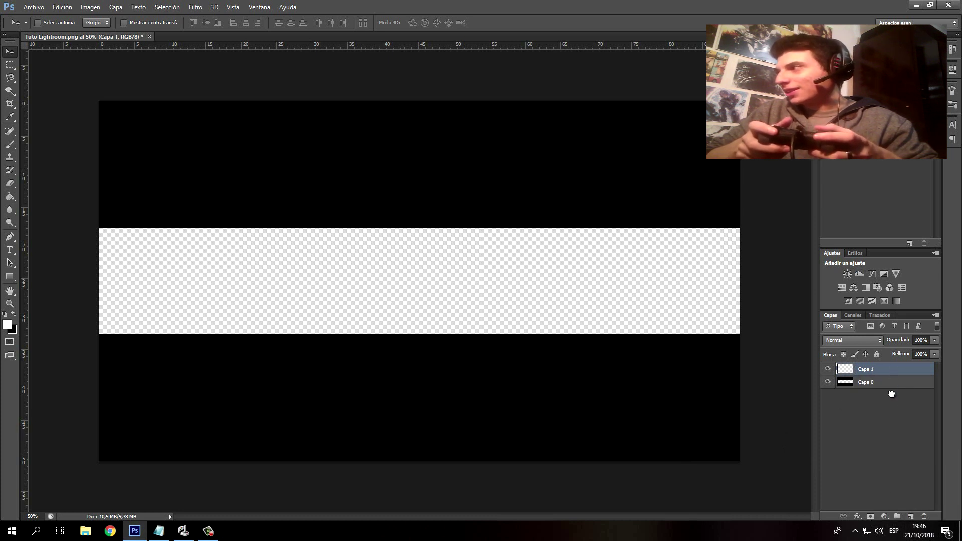
drag(891, 394, 882, 401)
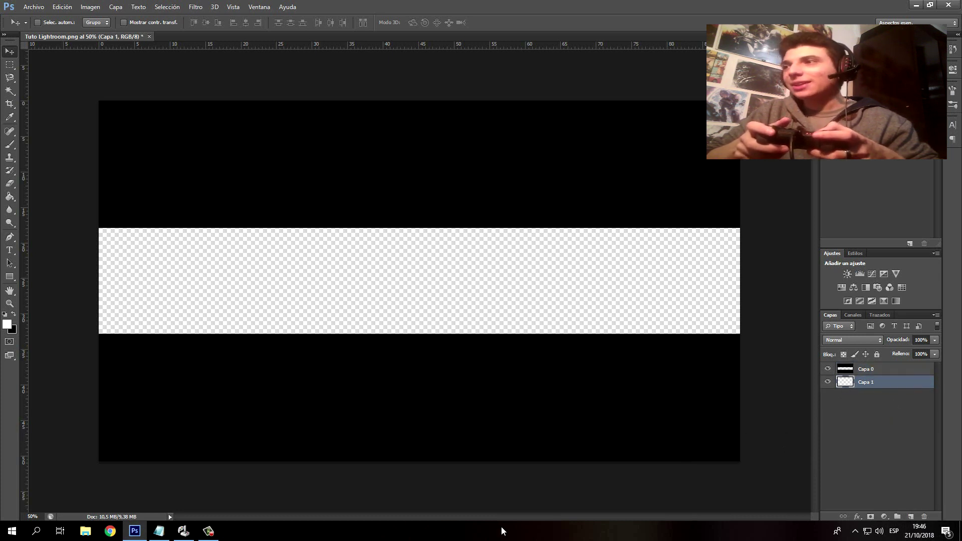
click(110, 531)
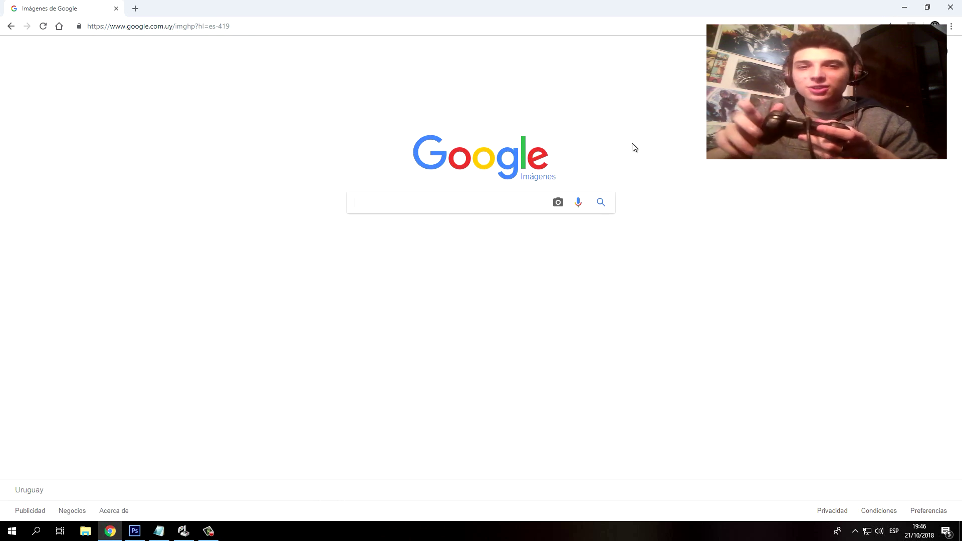
- Search Google Images for 'wallpaper fortnite' and copy the fireworks wallpaper with the bear
click(519, 201)
text(wallpaper fortnite)
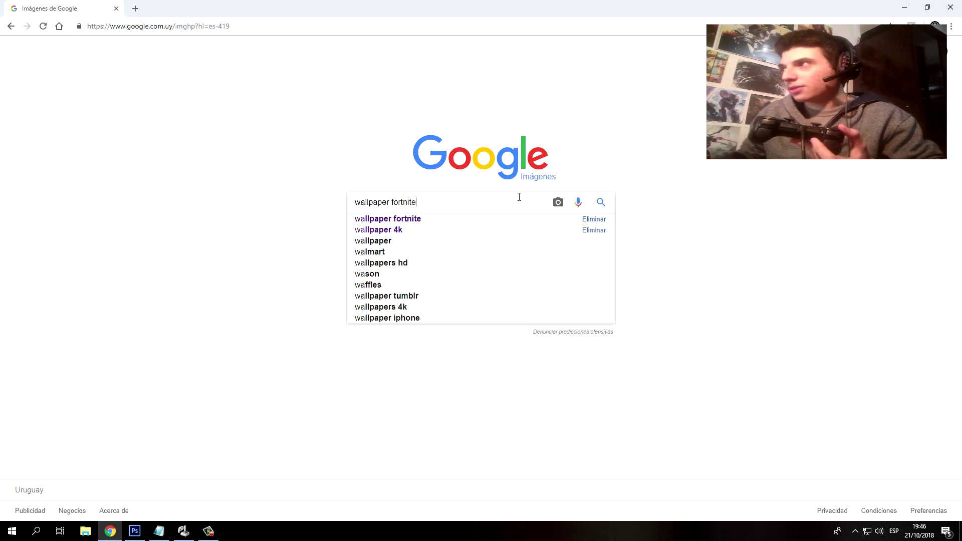
key(Return)
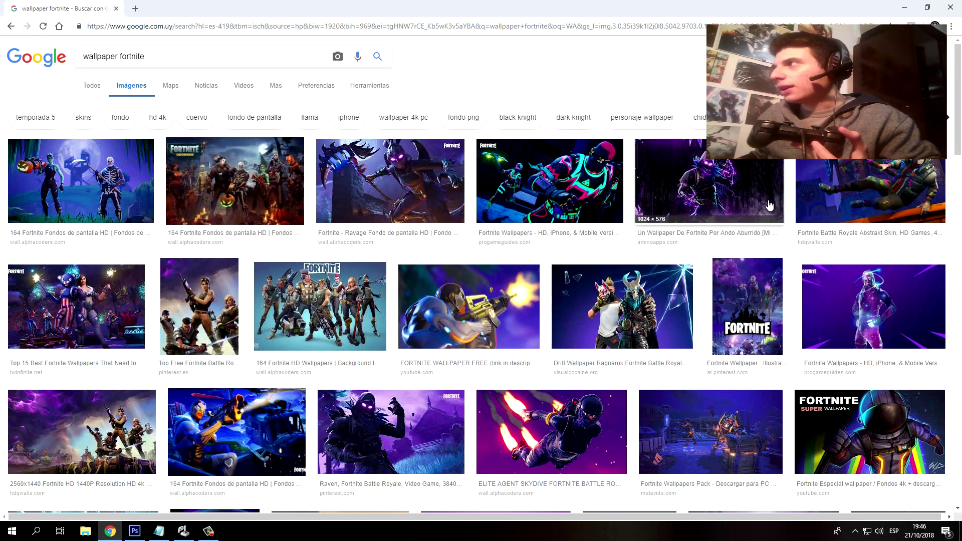
mouse_move(199, 306)
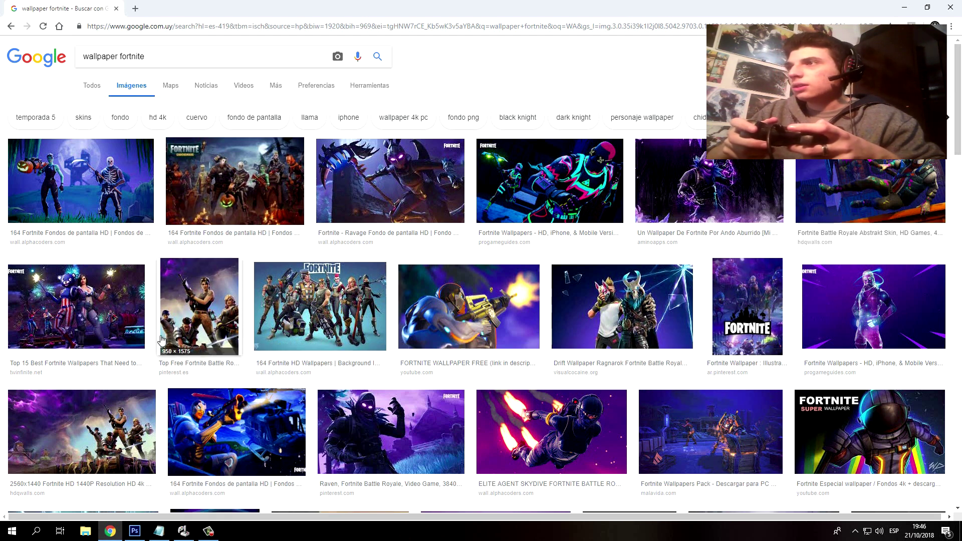
click(133, 328)
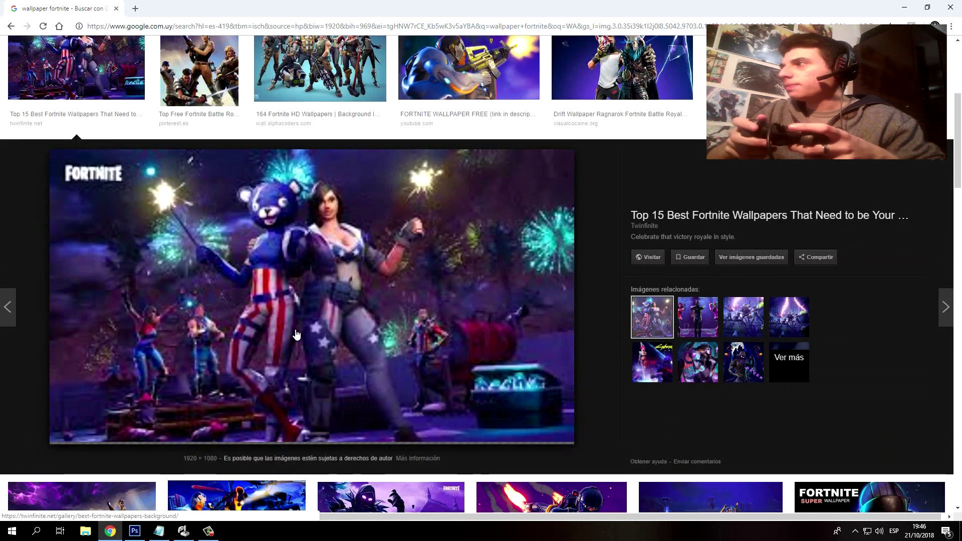
right_click(403, 314)
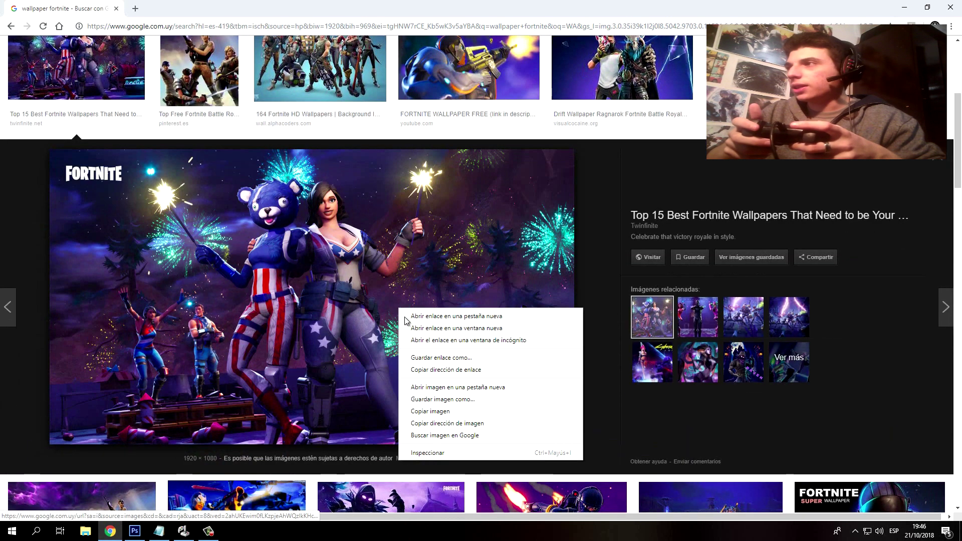
click(468, 423)
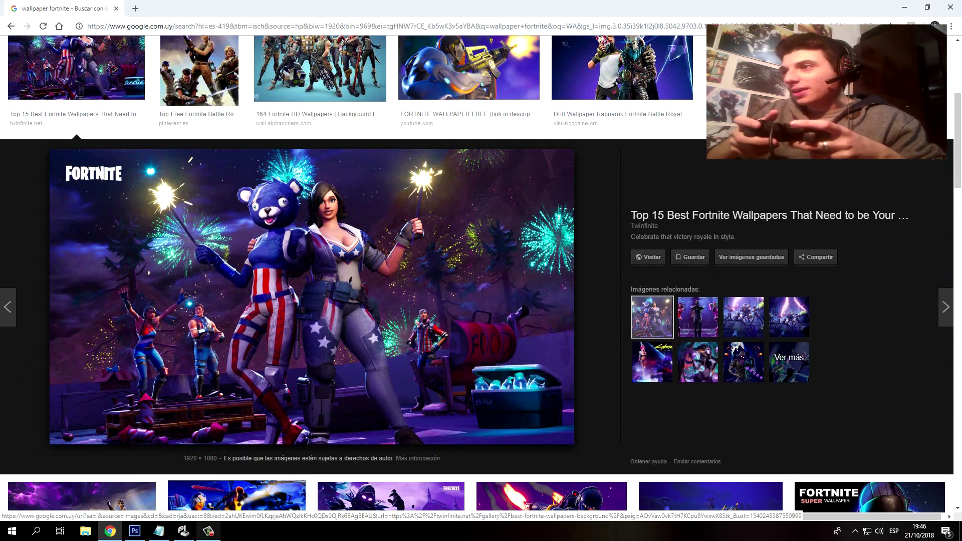
click(134, 531)
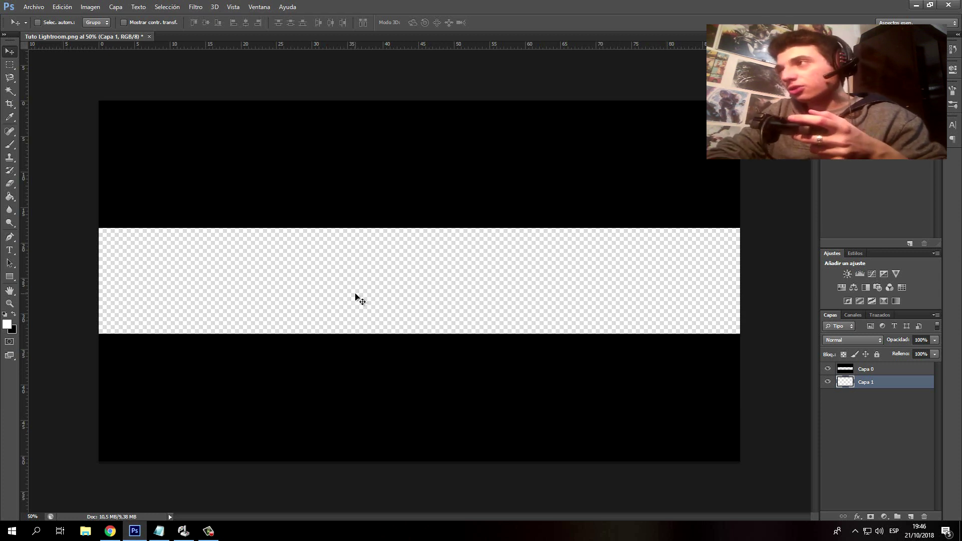
- Paste the fireworks wallpaper into Capa 1 and align it to the banner's left edge
key(ctrl+v)
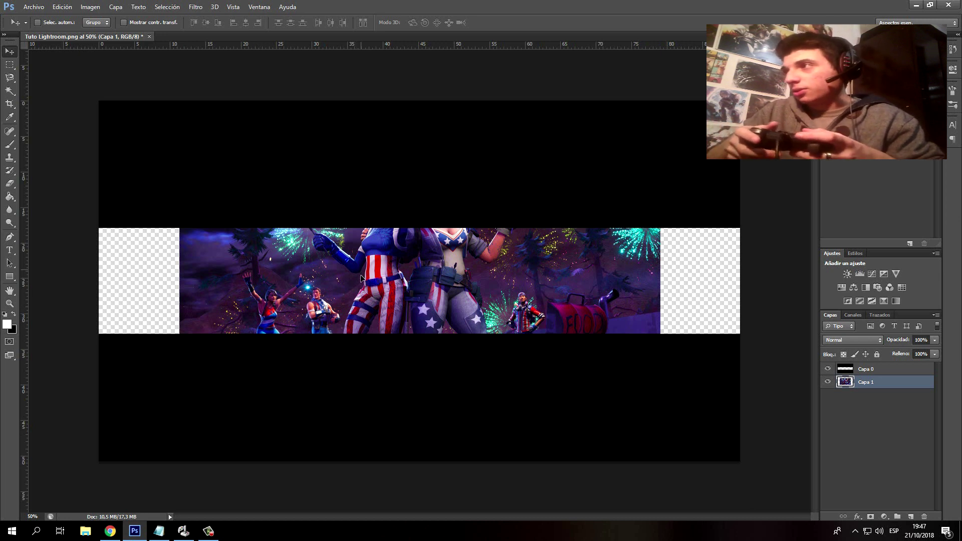
drag(361, 278, 295, 340)
drag(245, 339, 257, 339)
click(314, 289)
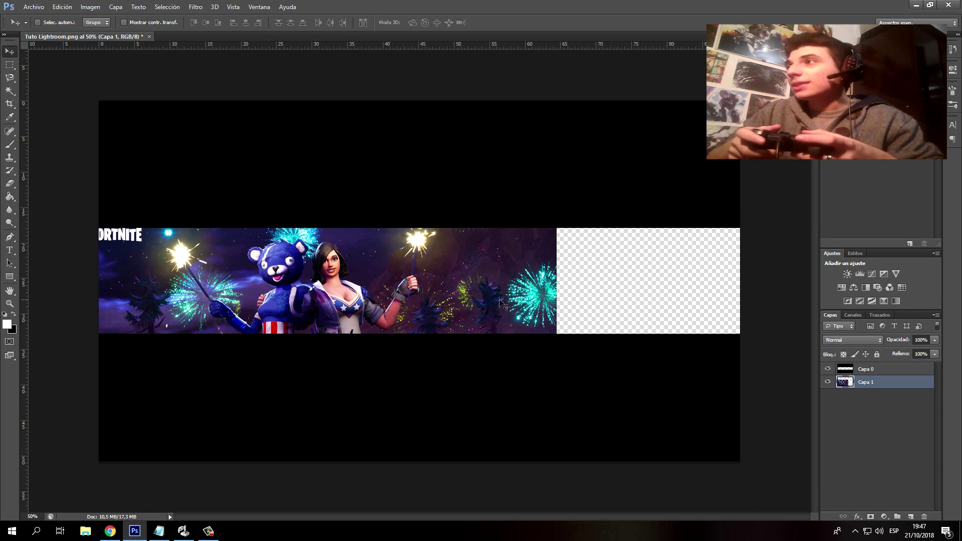
mouse_move(503, 303)
mouse_down()
mouse_move(632, 286)
mouse_move(546, 283)
mouse_move(503, 290)
mouse_move(503, 302)
mouse_move(671, 303)
mouse_move(593, 303)
mouse_move(644, 302)
mouse_move(628, 302)
mouse_up()
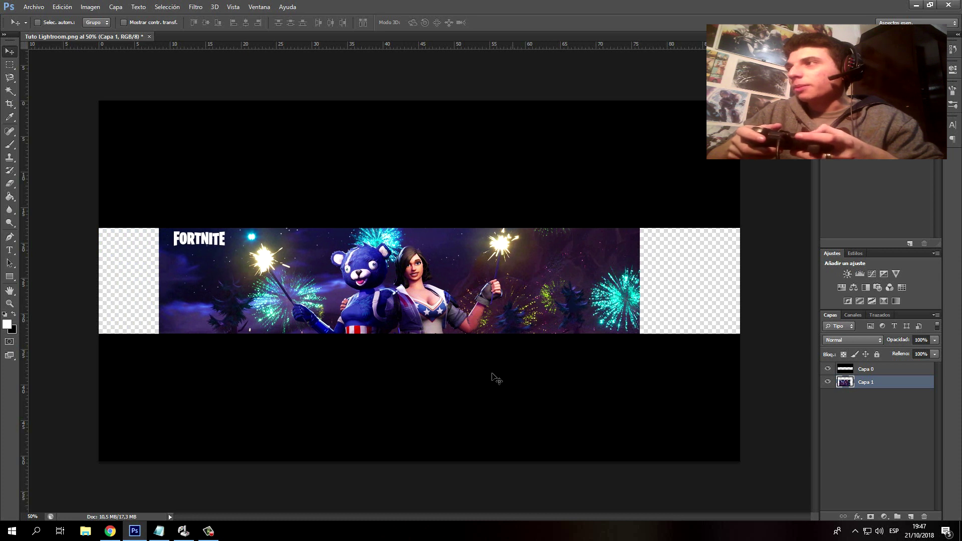
key(shift+Right)
key(shift+Right)
key(shift+Right)
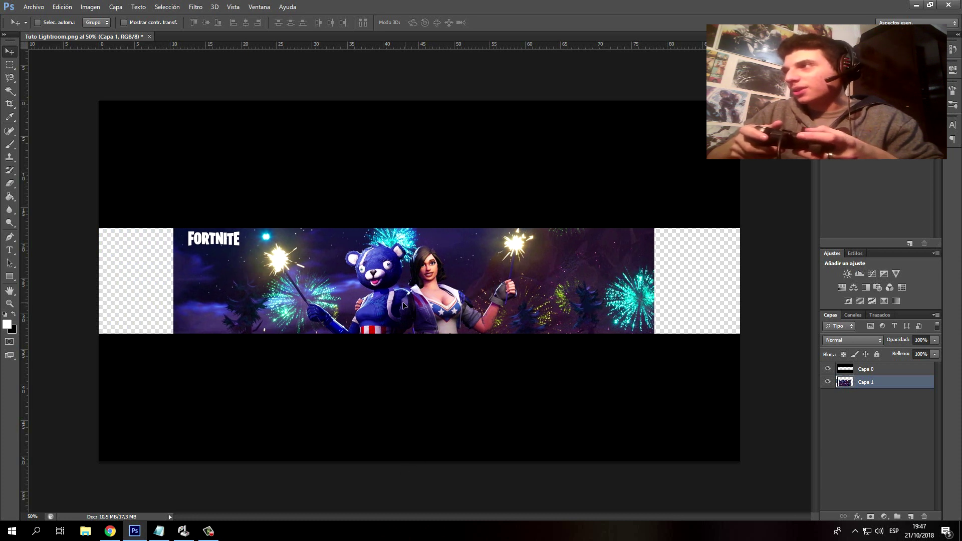
drag(403, 305, 318, 305)
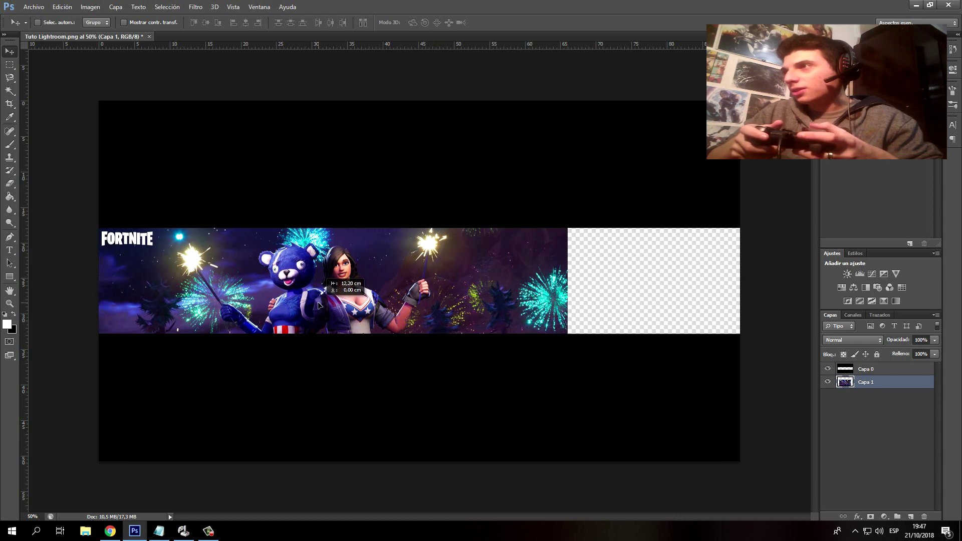
mouse_move(110, 531)
click(124, 516)
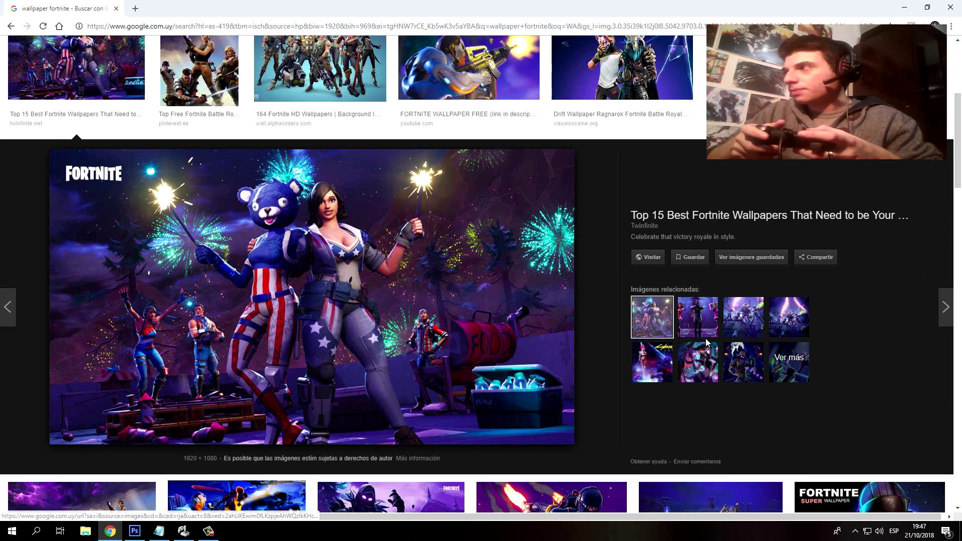
- Copy the related purple-lightning Fortnite squad wallpaper from the preview thumbnails
click(697, 316)
click(744, 317)
click(808, 311)
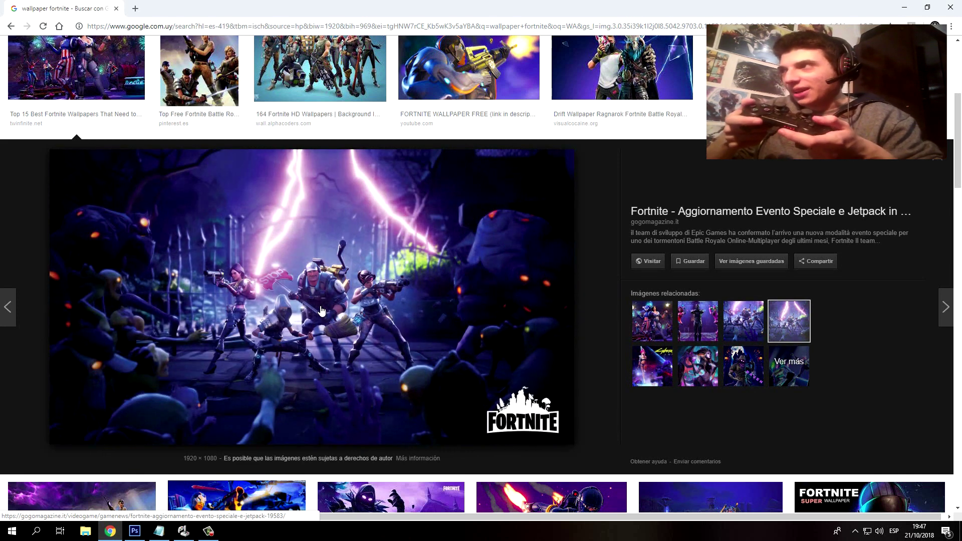
right_click(321, 308)
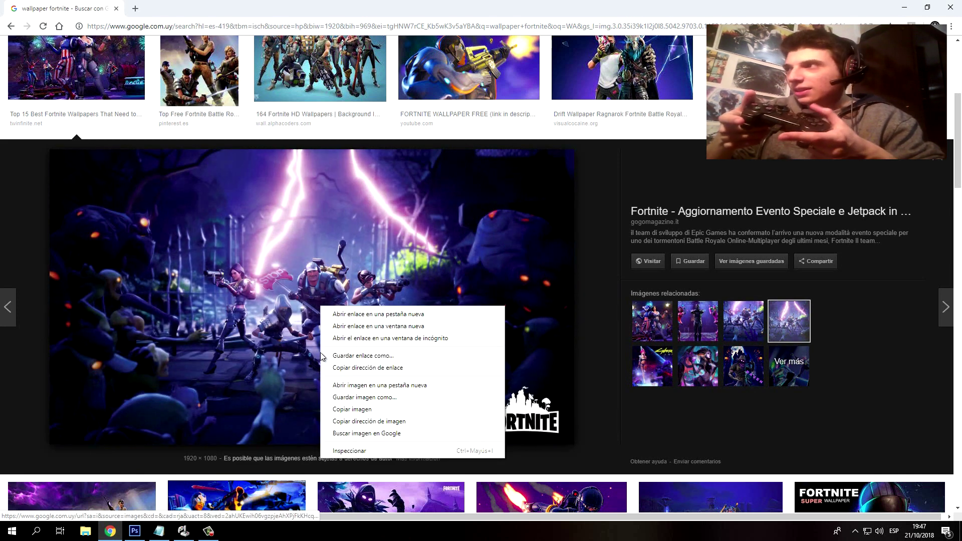
click(352, 409)
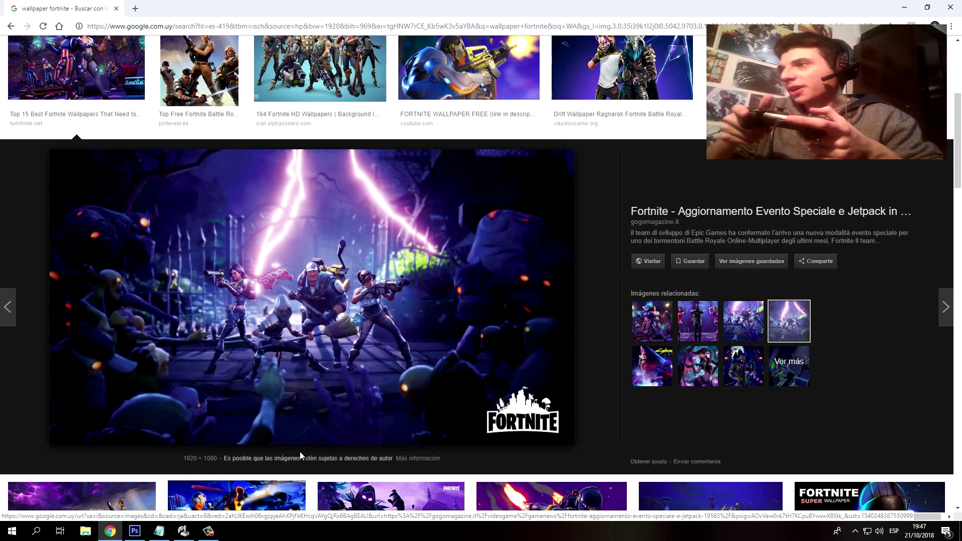
key(alt+Tab)
- Paste the lightning wallpaper as Capa 2 on the right, erase its left edge, and select both wallpaper layers
key(ctrl+v)
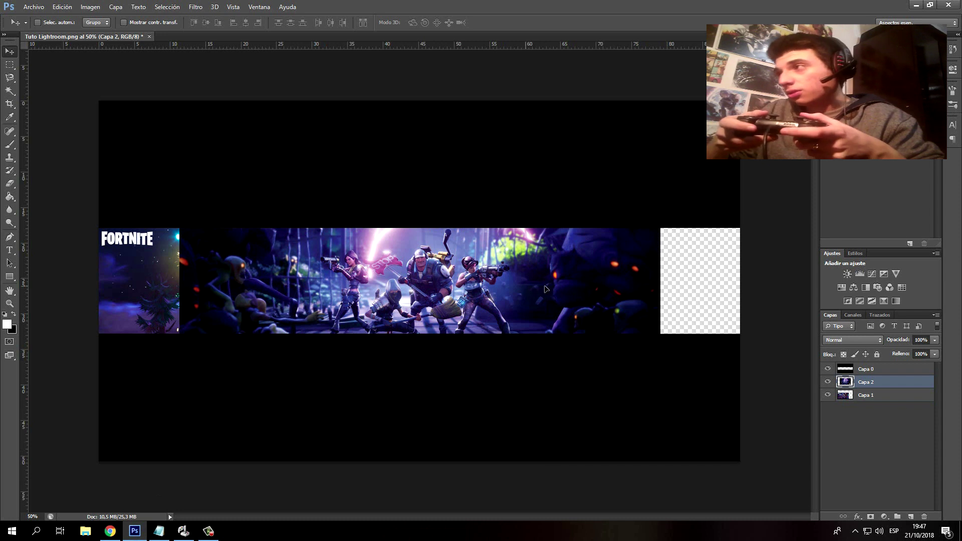
drag(545, 289, 687, 299)
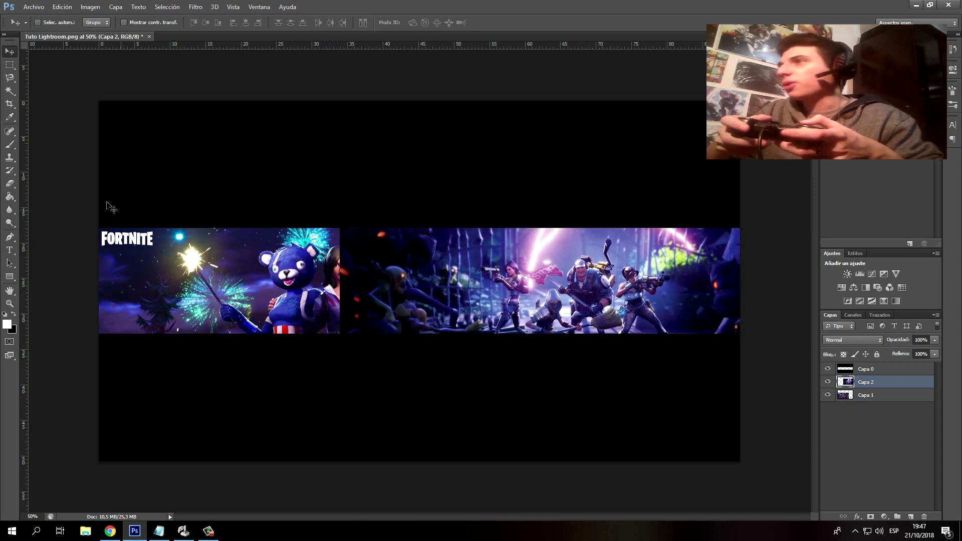
click(11, 184)
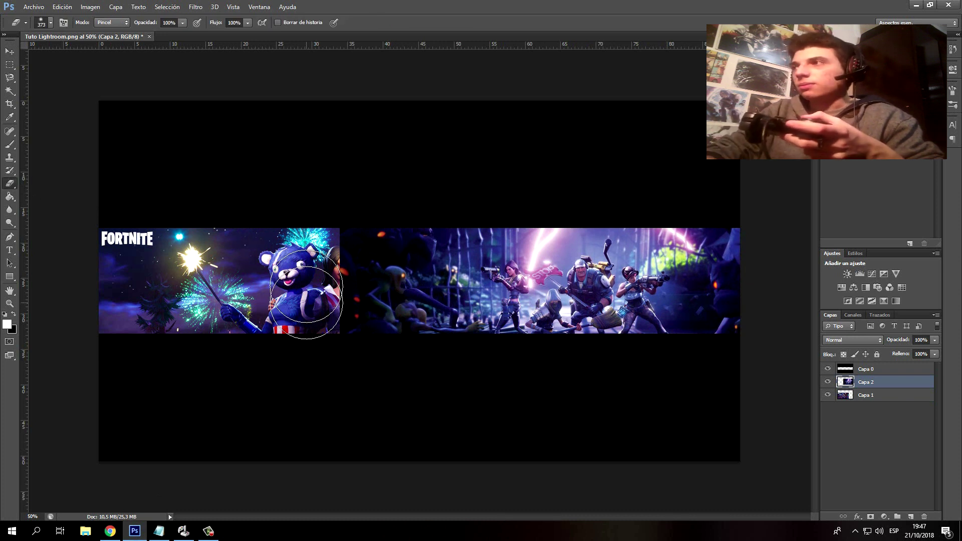
mouse_move(306, 303)
mouse_down()
mouse_move(304, 223)
mouse_move(306, 305)
mouse_move(322, 215)
mouse_move(344, 332)
mouse_move(397, 325)
mouse_move(397, 188)
mouse_move(397, 388)
mouse_move(397, 209)
mouse_up()
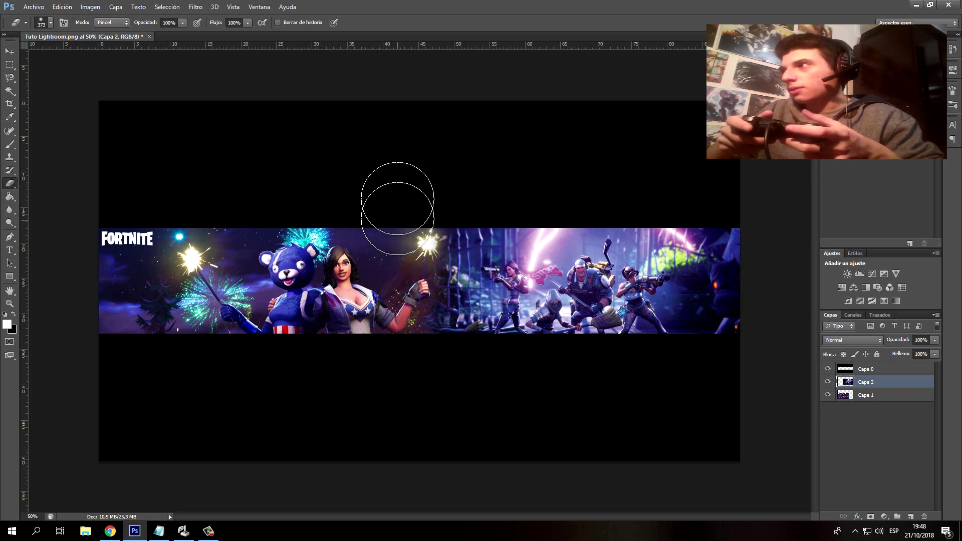
click(868, 397)
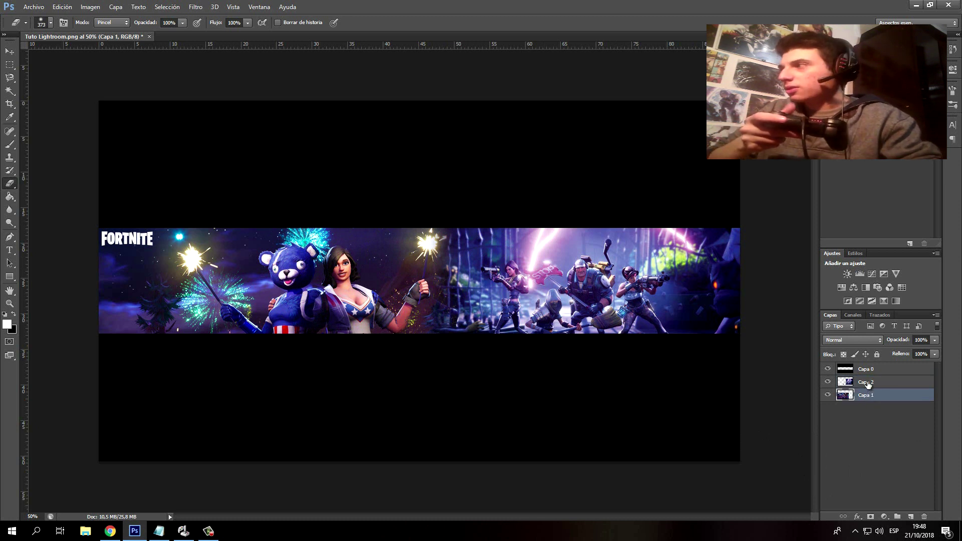
ctrl+click(867, 382)
- Merge Capa 1 and Capa 2 into one layer with Combinar capas
right_click(867, 384)
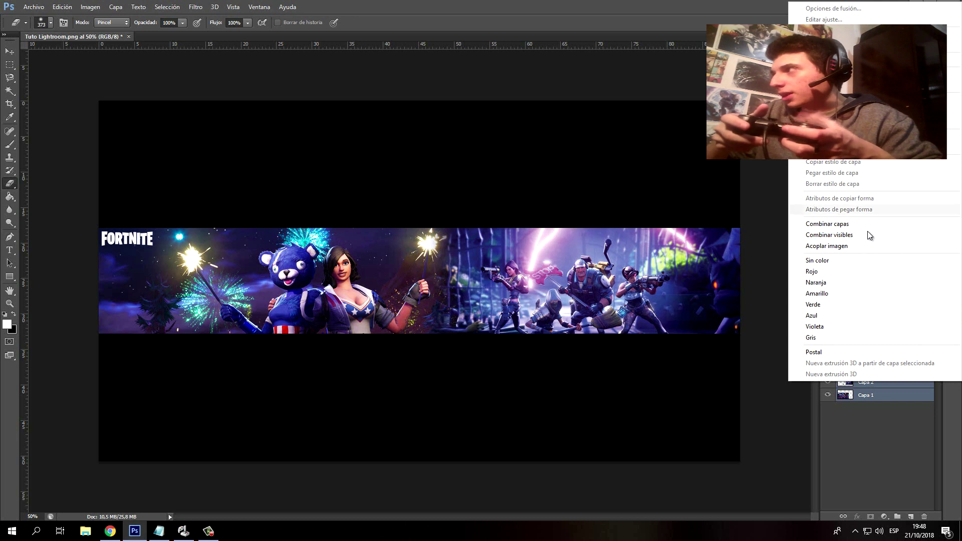
click(852, 223)
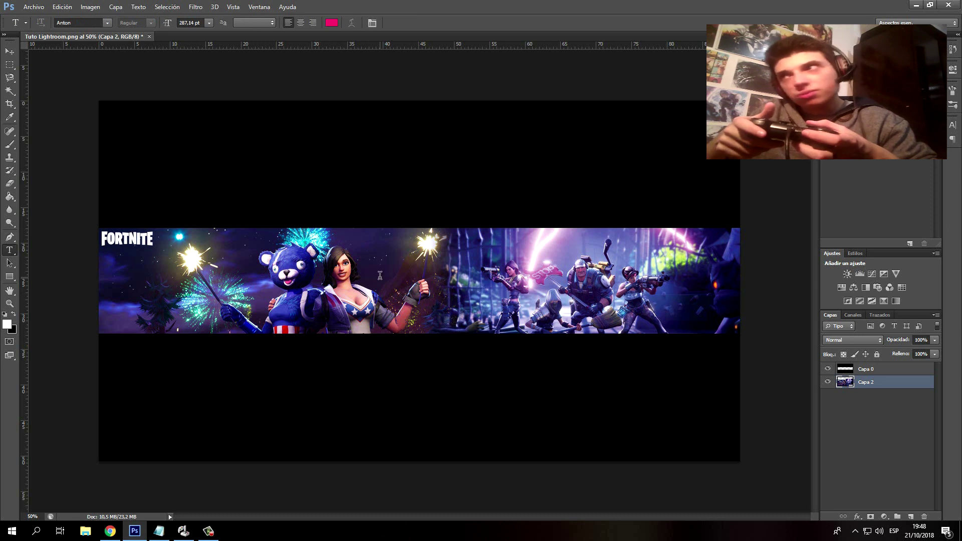
- Type the title GRECK on the banner and select the text
click(380, 275)
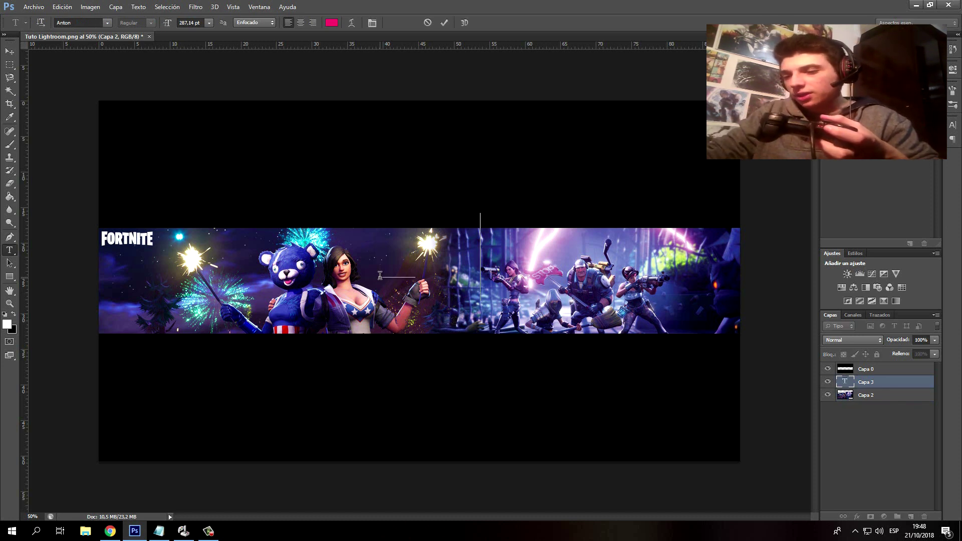
text(GRECK)
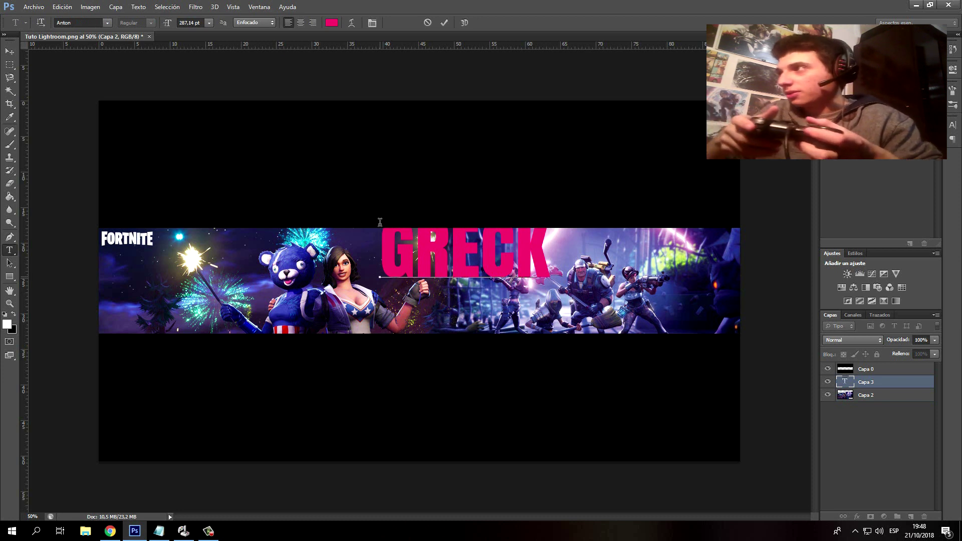
mouse_move(541, 269)
mouse_down()
mouse_move(400, 269)
mouse_move(339, 222)
mouse_up()
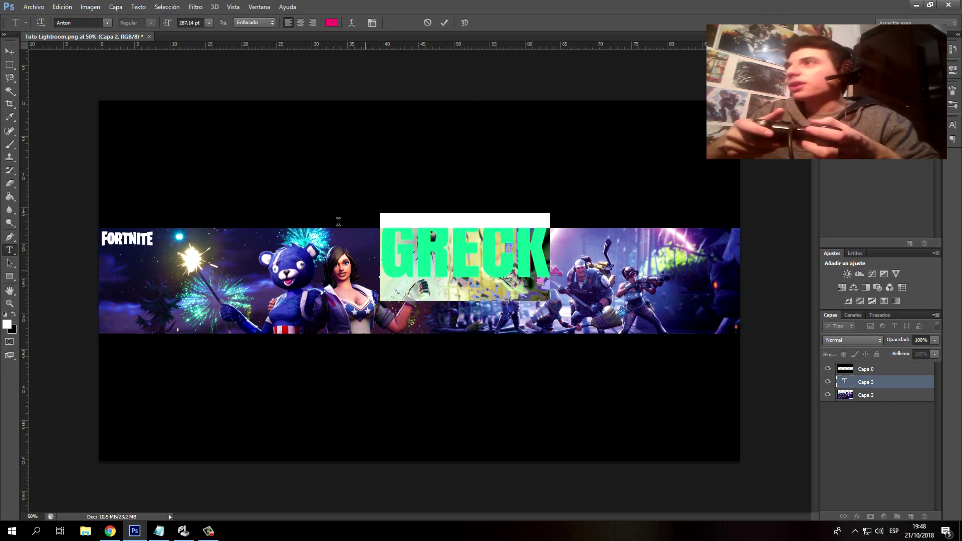
- Try Bebas Neue, Governor, Heroes Legend and Hiruko fonts, settling on Longhaul
click(108, 26)
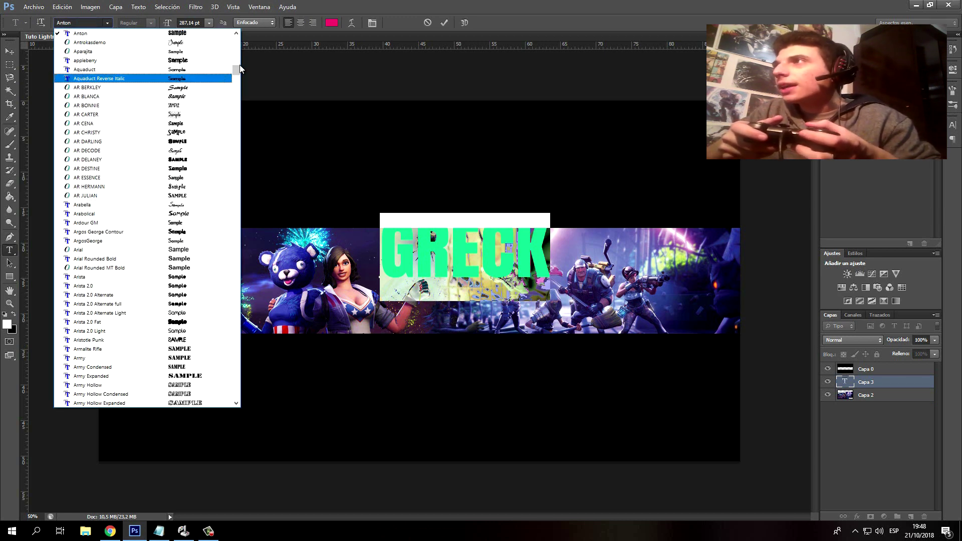
drag(233, 71, 233, 167)
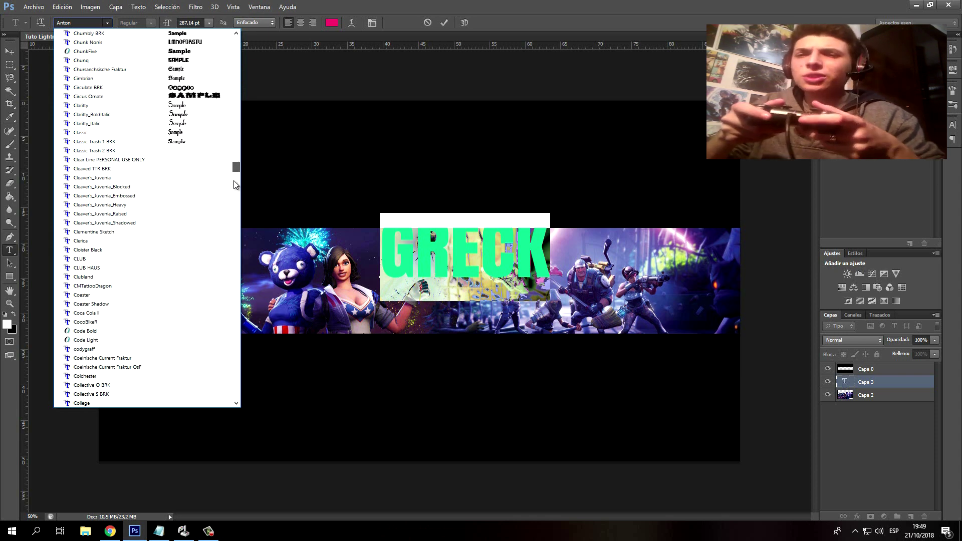
drag(233, 171, 234, 157)
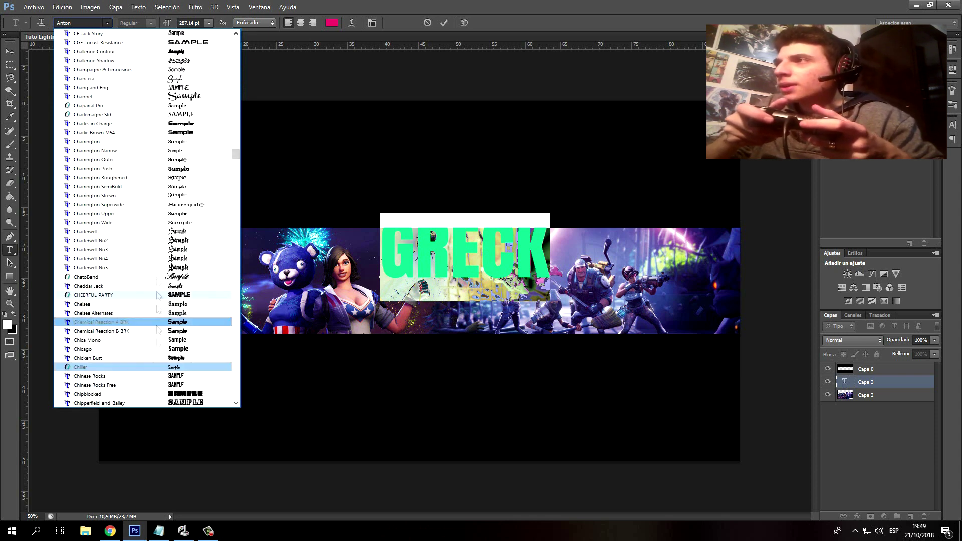
scroll(169, 234, down, 10)
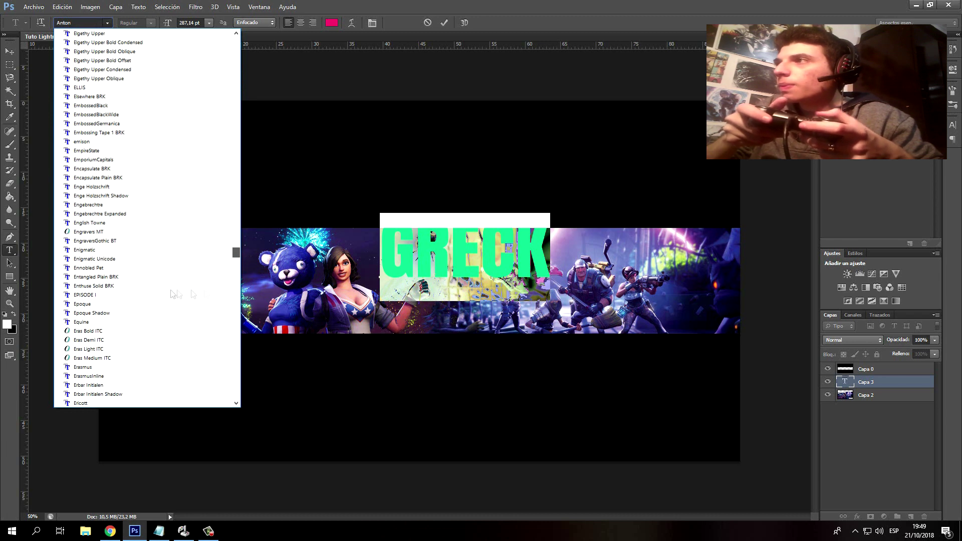
click(171, 242)
click(107, 22)
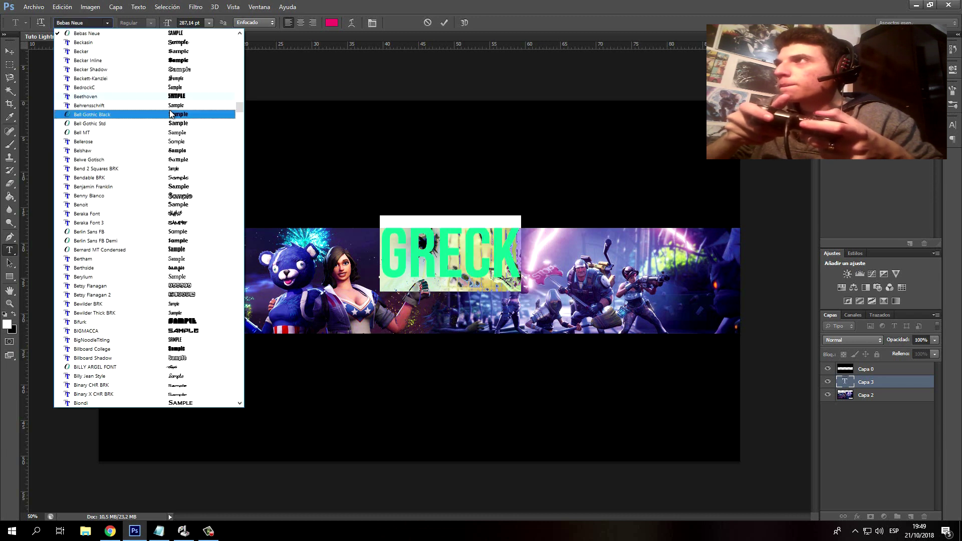
drag(240, 109, 239, 345)
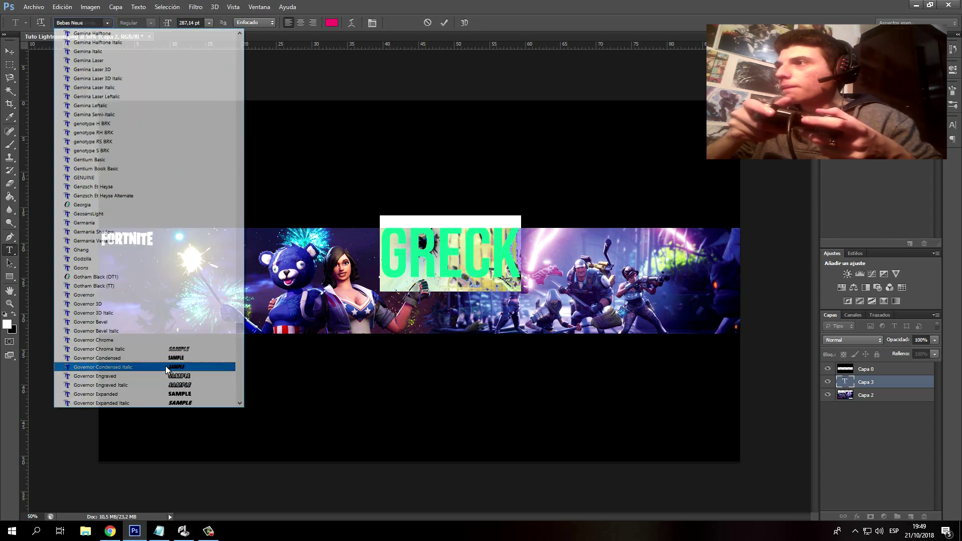
click(165, 366)
click(107, 22)
click(106, 83)
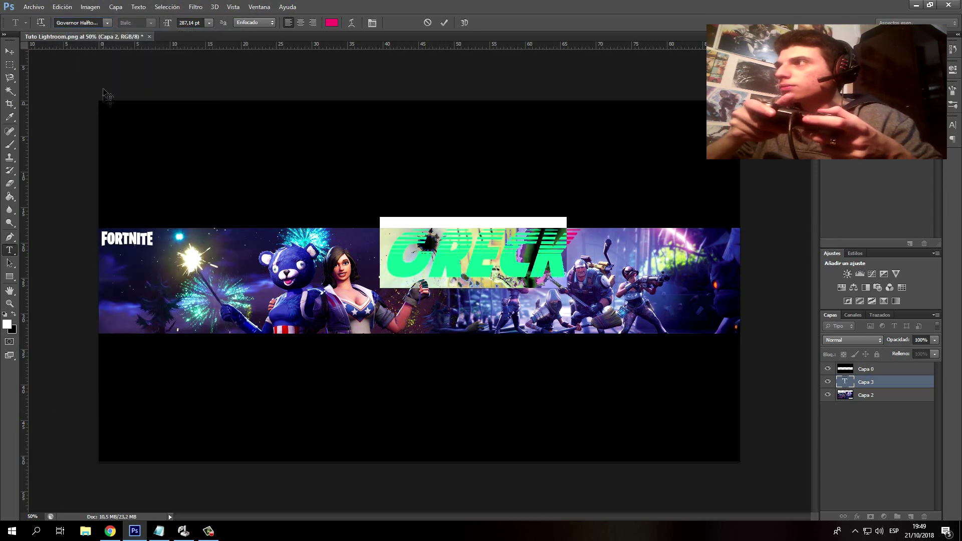
click(108, 23)
click(95, 277)
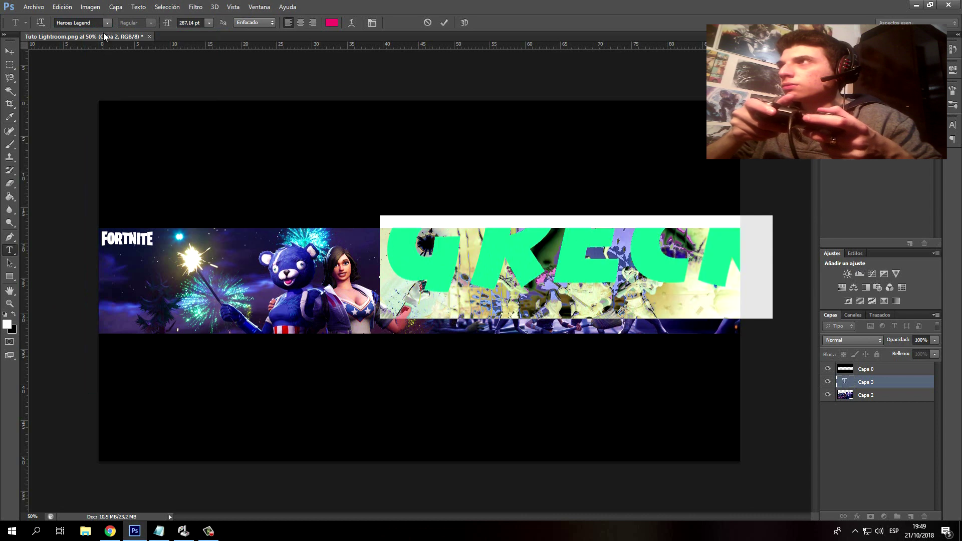
click(107, 22)
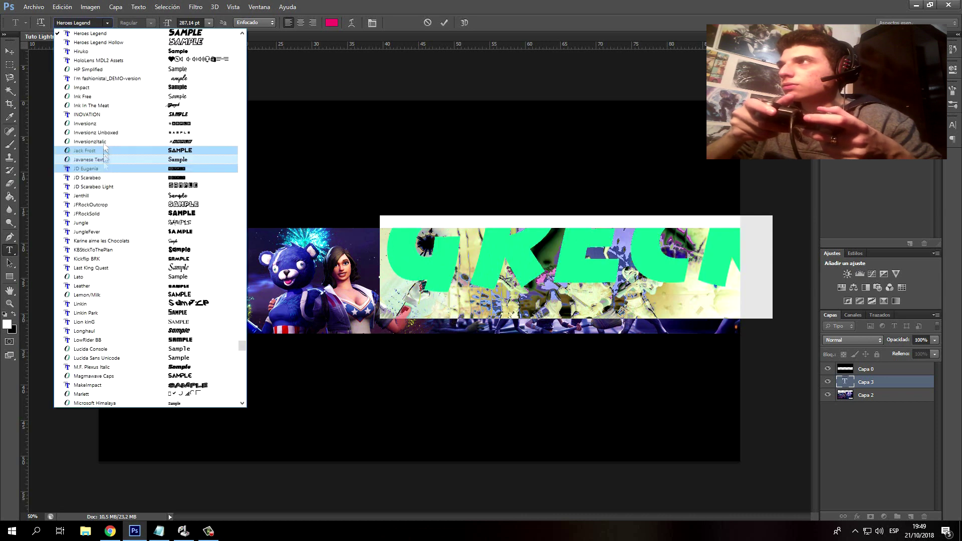
click(131, 52)
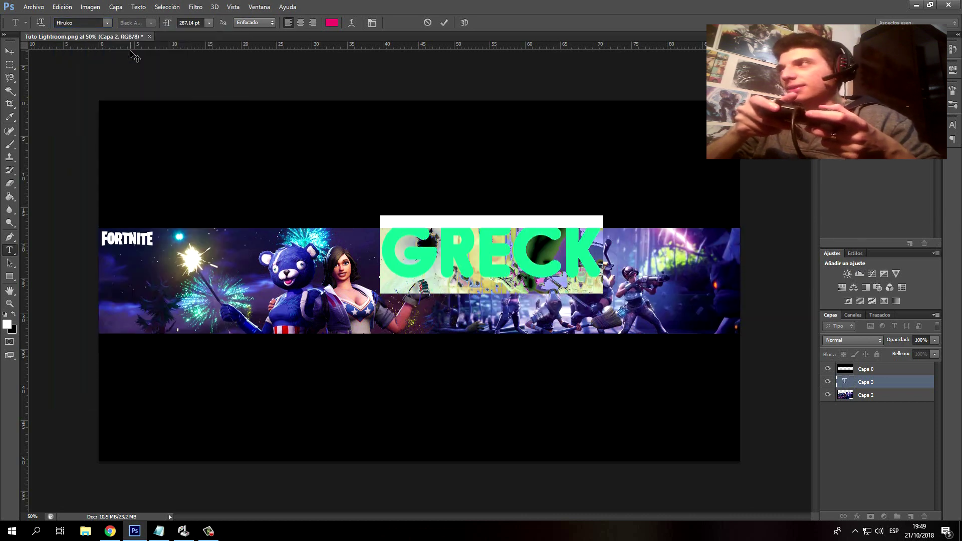
click(107, 23)
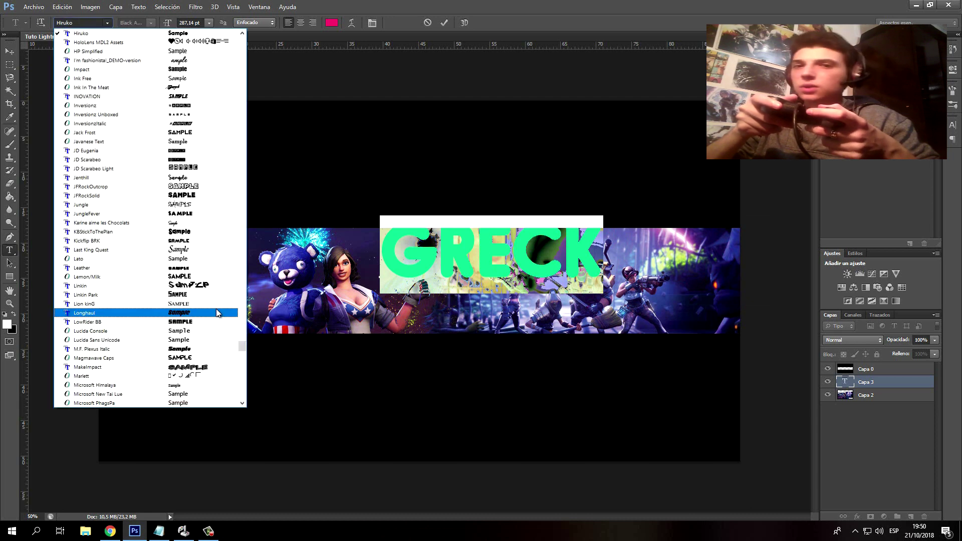
click(221, 309)
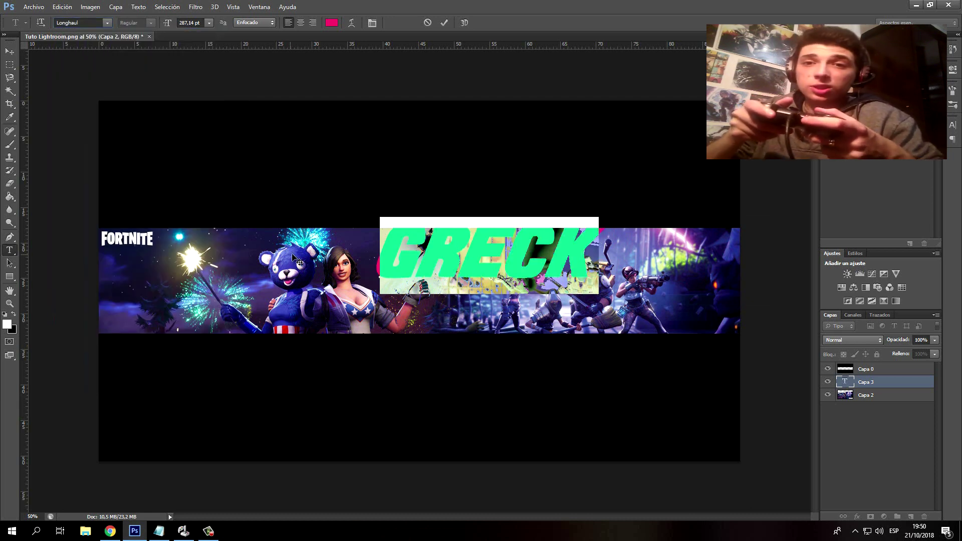
- Commit the GRECK title in Longhaul as its own text layer
click(444, 23)
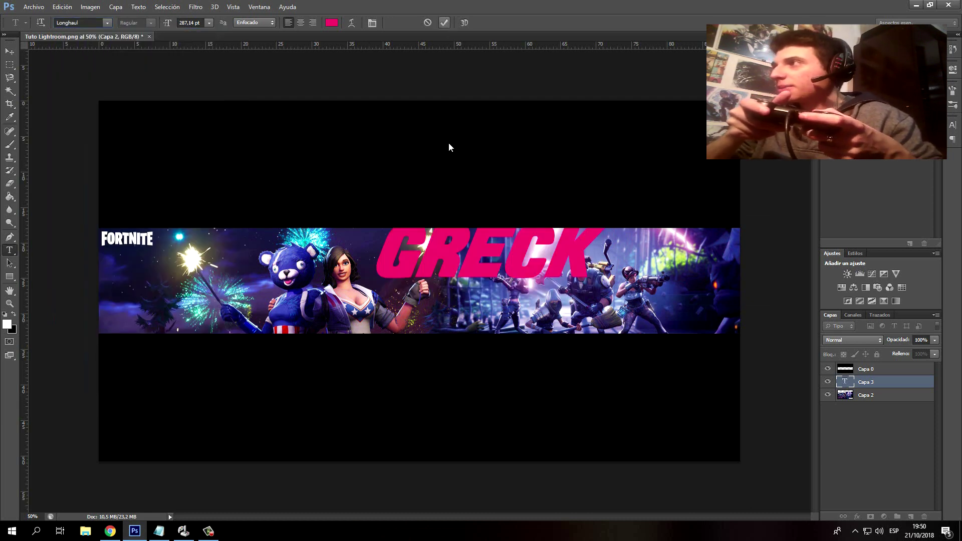
drag(396, 299, 458, 166)
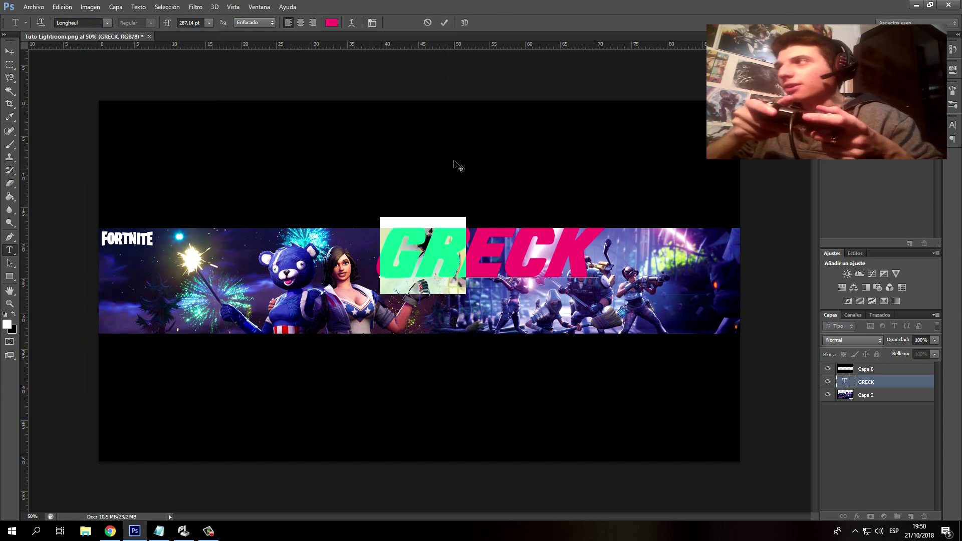
click(448, 22)
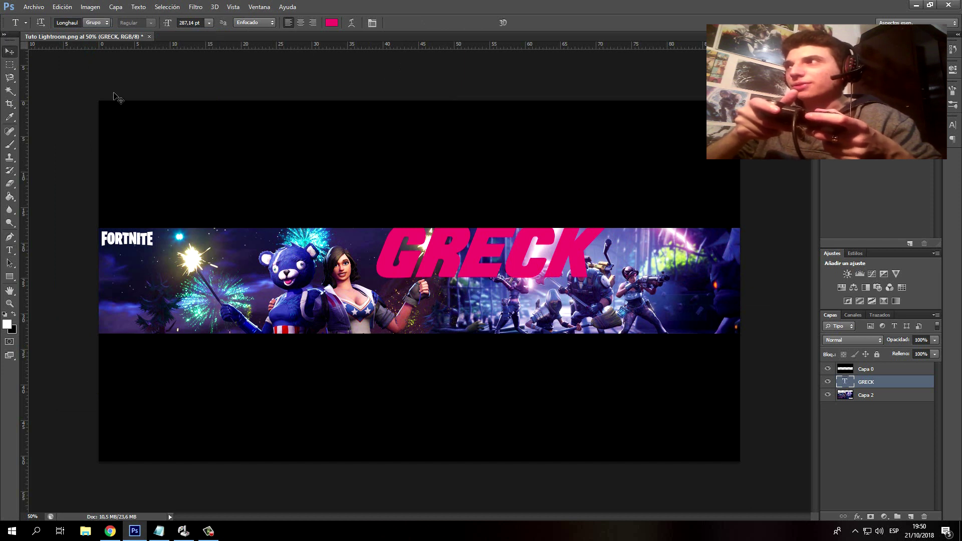
- Move the GRECK title down-left and add horizontal and vertical guides crossing it
key(v)
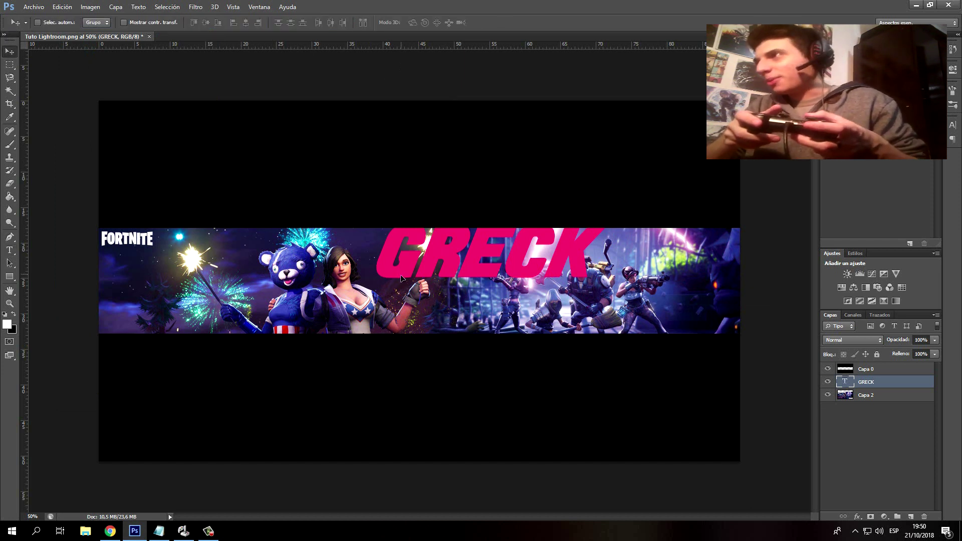
drag(432, 281, 347, 311)
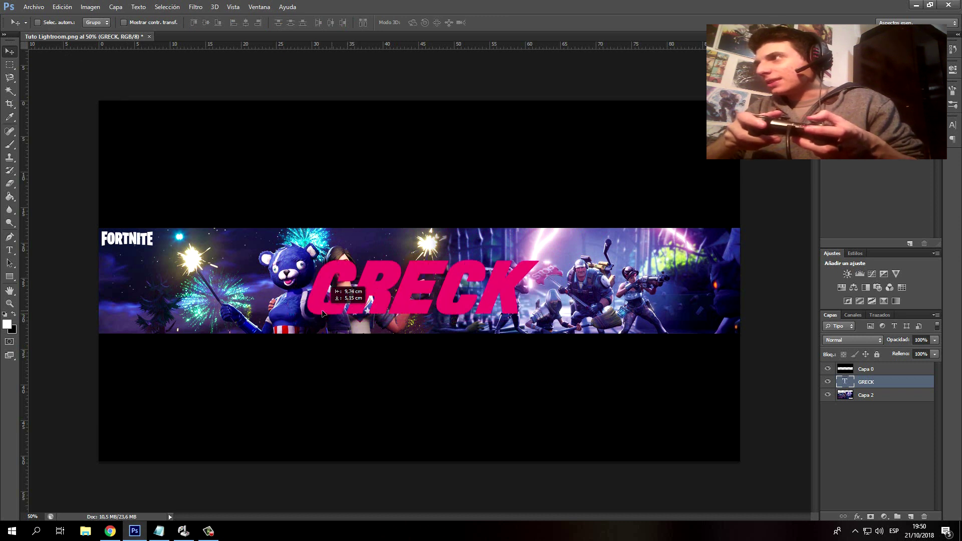
drag(348, 312, 384, 309)
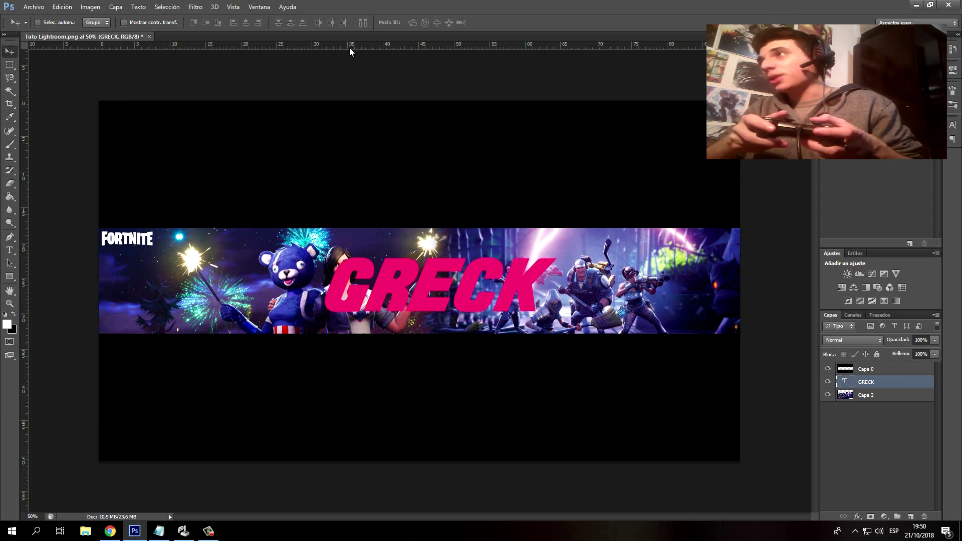
mouse_move(350, 50)
mouse_down()
mouse_move(350, 293)
mouse_move(318, 284)
mouse_up()
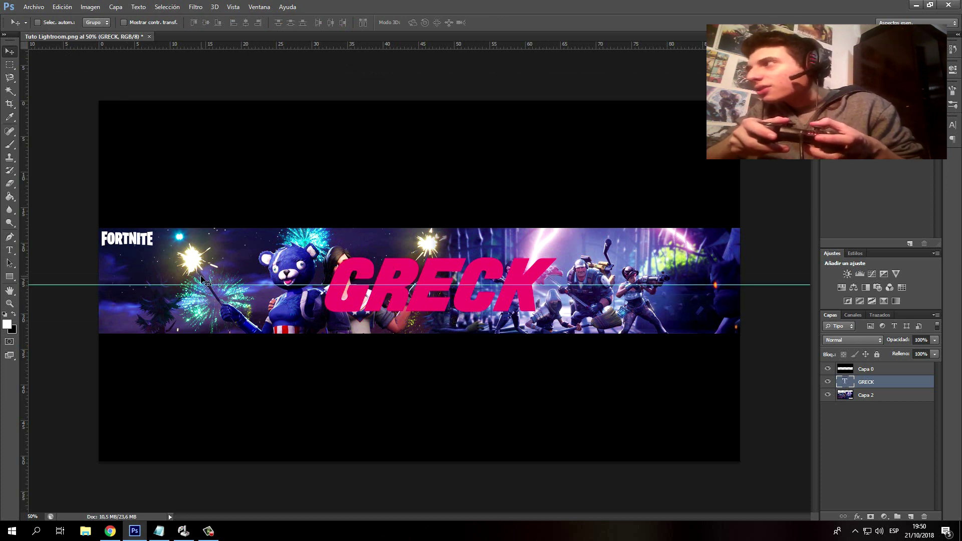
drag(169, 292, 164, 293)
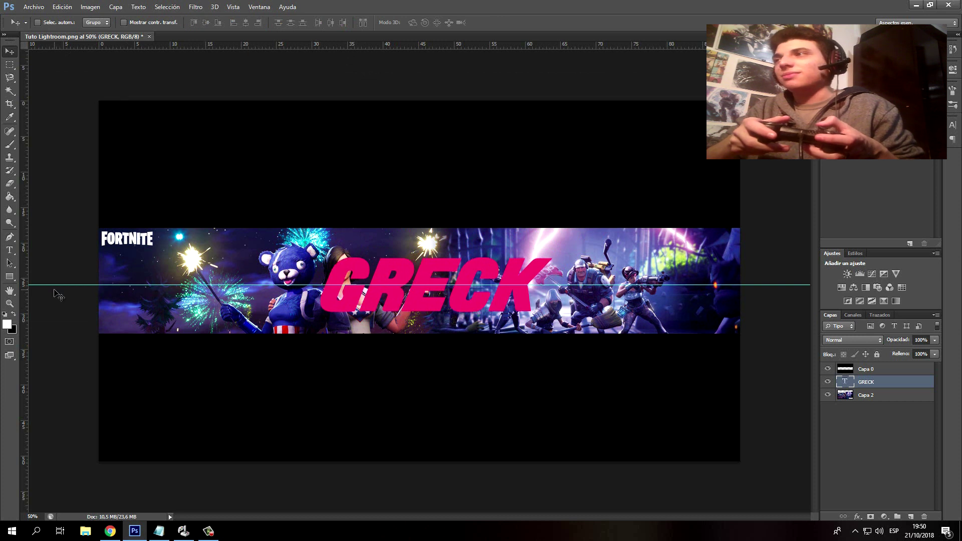
mouse_move(25, 294)
mouse_down()
mouse_move(490, 290)
mouse_move(408, 289)
mouse_move(419, 290)
mouse_up()
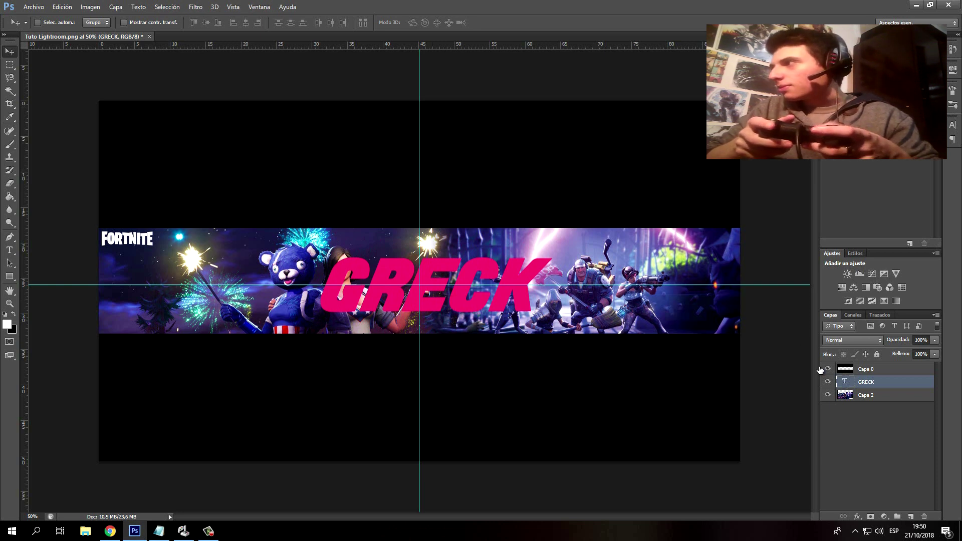
- Rasterize the GRECK text layer and duplicate the wallpaper layer
right_click(877, 383)
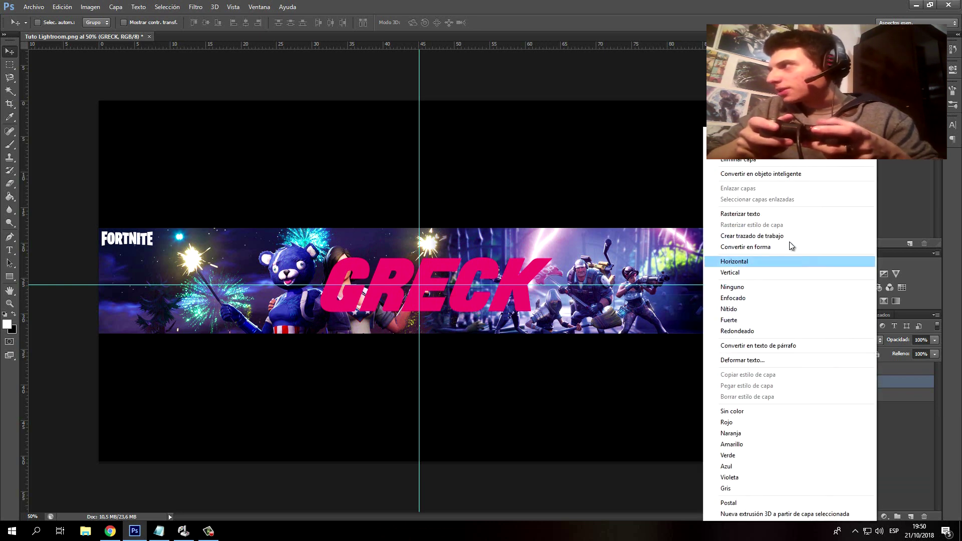
click(789, 212)
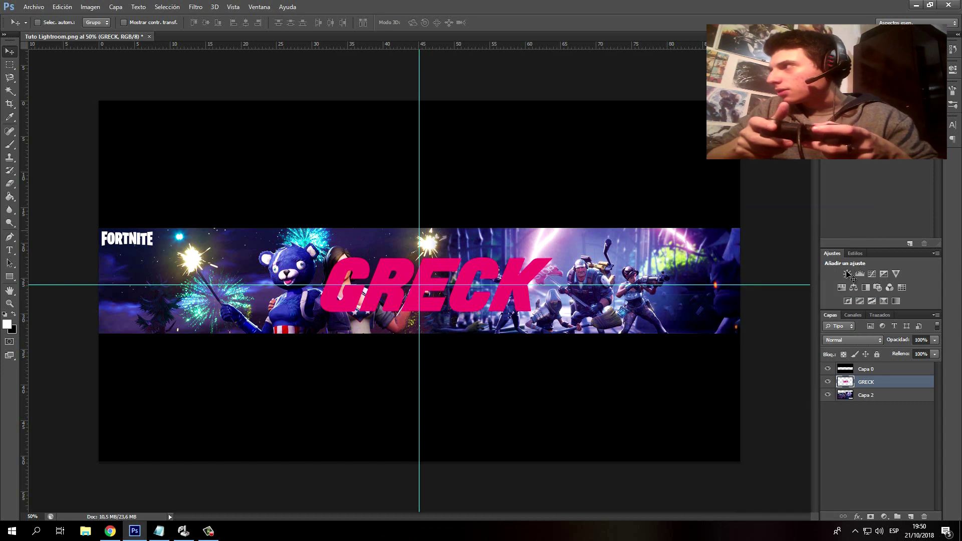
right_click(883, 395)
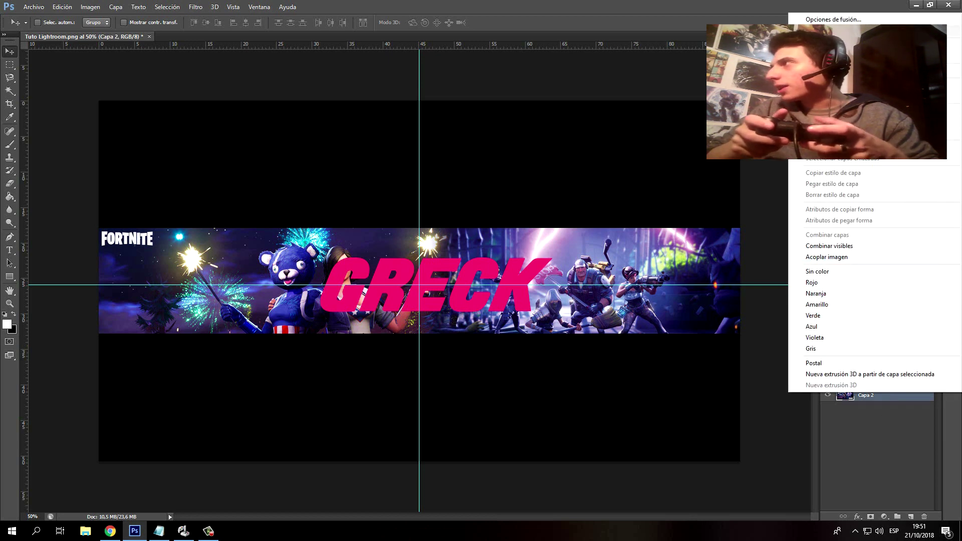
click(831, 45)
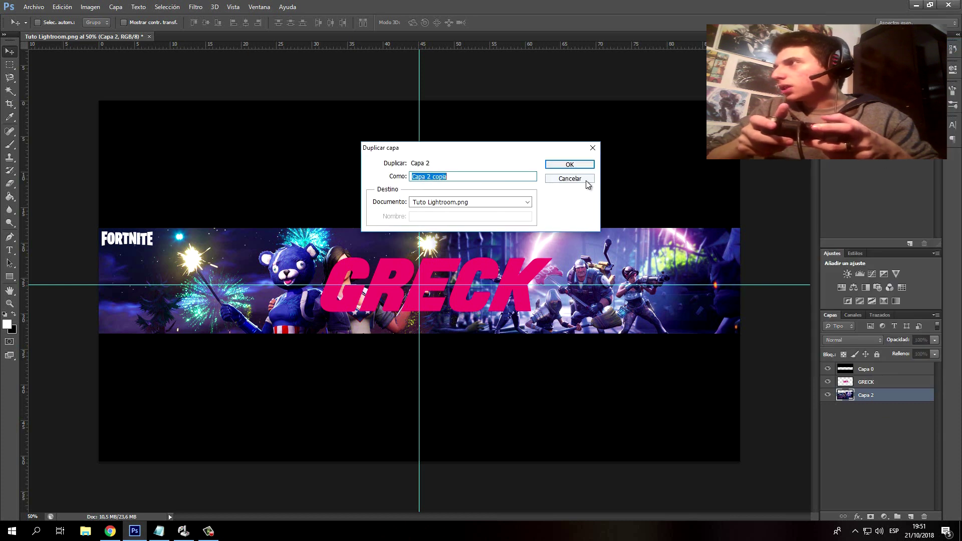
click(581, 165)
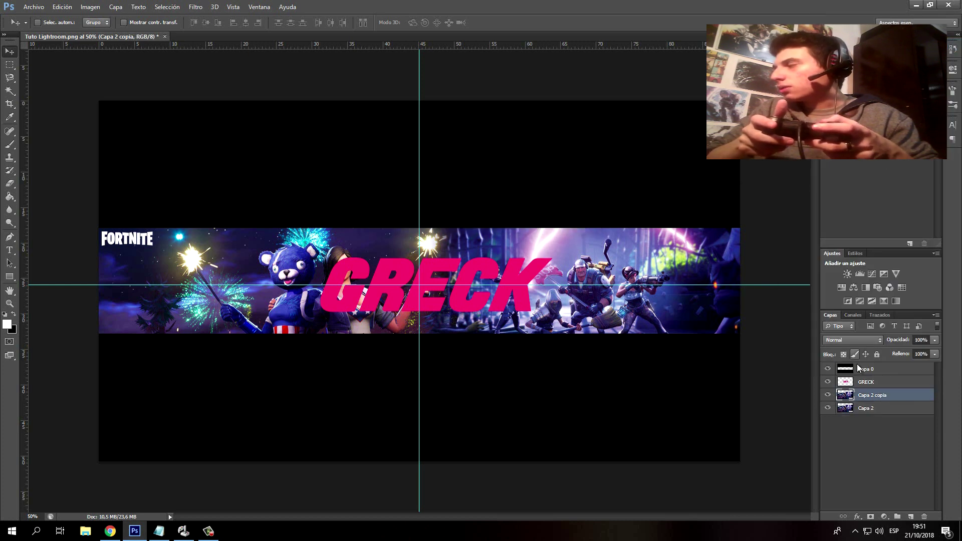
- Give the wallpaper copy a Satin style and 53% opacity
right_click(885, 395)
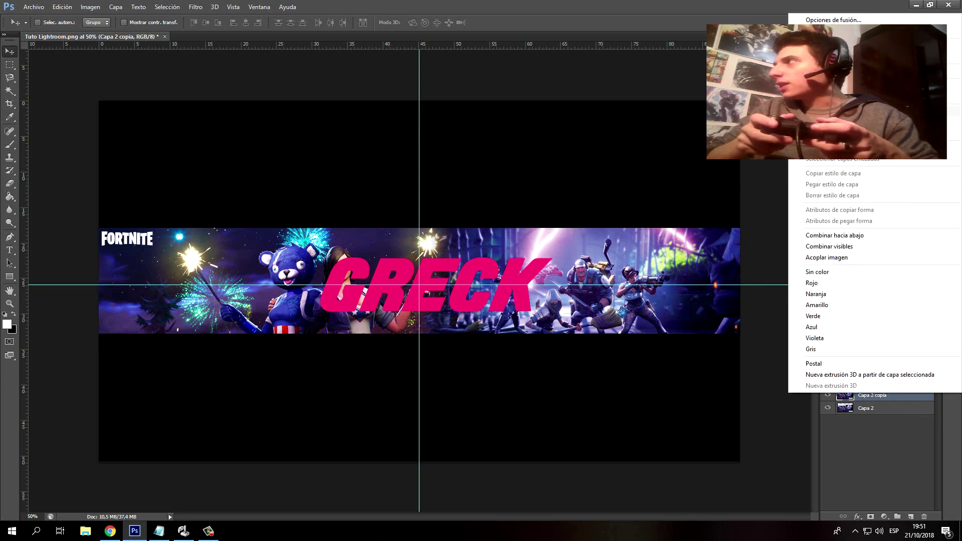
click(833, 20)
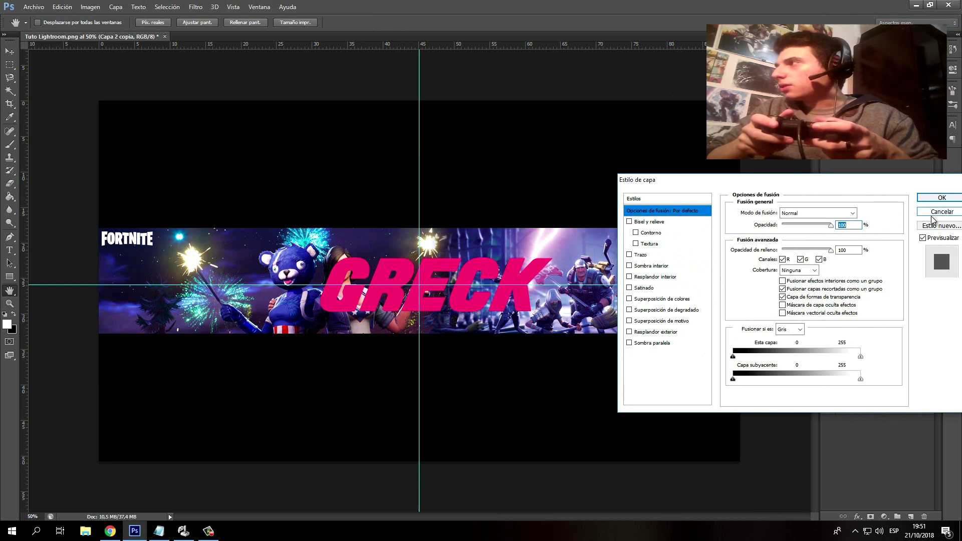
click(629, 287)
click(577, 353)
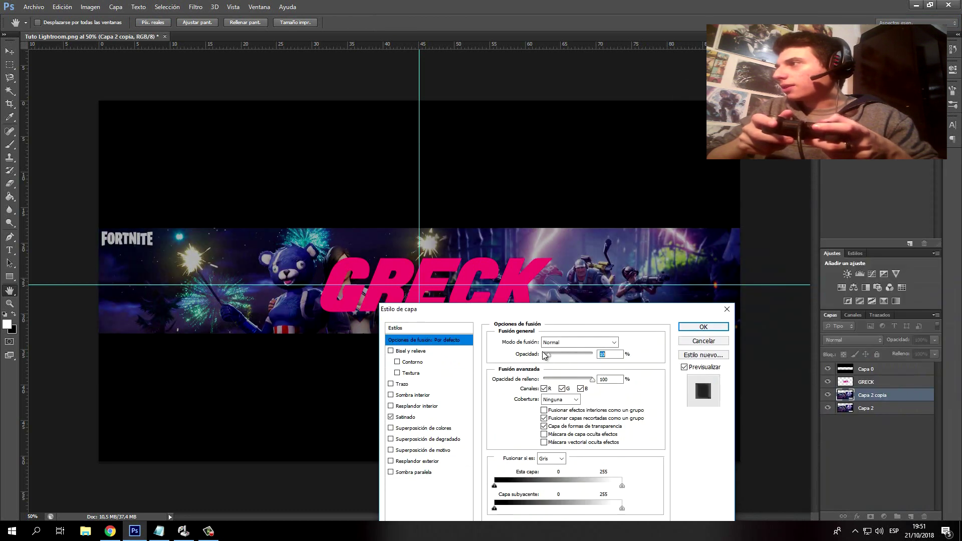
drag(545, 355, 571, 355)
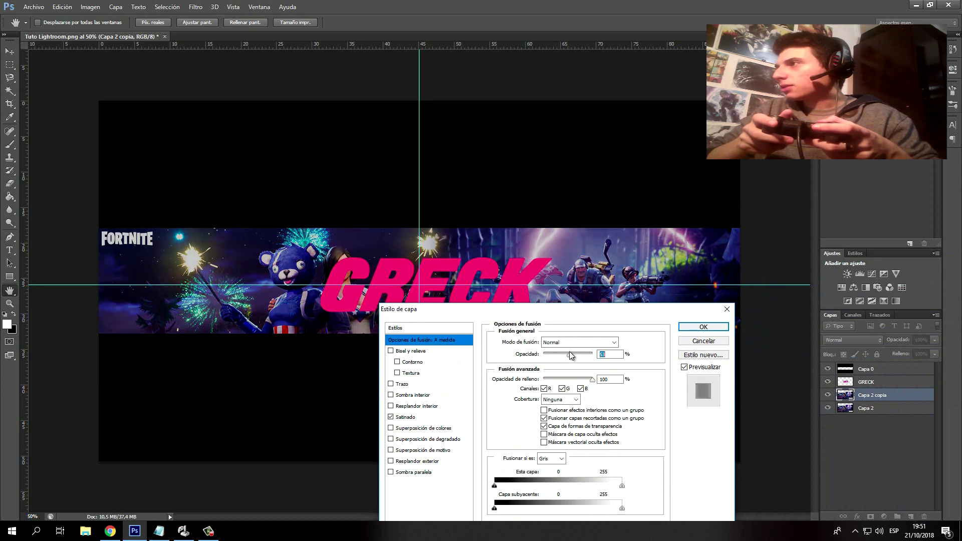
click(703, 326)
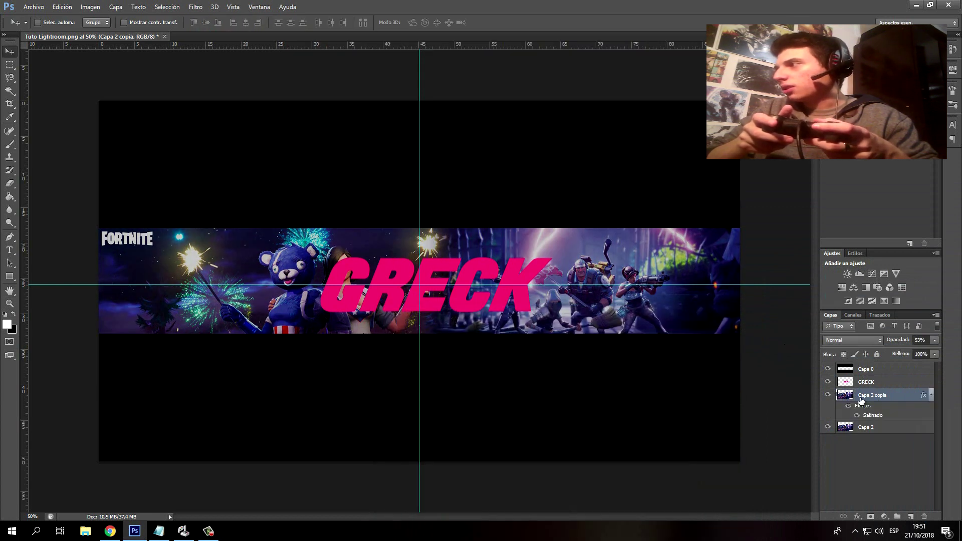
right_click(861, 401)
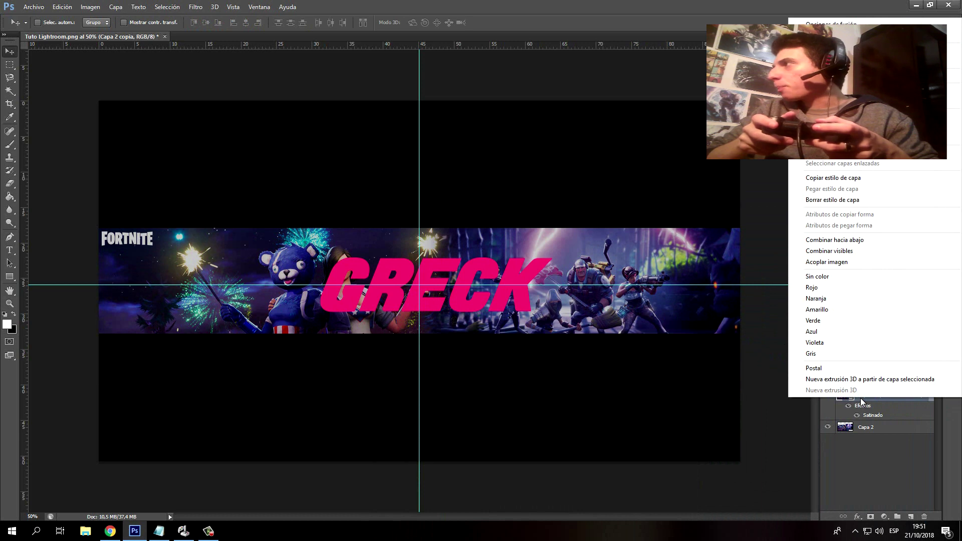
click(861, 401)
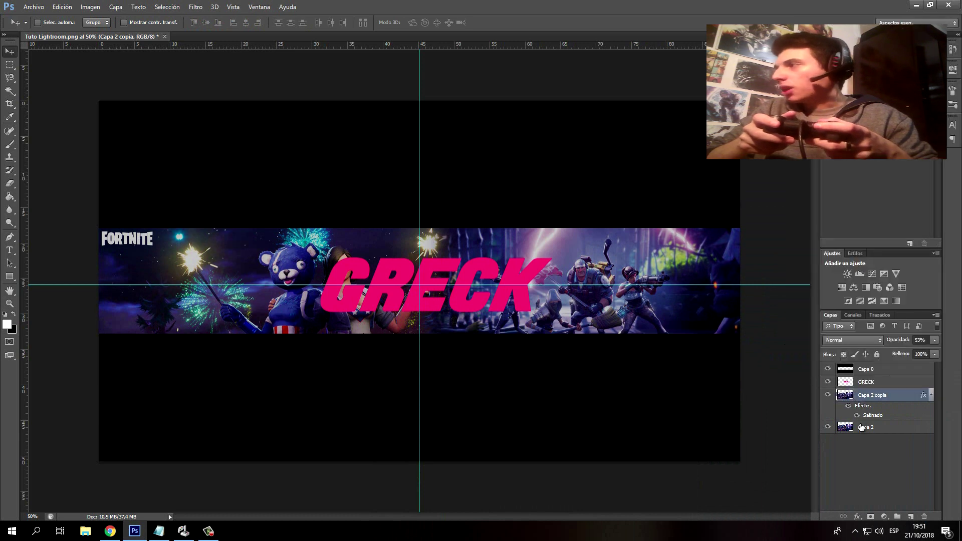
click(846, 383)
right_click(865, 381)
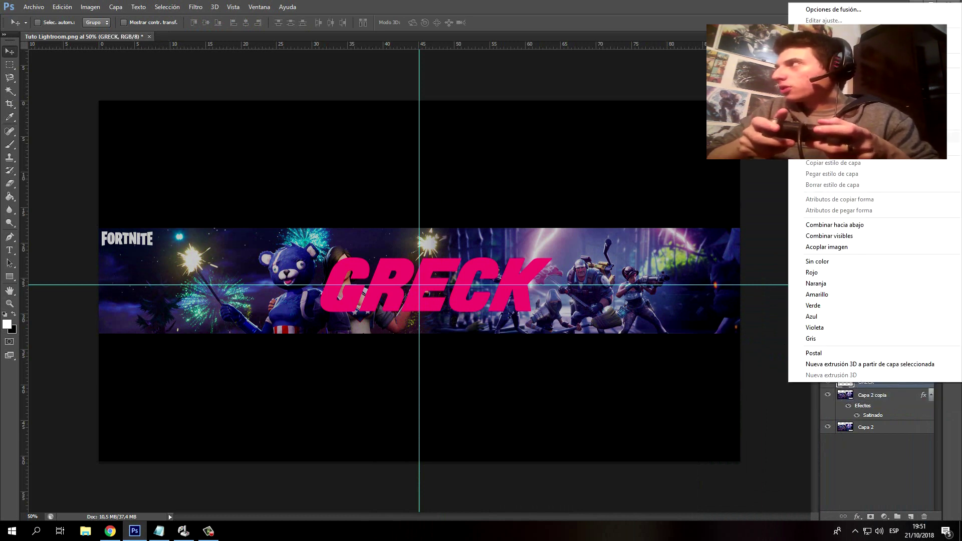
click(859, 7)
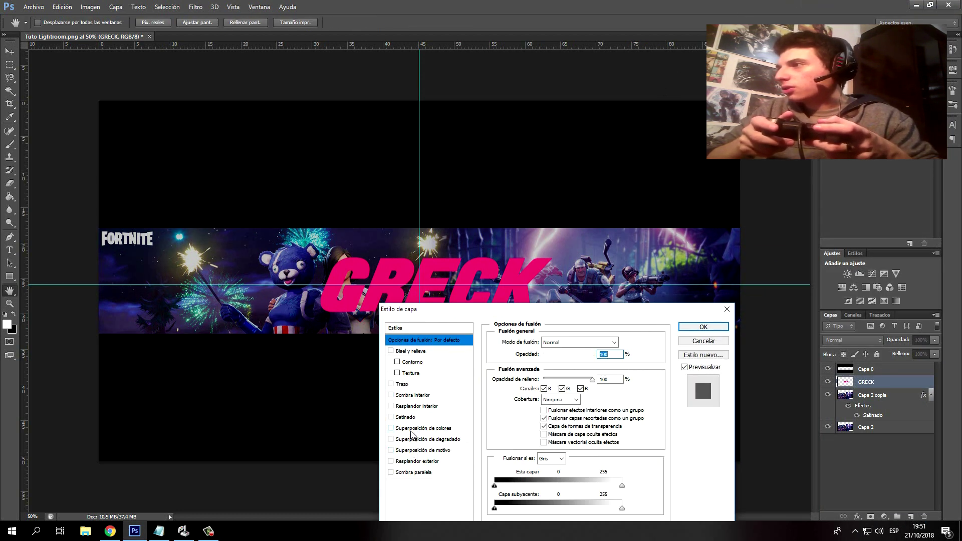
click(411, 429)
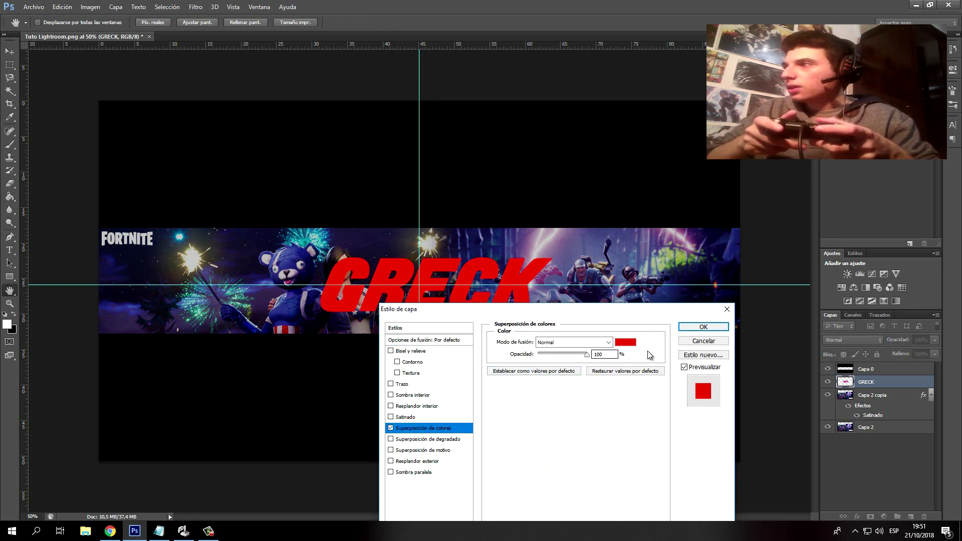
click(625, 342)
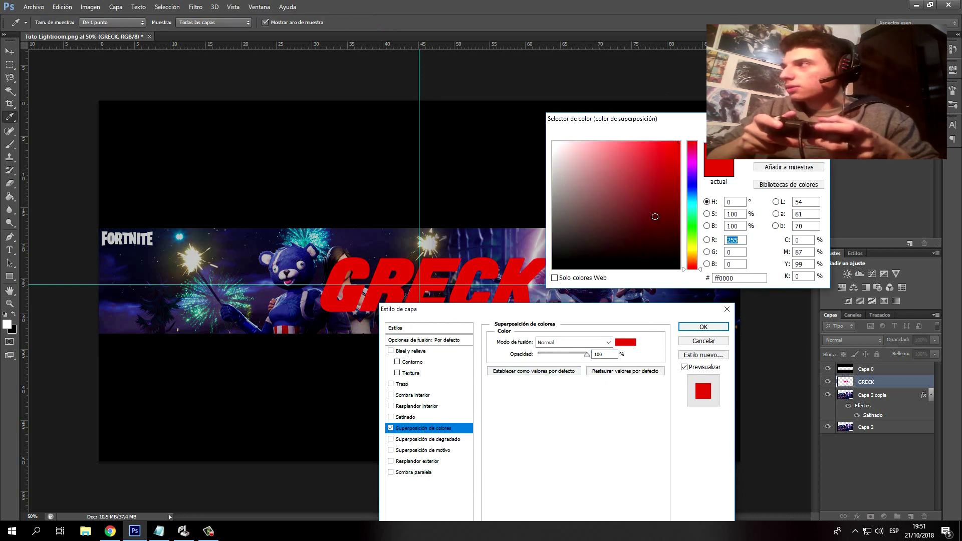
click(726, 240)
drag(696, 188, 695, 205)
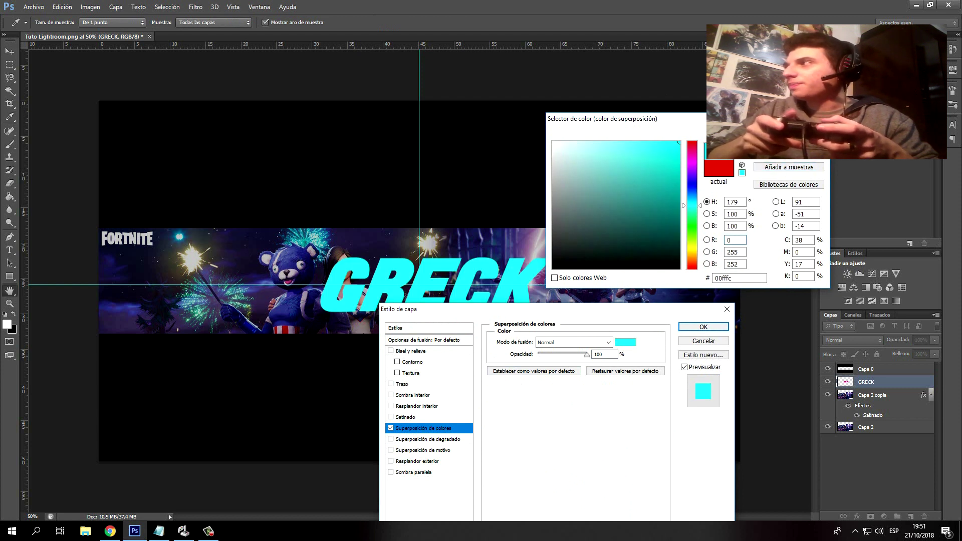
click(782, 156)
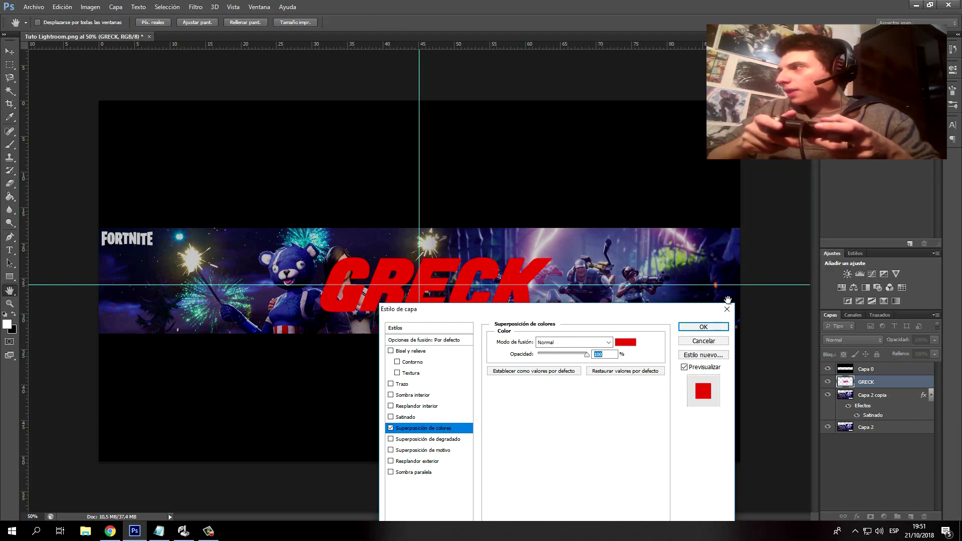
click(727, 309)
click(827, 381)
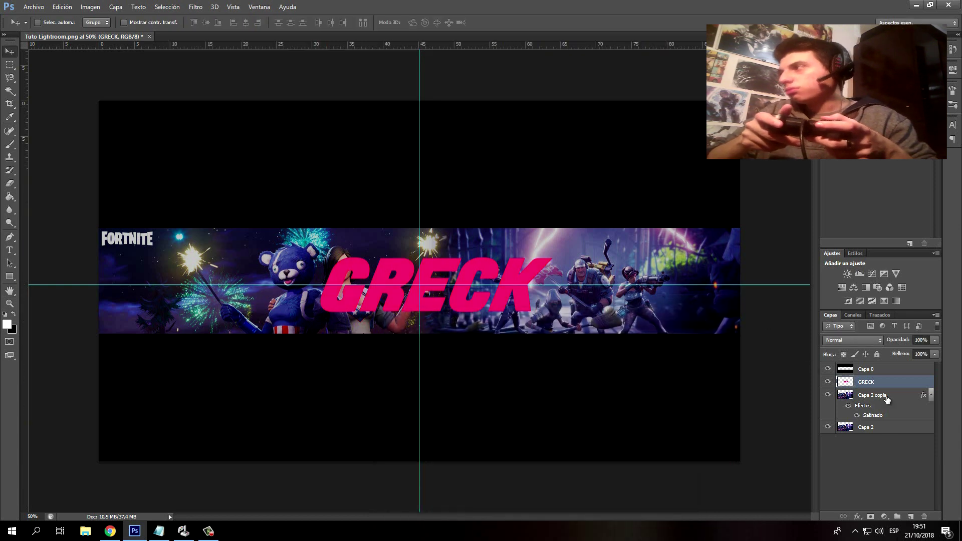
right_click(886, 382)
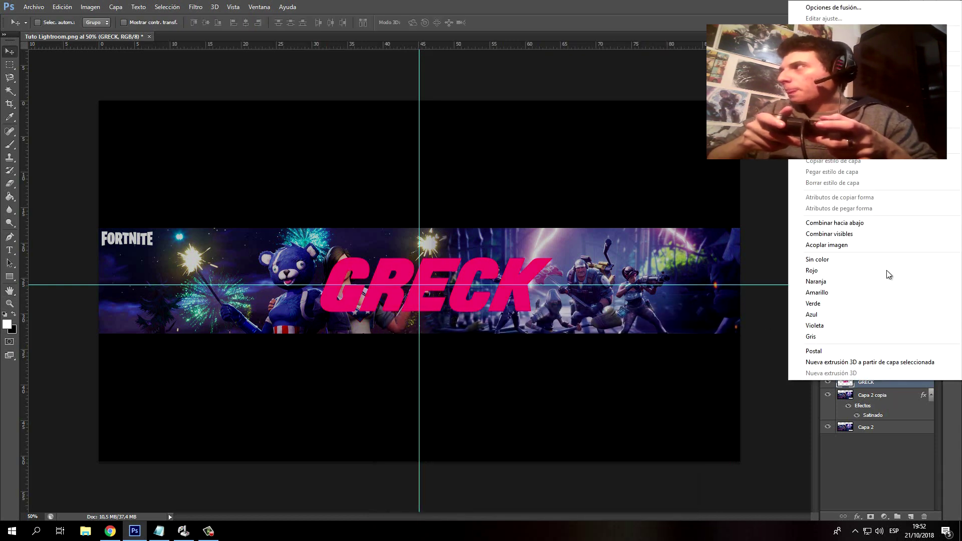
- Add a gradient overlay to the GRECK title, starting from the red-to-green preset
click(888, 7)
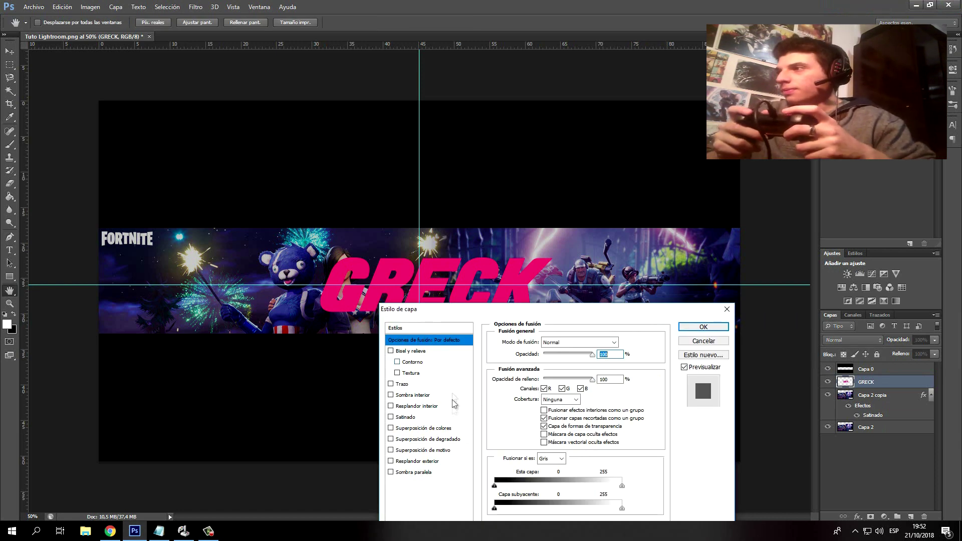
click(428, 439)
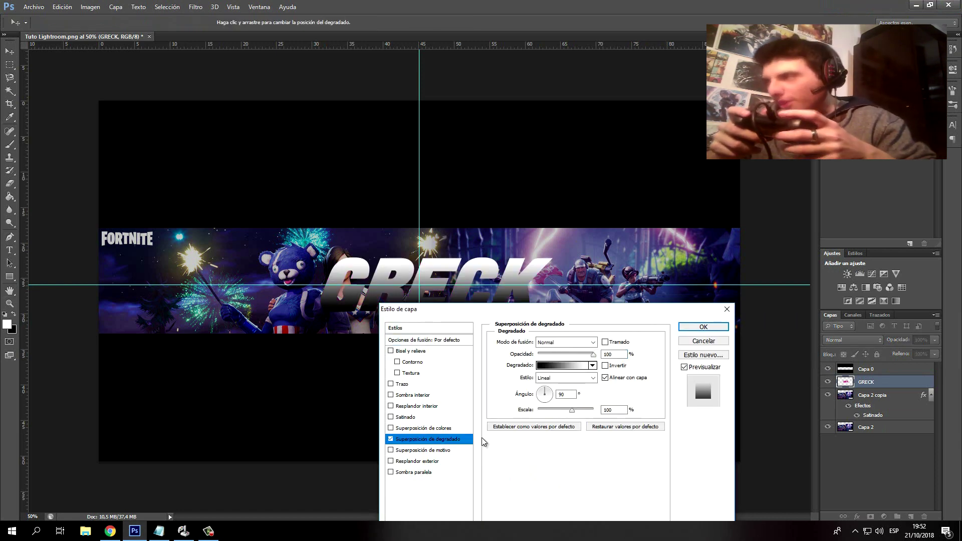
click(561, 365)
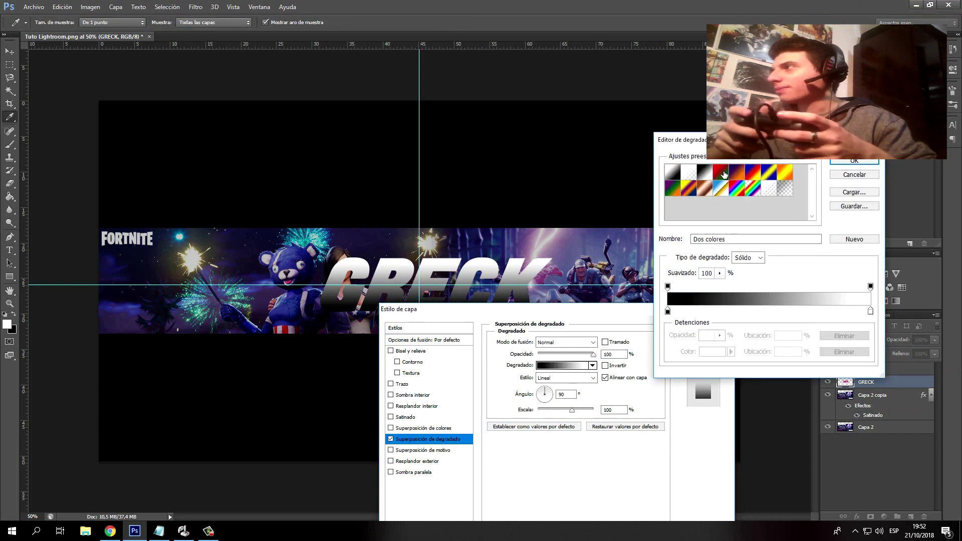
click(722, 174)
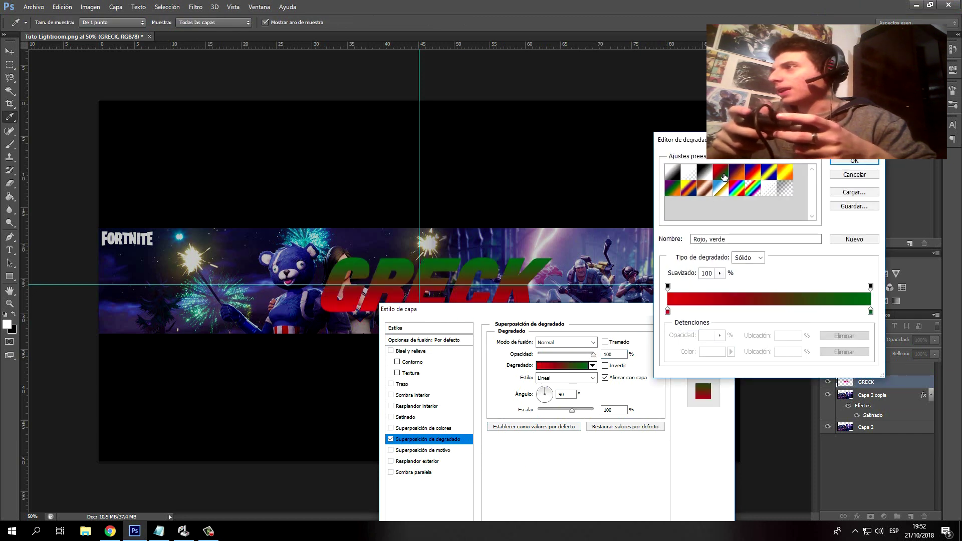
- Set the gradient's left stop to cyan-blue 00b4ff
double_click(667, 315)
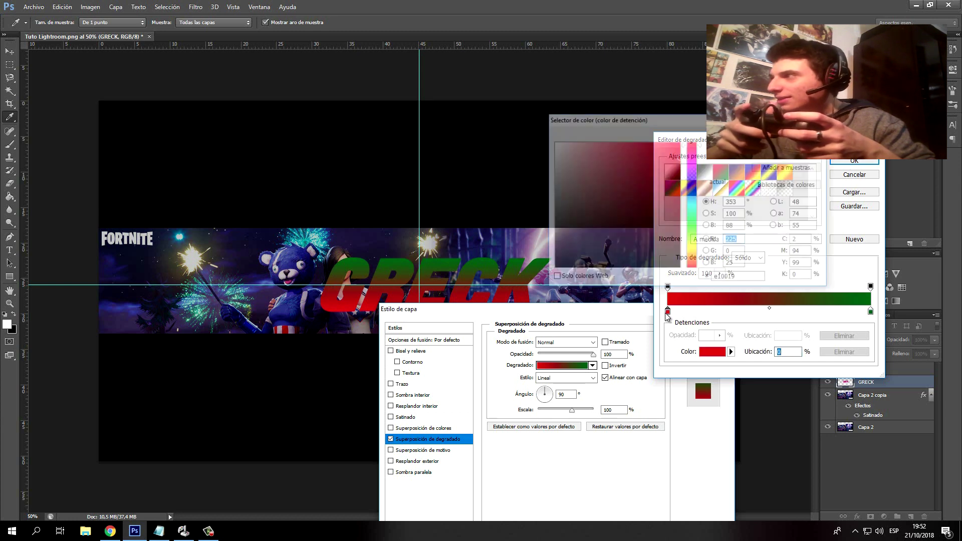
click(672, 162)
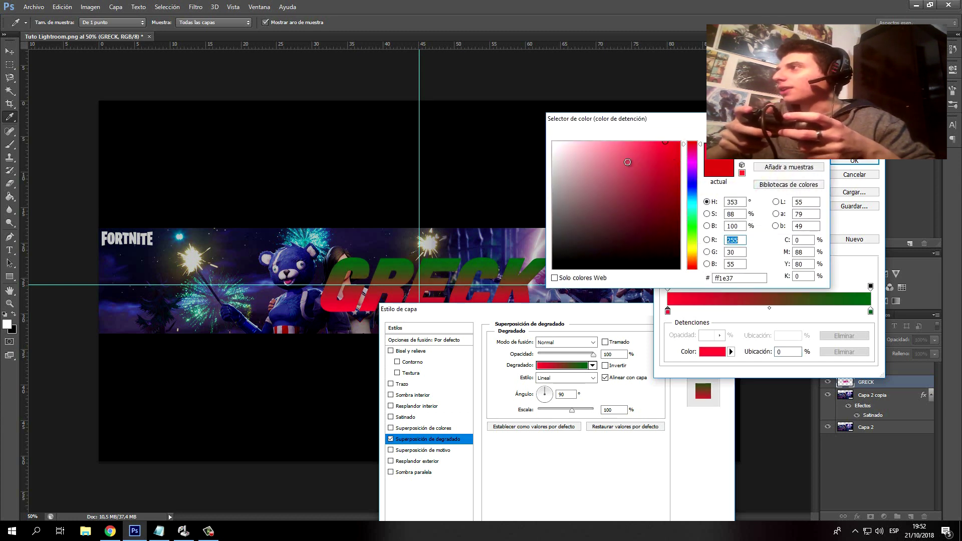
click(690, 191)
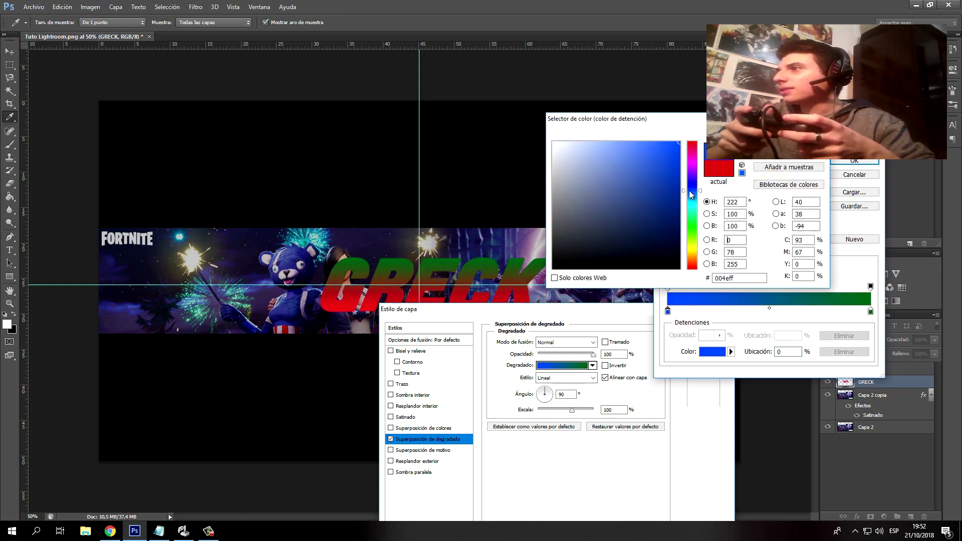
click(691, 214)
click(689, 200)
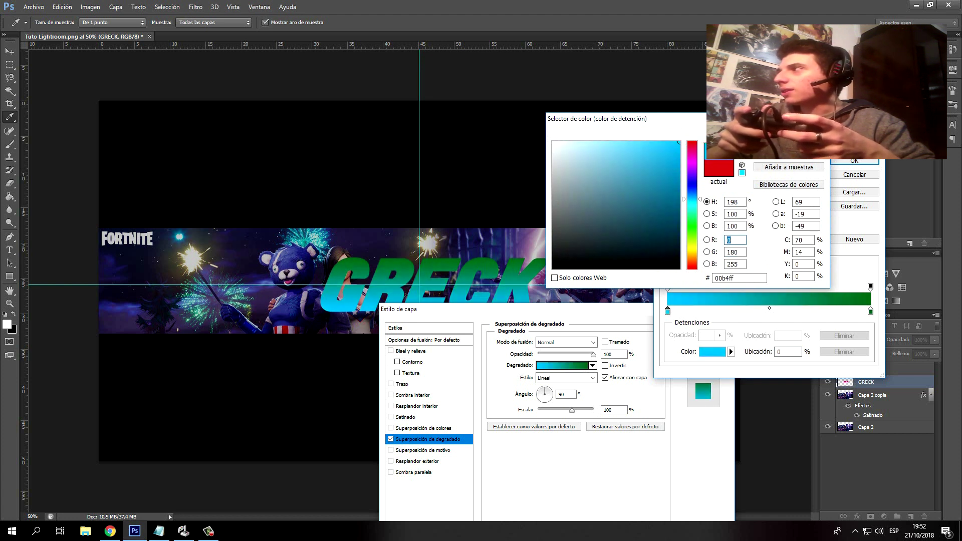
click(789, 132)
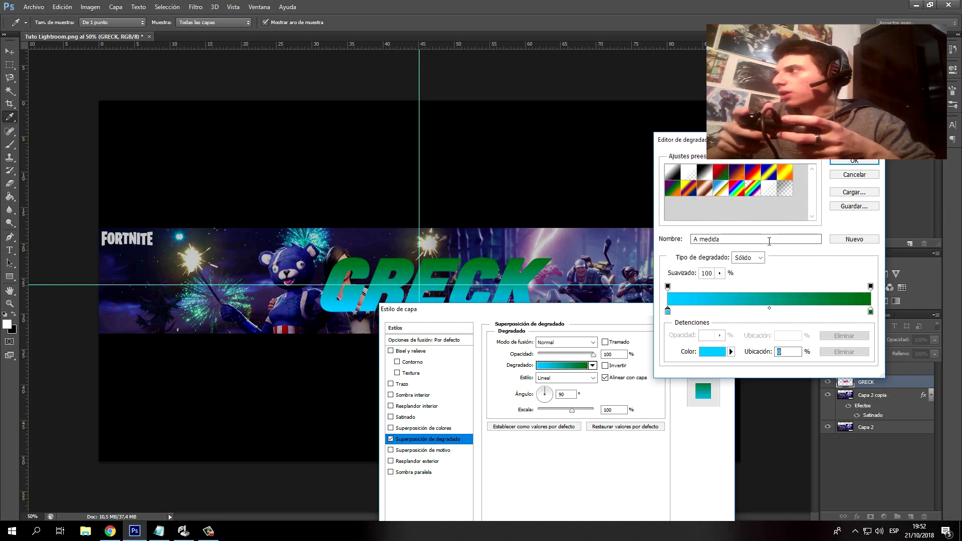
- Set the right stop to bright green 00ff48, accept the gradient, and enable Stroke
double_click(870, 311)
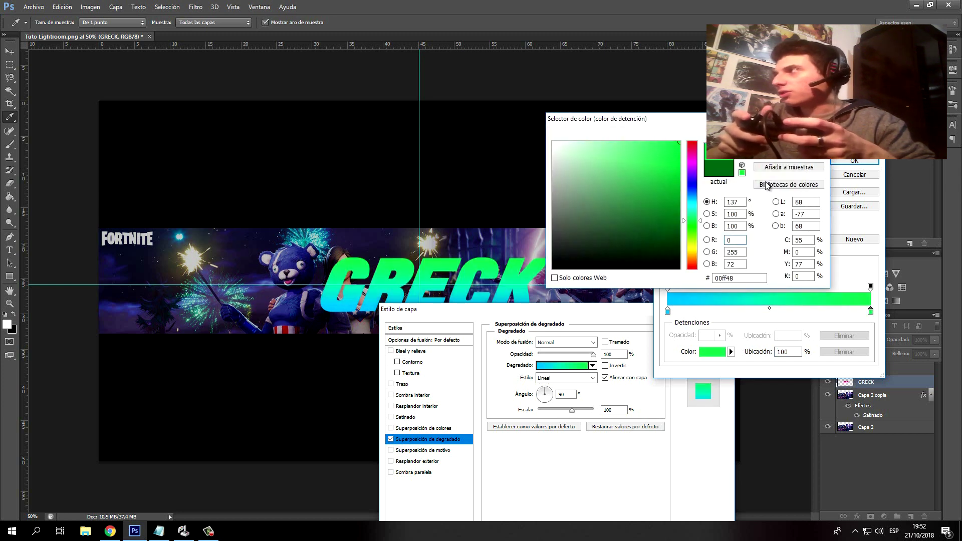
click(833, 162)
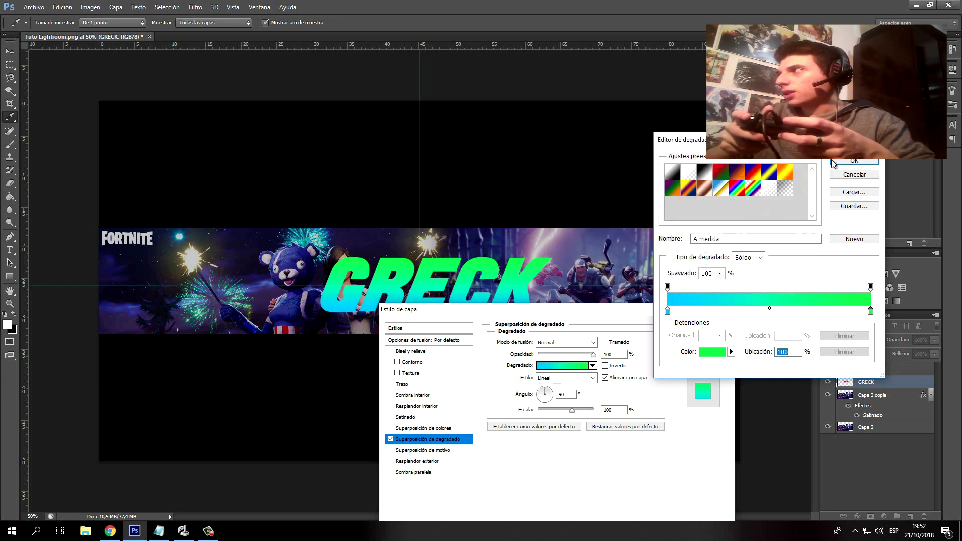
click(858, 161)
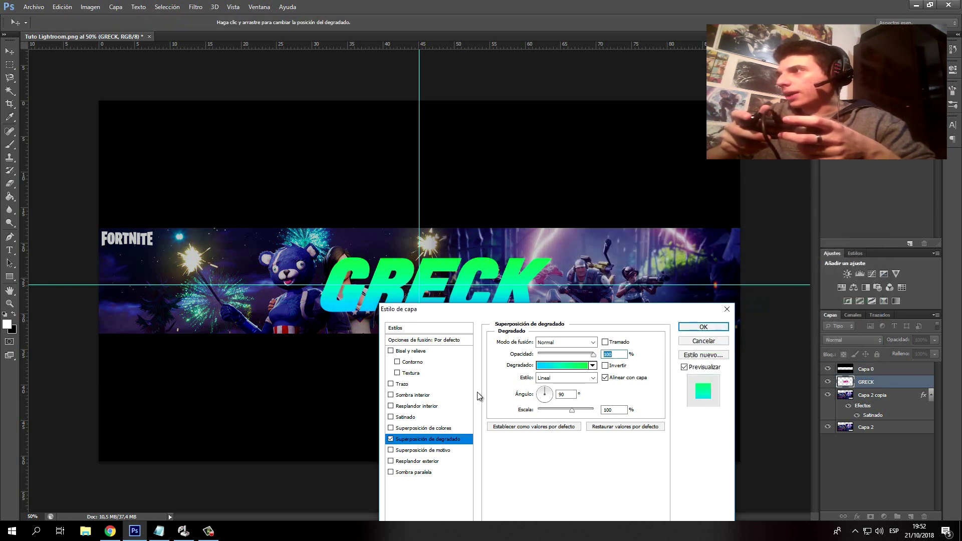
click(392, 383)
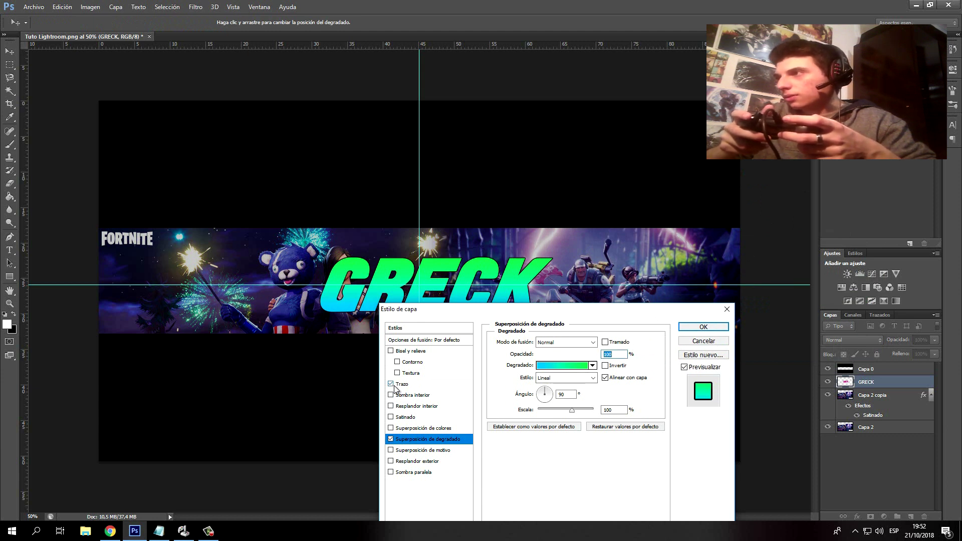
- Thicken the title's stroke and add a Superponer satin at 250 px size, about 48% opacity
click(414, 386)
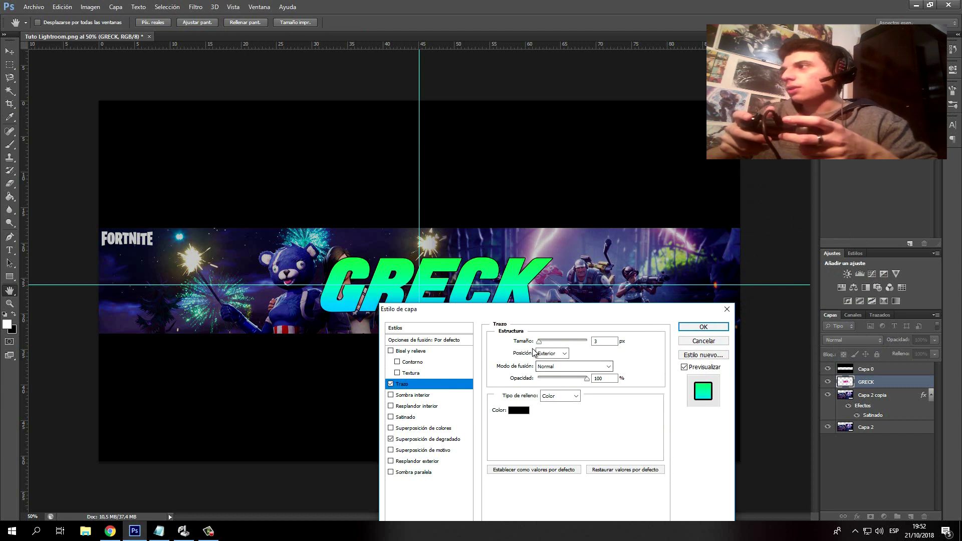
drag(540, 341, 544, 344)
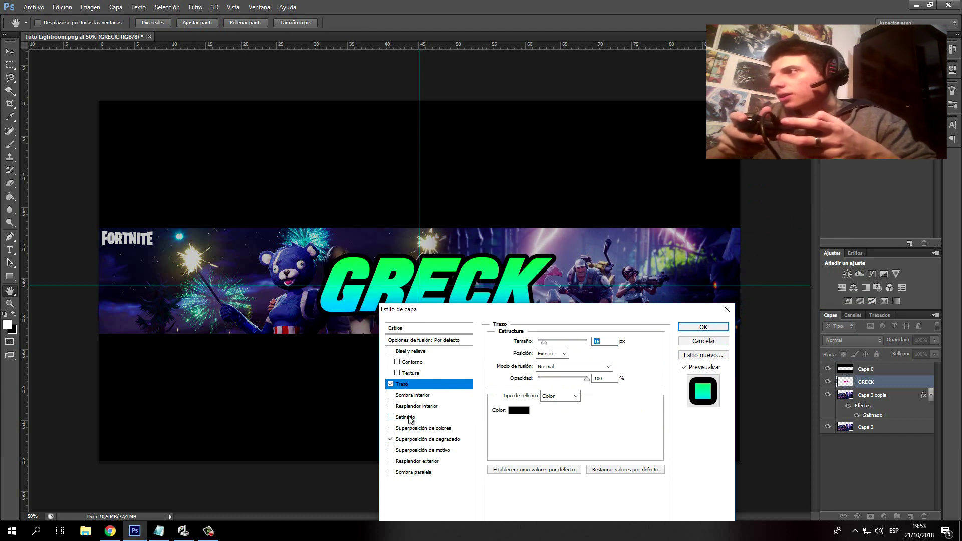
click(409, 417)
click(575, 342)
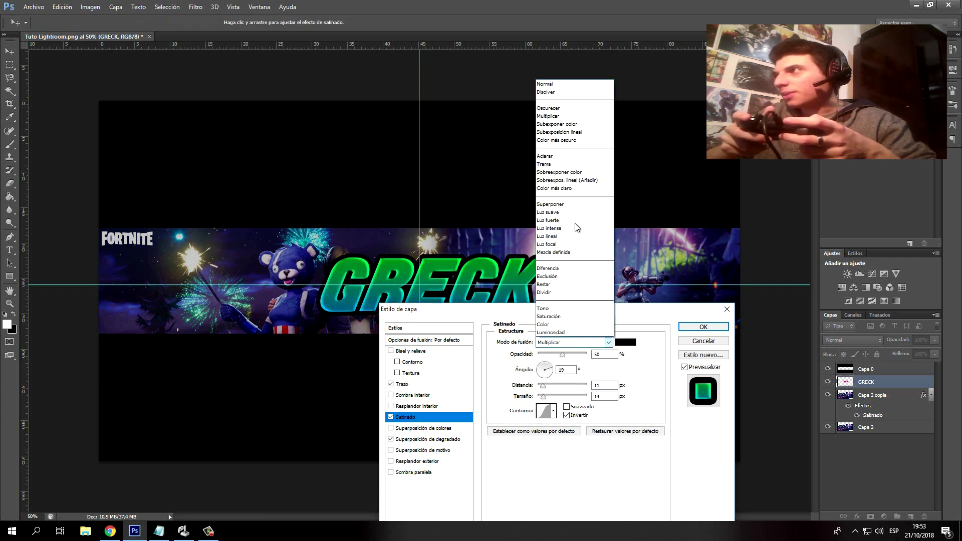
click(576, 205)
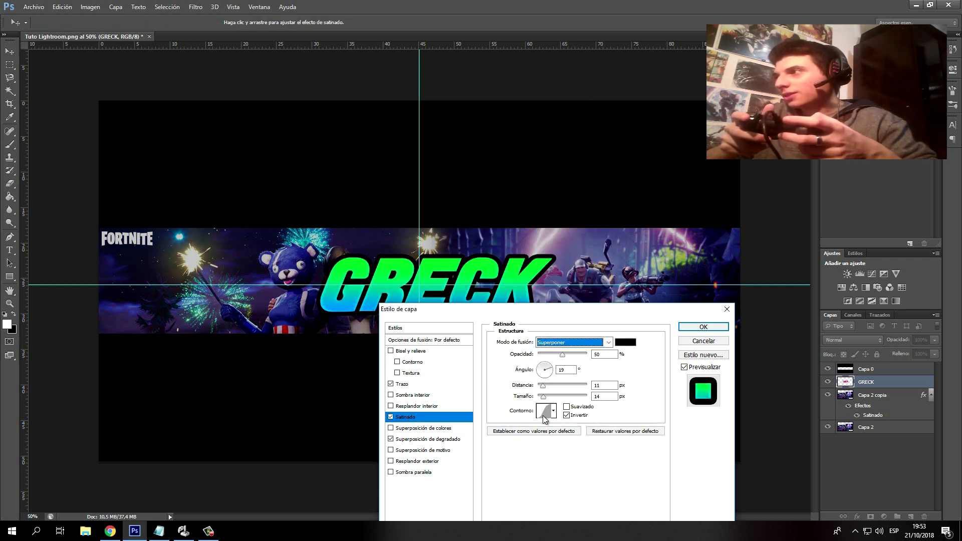
drag(543, 397, 588, 396)
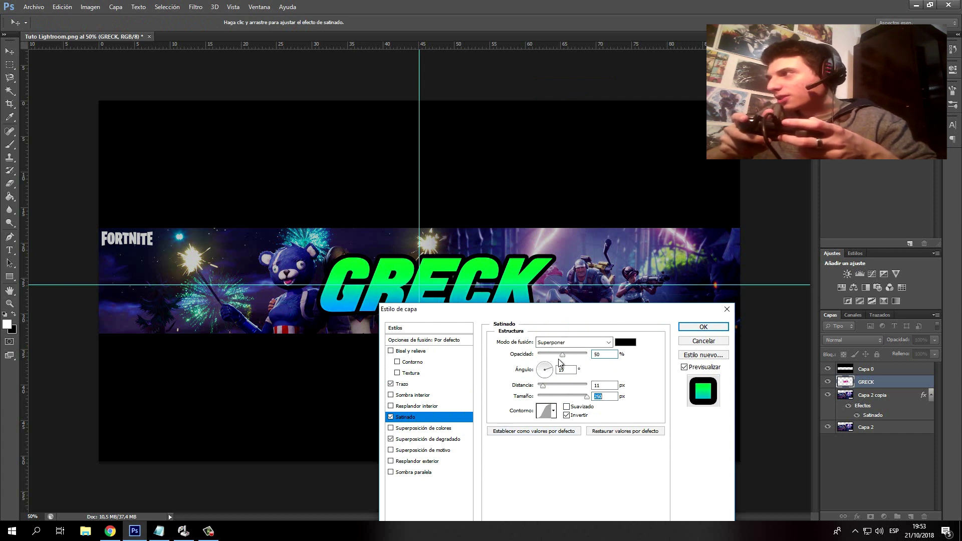
drag(561, 354, 555, 357)
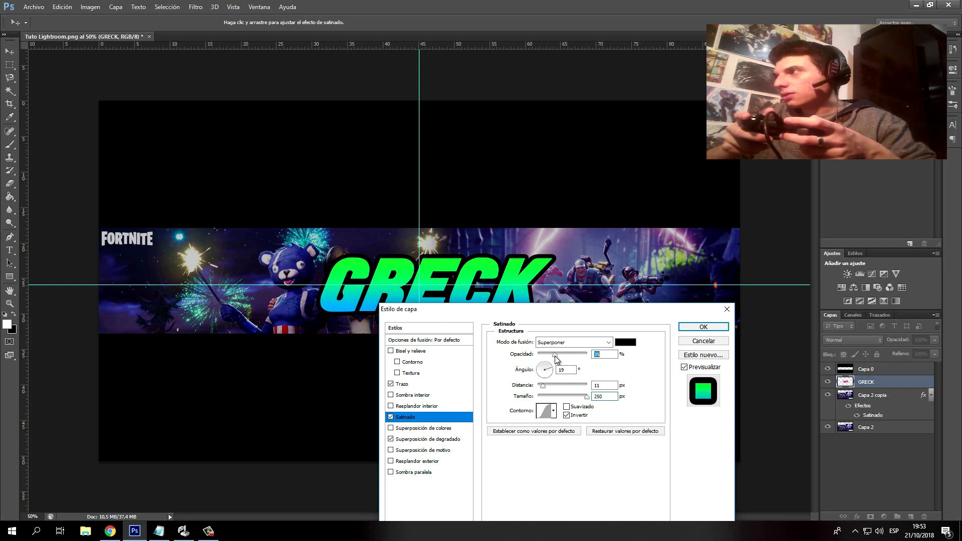
- Add a drop shadow at 135°, 39 px distance and 9 px size, and apply the style
click(400, 473)
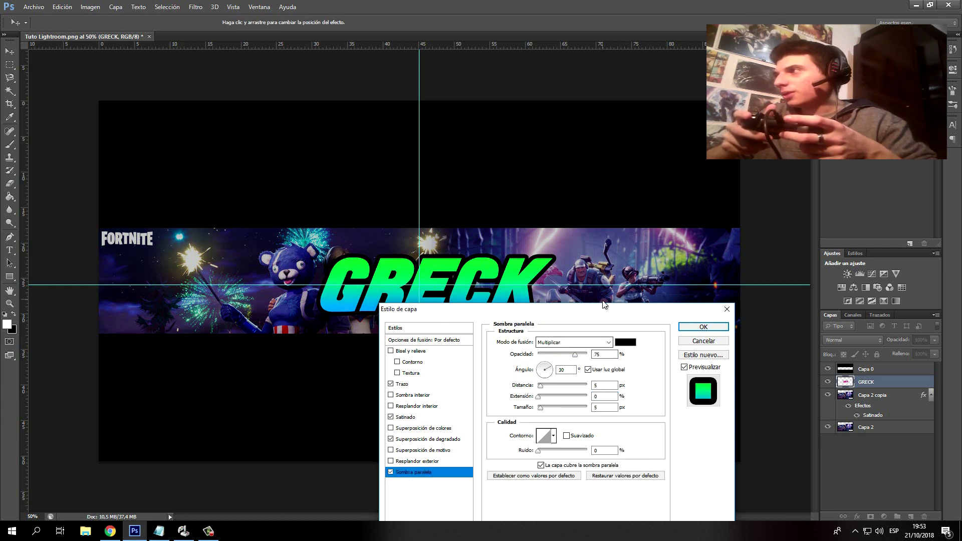
drag(605, 307, 786, 238)
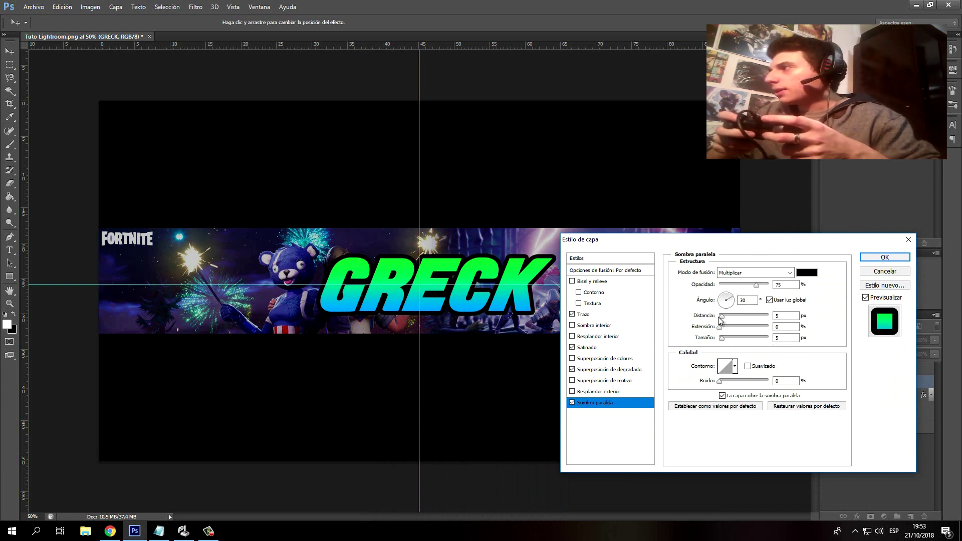
drag(718, 317, 745, 317)
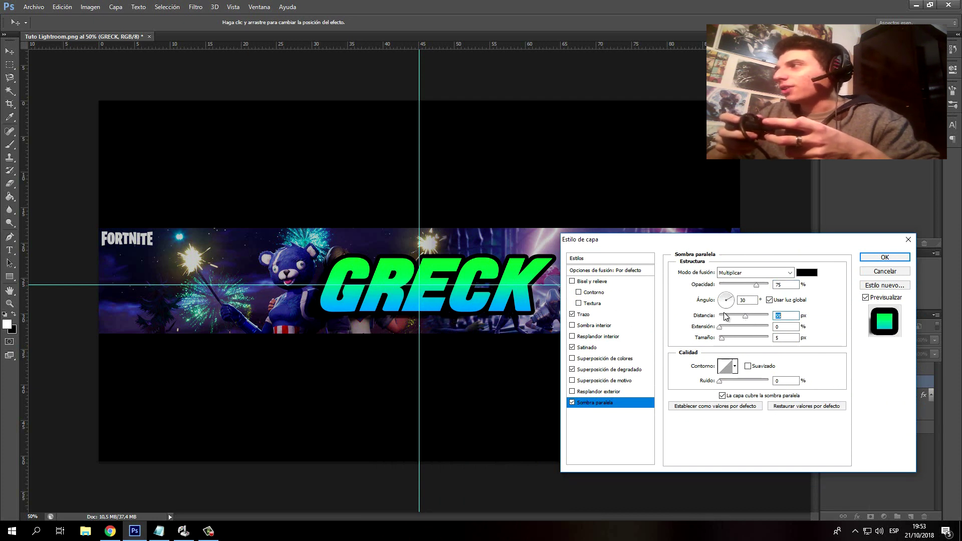
click(726, 301)
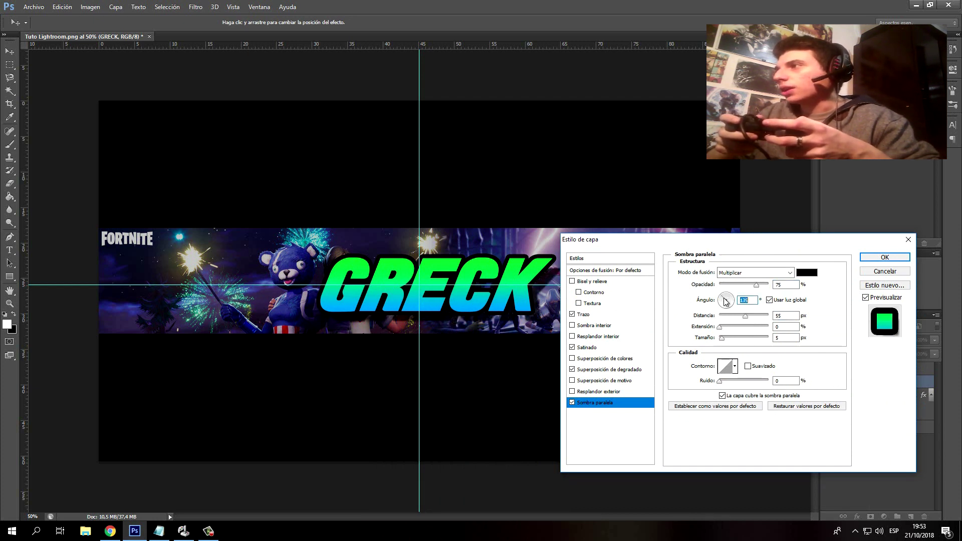
click(723, 338)
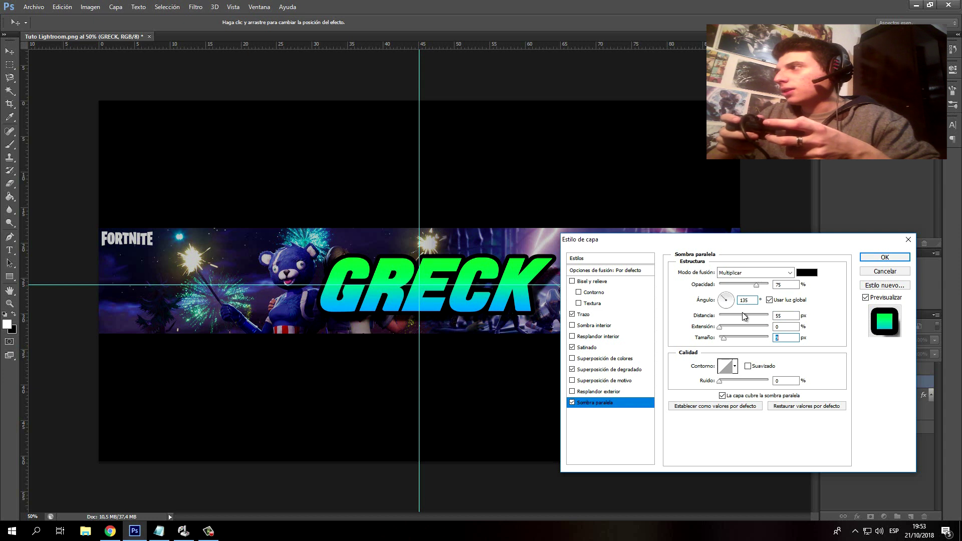
drag(743, 313, 744, 317)
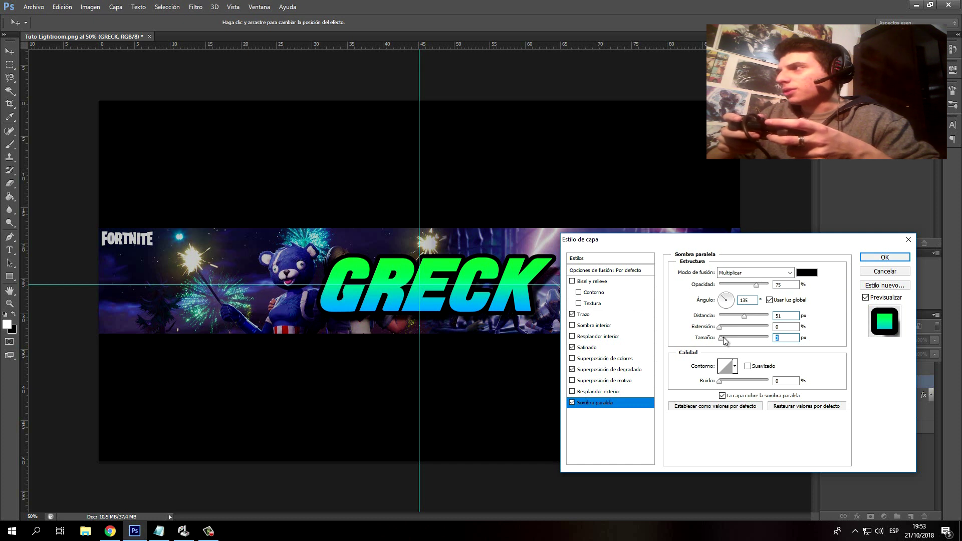
drag(723, 338, 724, 338)
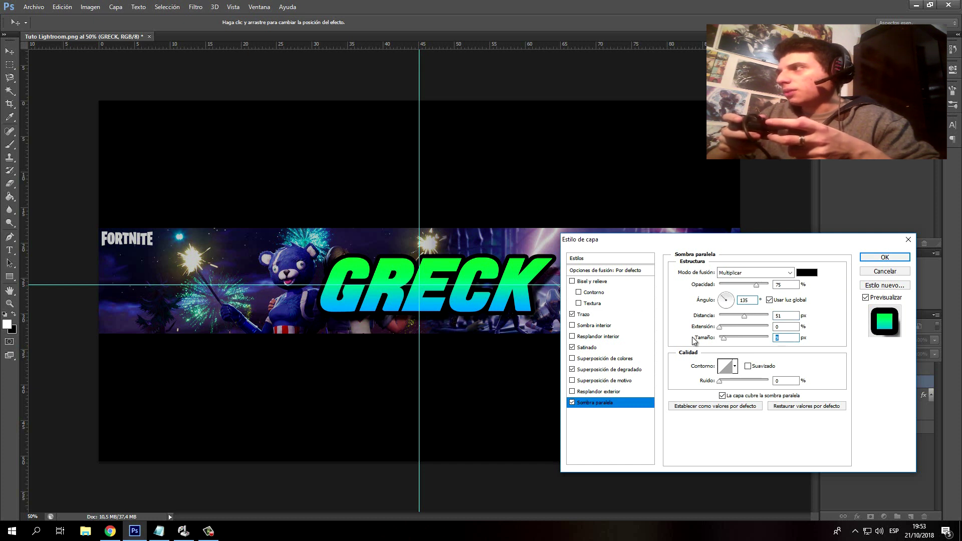
click(723, 328)
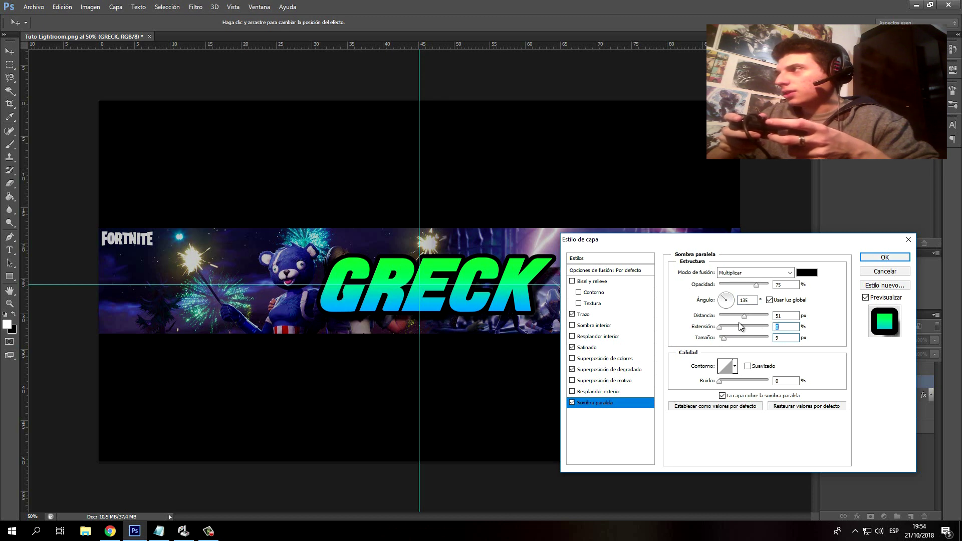
drag(744, 315, 739, 315)
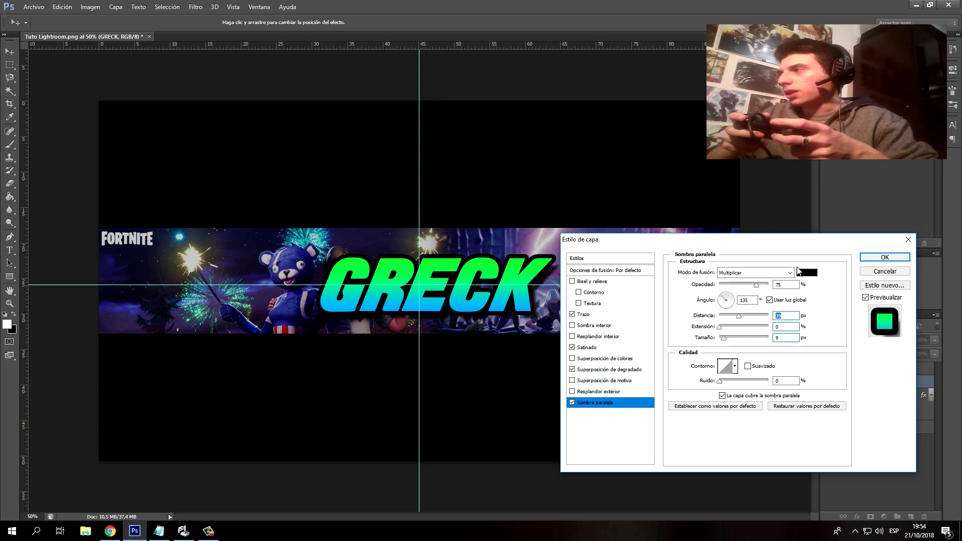
click(885, 258)
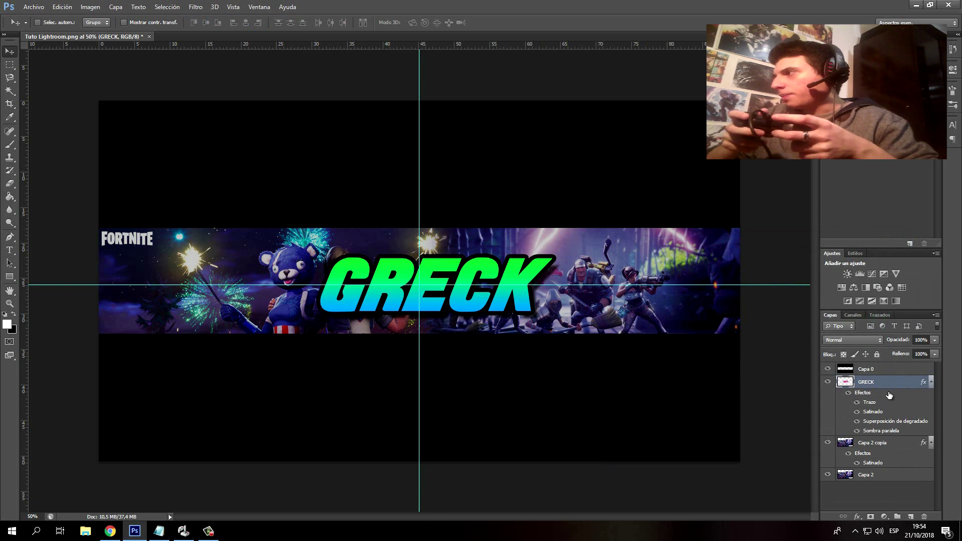
- Rasterize the GRECK layer's style, then start placing an image from the File menu
right_click(889, 382)
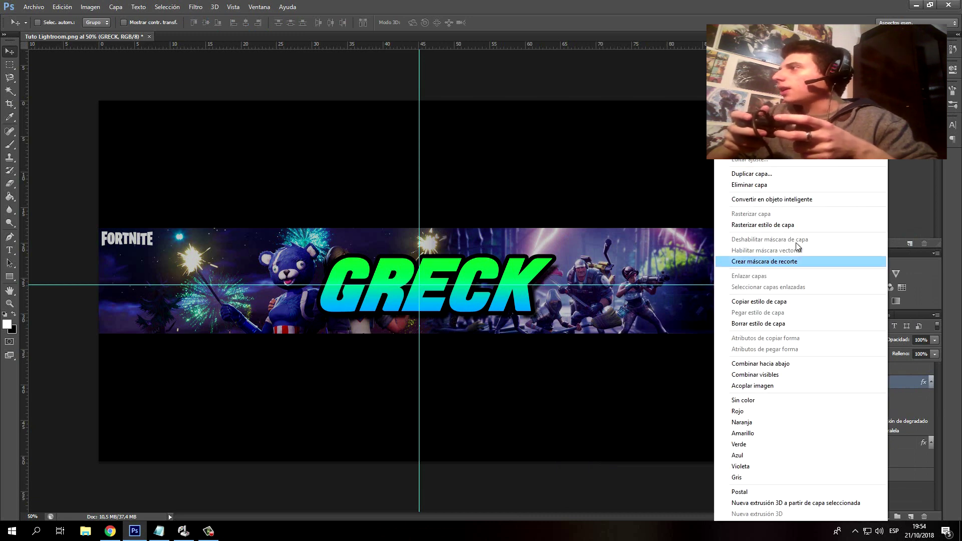
click(763, 225)
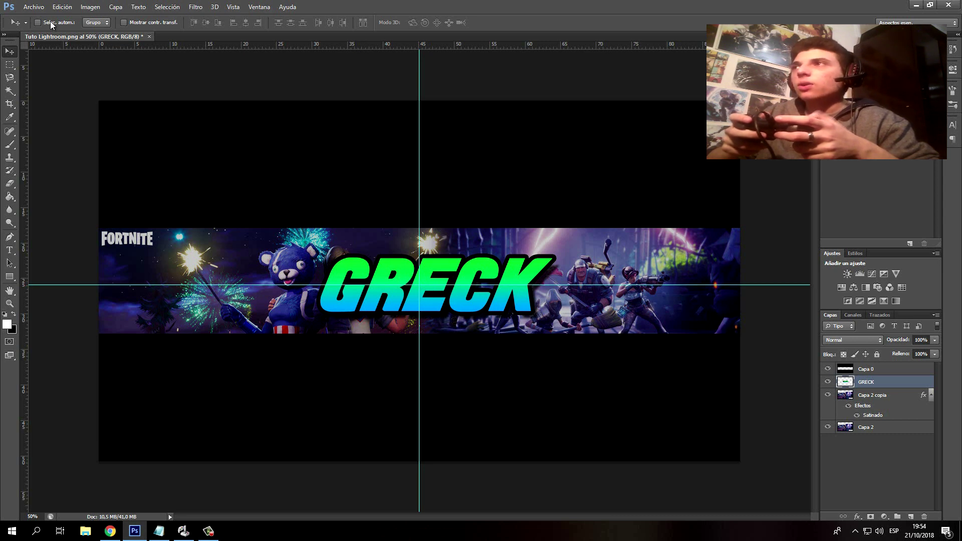
click(31, 5)
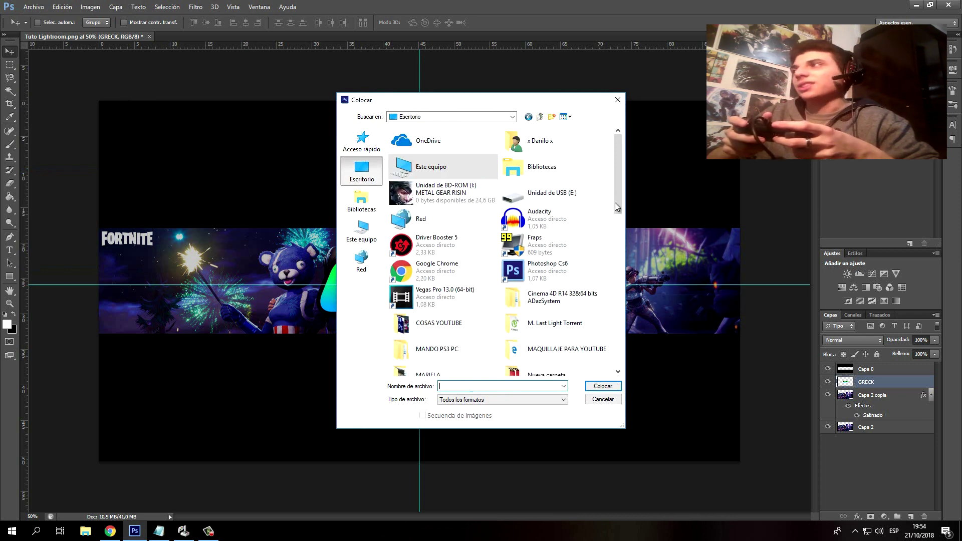
- Place the DpbhLLnWwAAc4fM pumpkin character image into the banner
drag(615, 205, 615, 325)
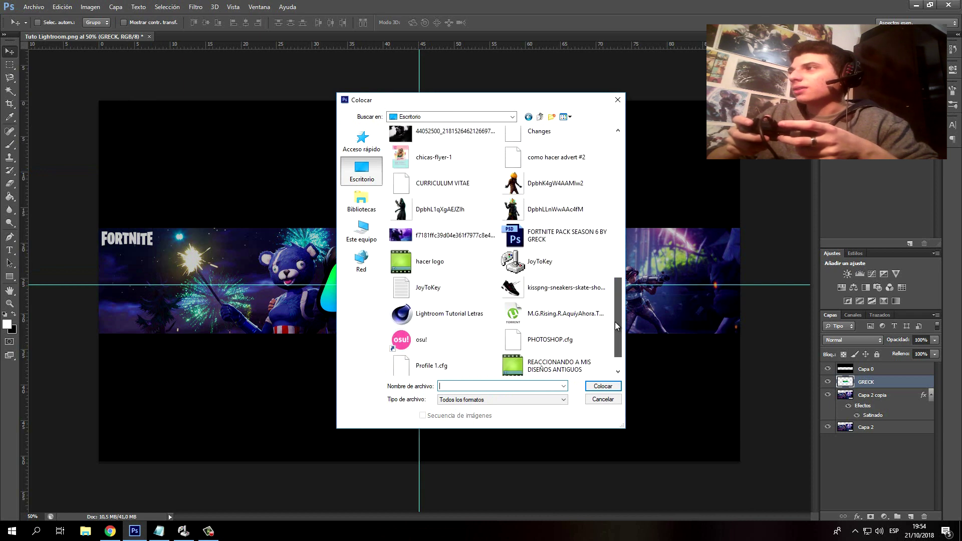
click(551, 205)
click(602, 386)
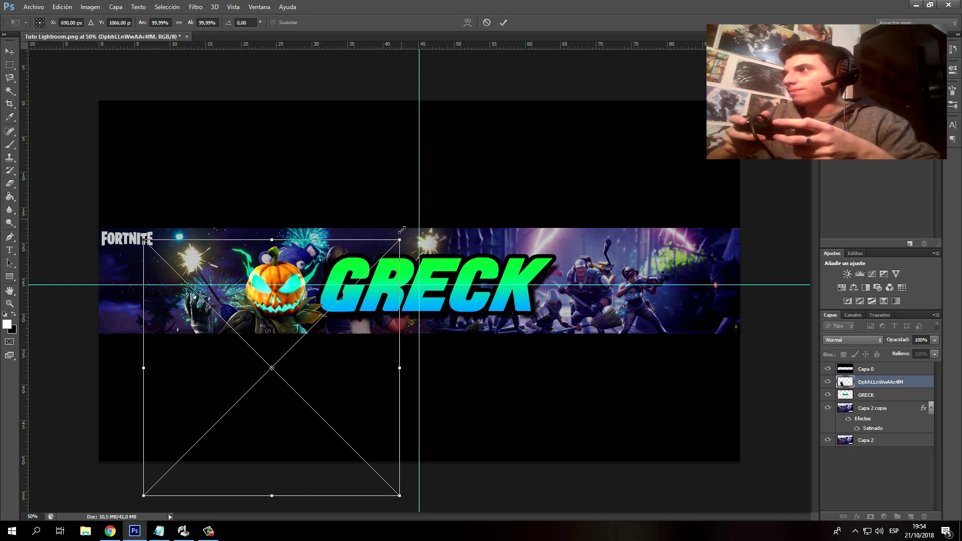
- Shrink the pumpkin, flip it horizontally, and commit it just right of GRECK
drag(401, 241, 350, 286)
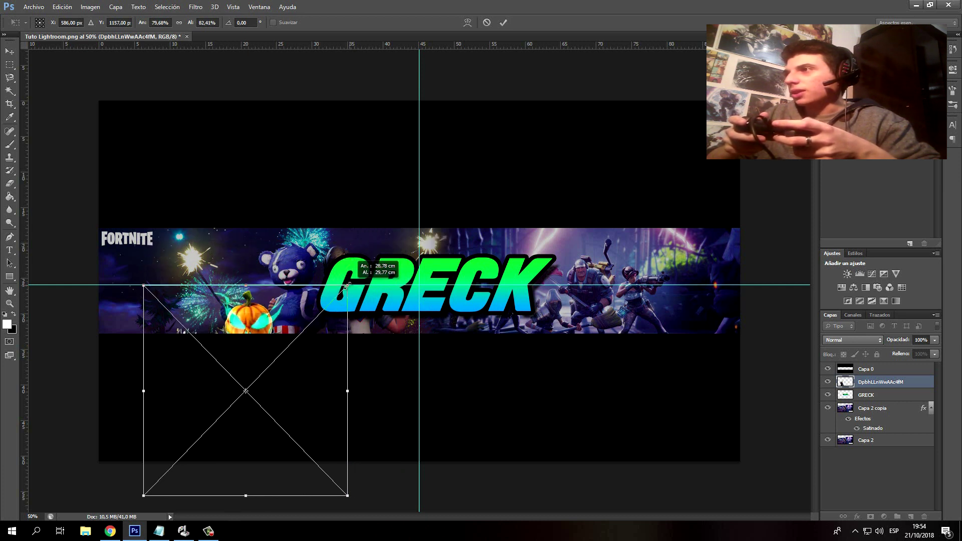
drag(350, 286, 343, 285)
drag(231, 364, 525, 290)
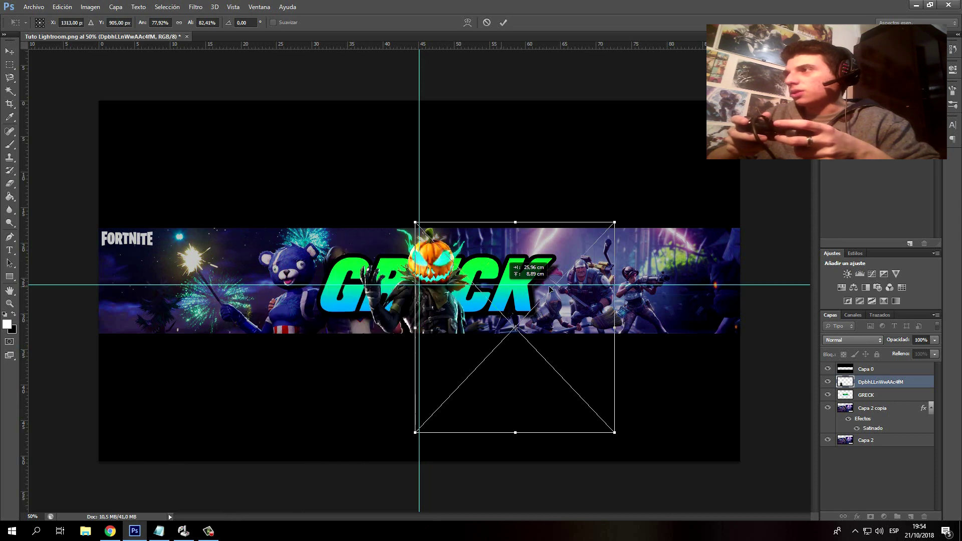
right_click(524, 288)
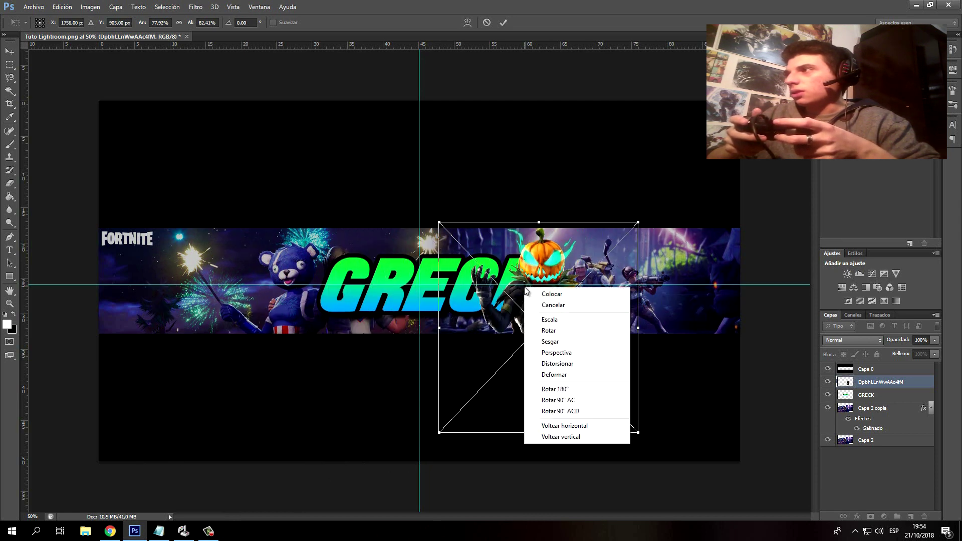
click(540, 425)
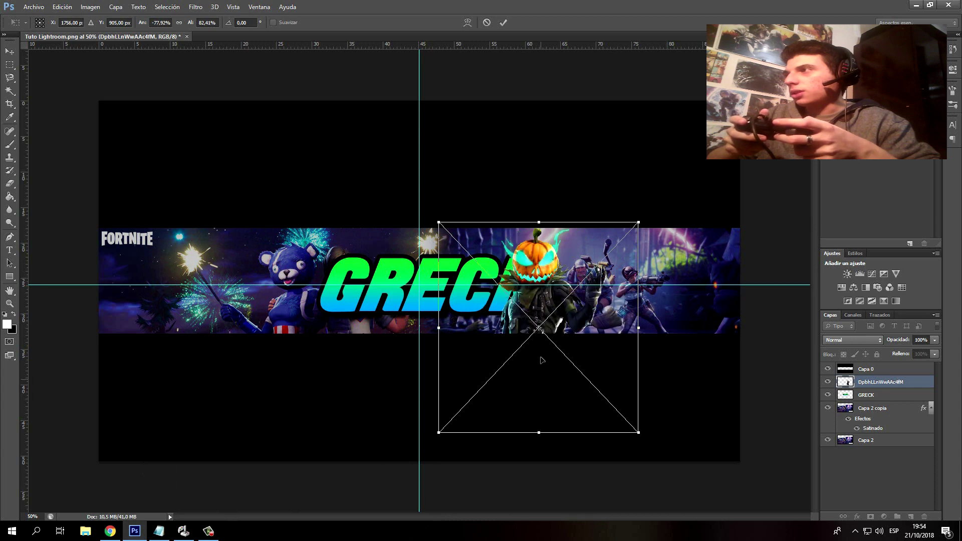
mouse_move(541, 238)
mouse_down()
mouse_move(586, 225)
mouse_move(521, 426)
mouse_up()
click(504, 21)
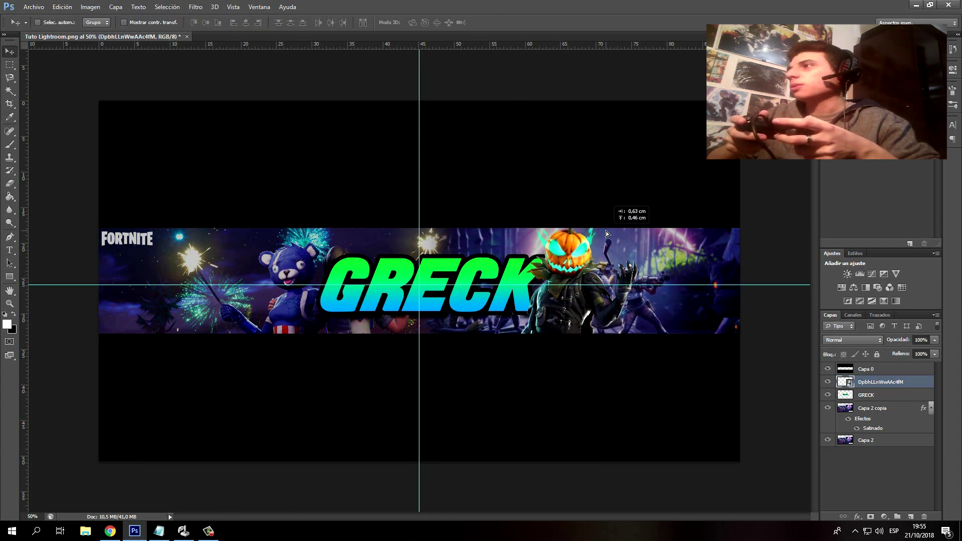
- Give the pumpkin layer a drop shadow at 47° with 14 px distance
right_click(860, 379)
click(722, 140)
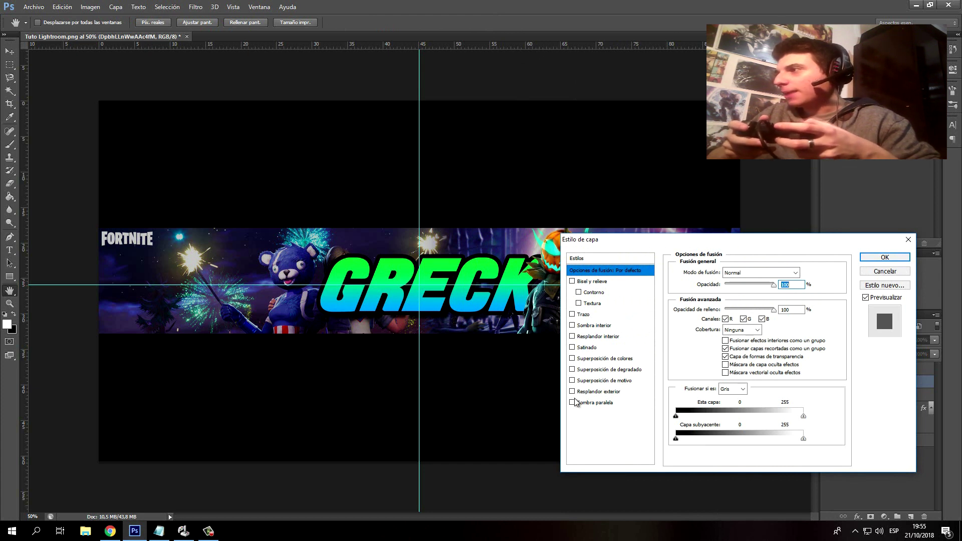
click(605, 403)
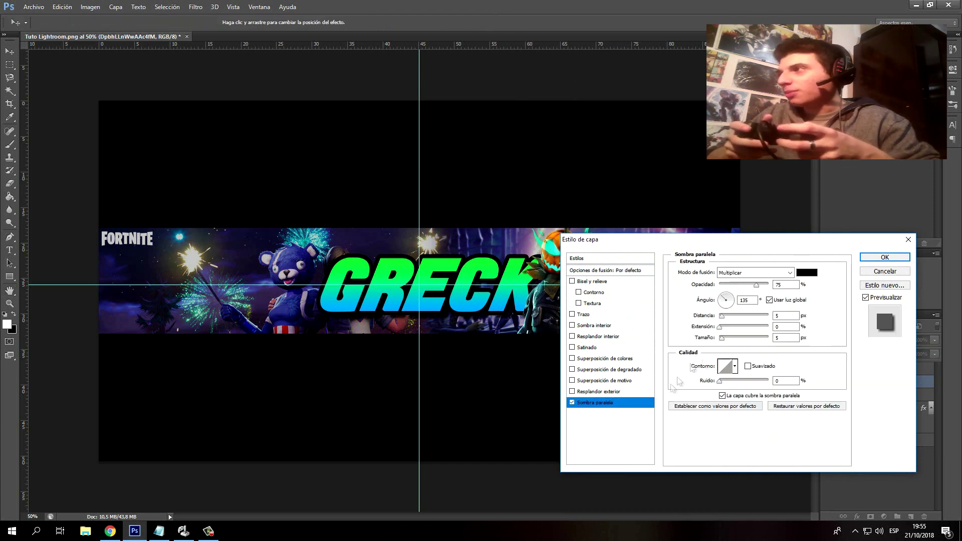
drag(721, 316, 732, 316)
click(733, 299)
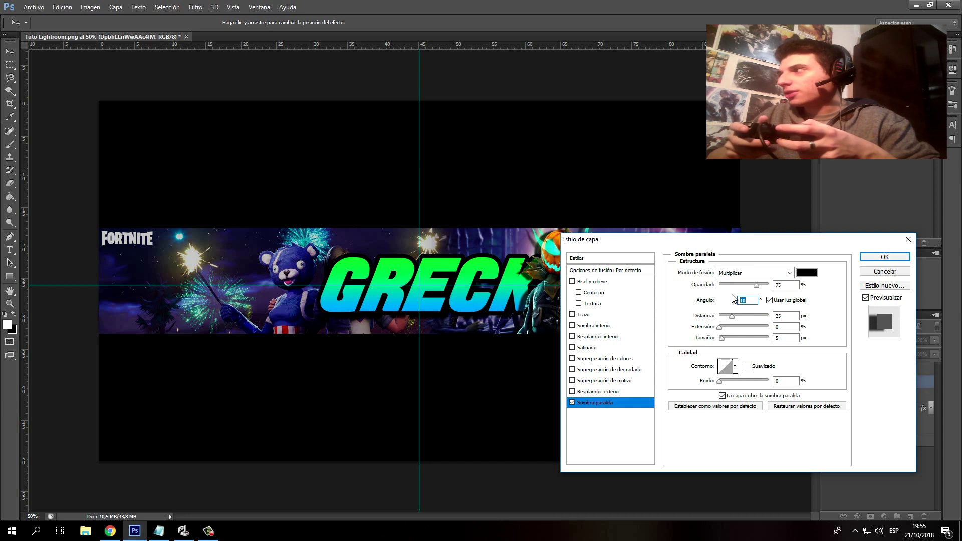
click(731, 293)
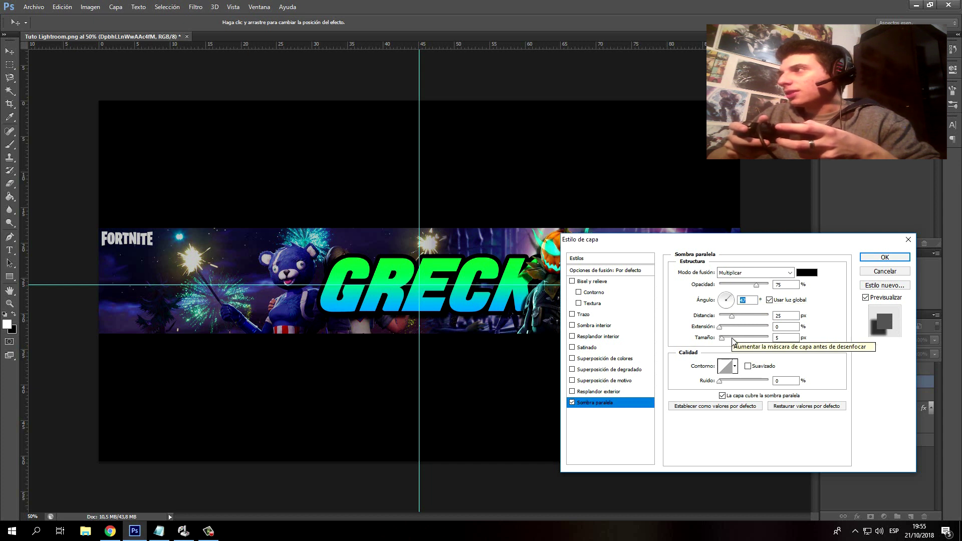
drag(731, 315, 728, 316)
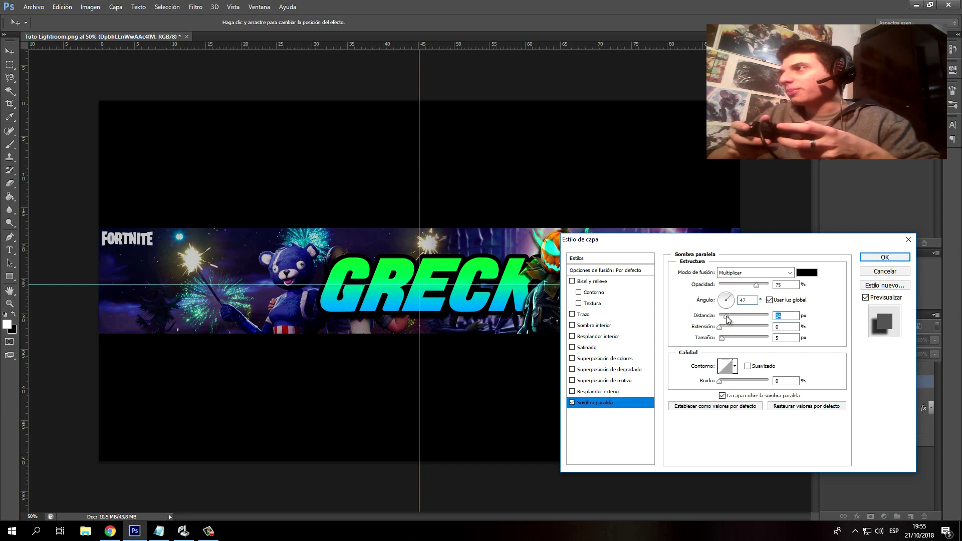
click(886, 257)
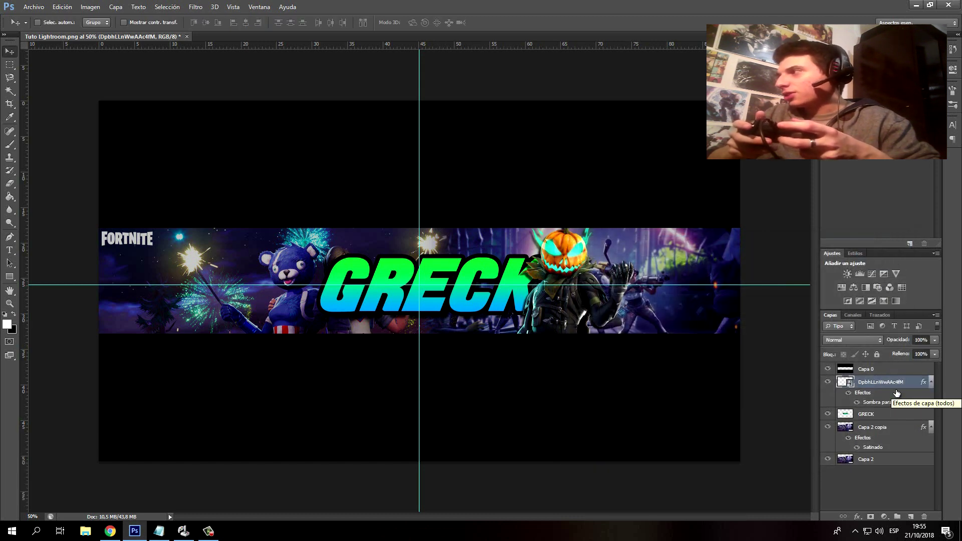
- Rasterize the pumpkin layer and bake its shadow style into the pixels
right_click(868, 376)
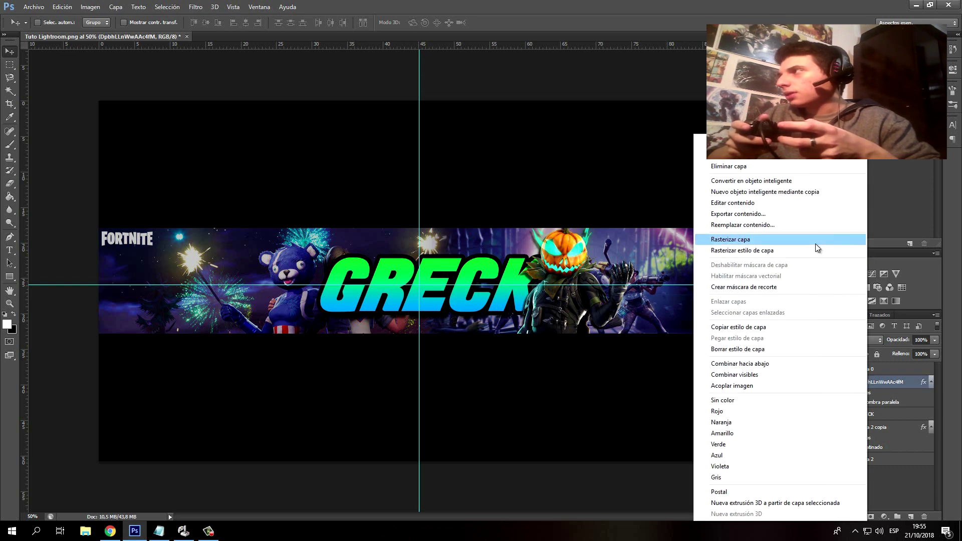
click(815, 244)
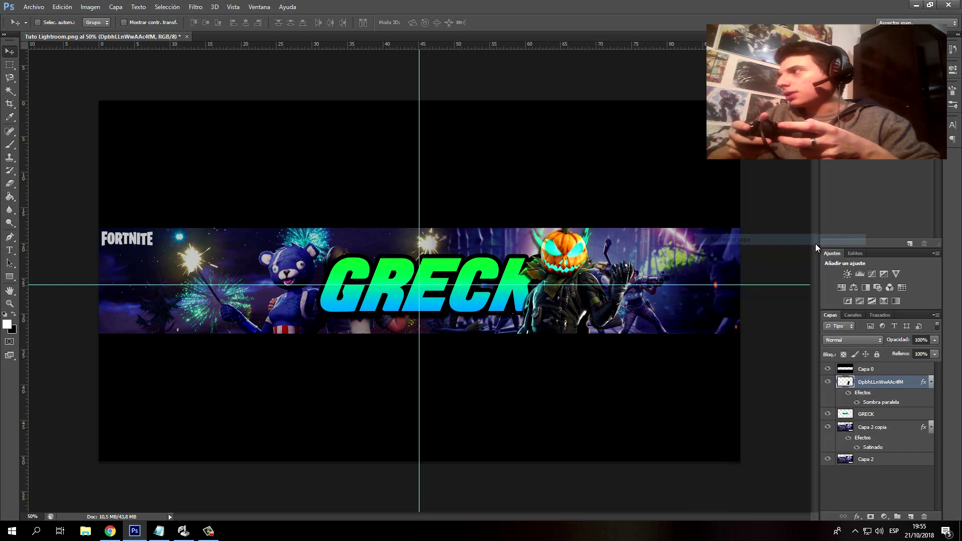
right_click(880, 381)
click(822, 168)
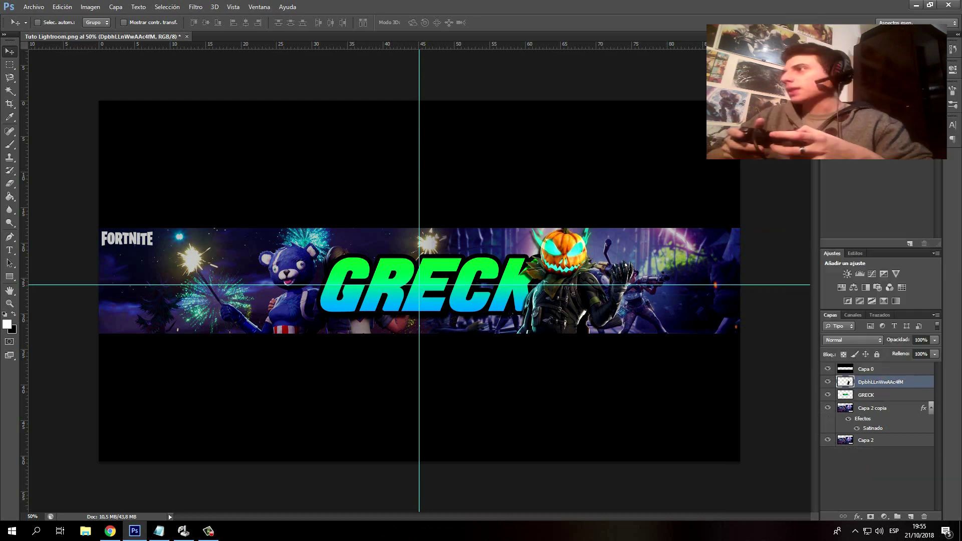
click(34, 7)
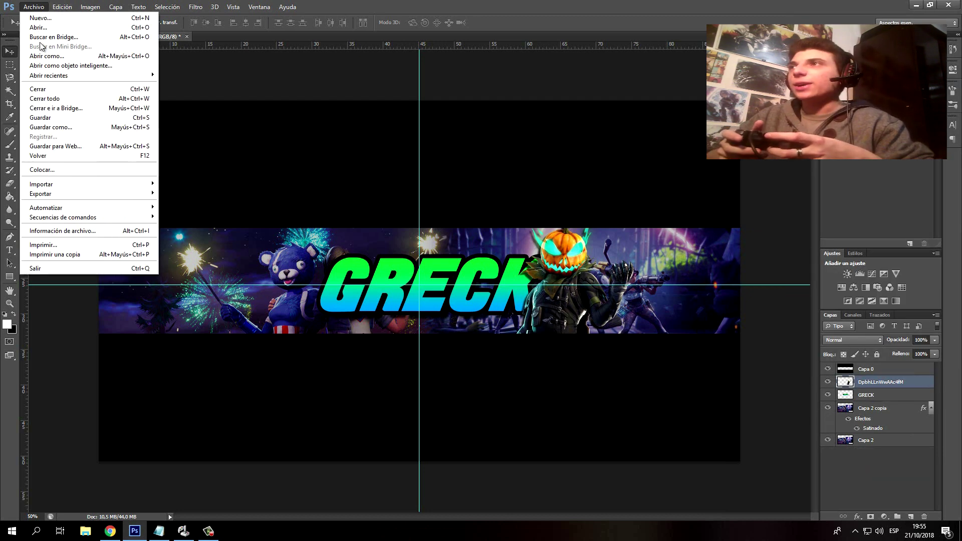
- Place DpbhK4gW4AAMlw2 from the Desktop into the banner
click(72, 165)
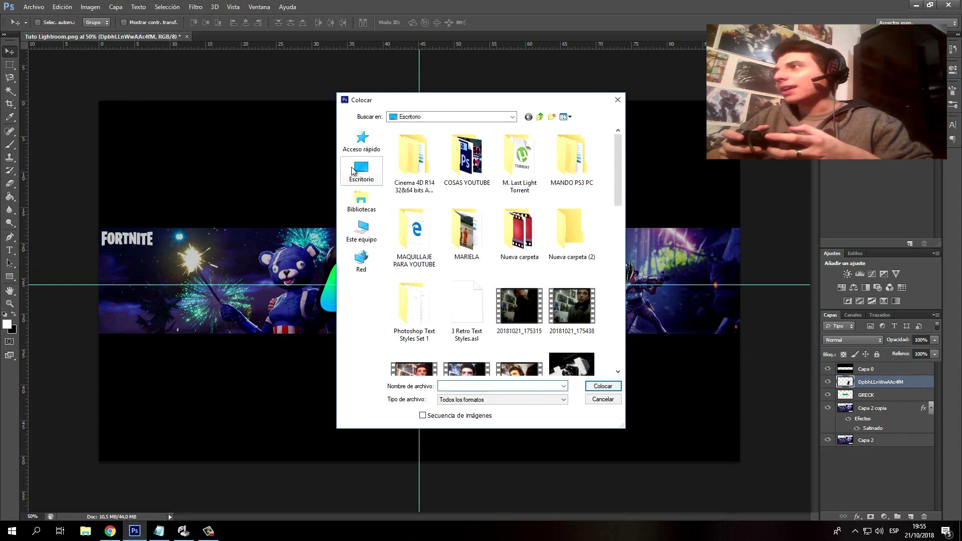
click(353, 171)
scroll(527, 252, down, 10)
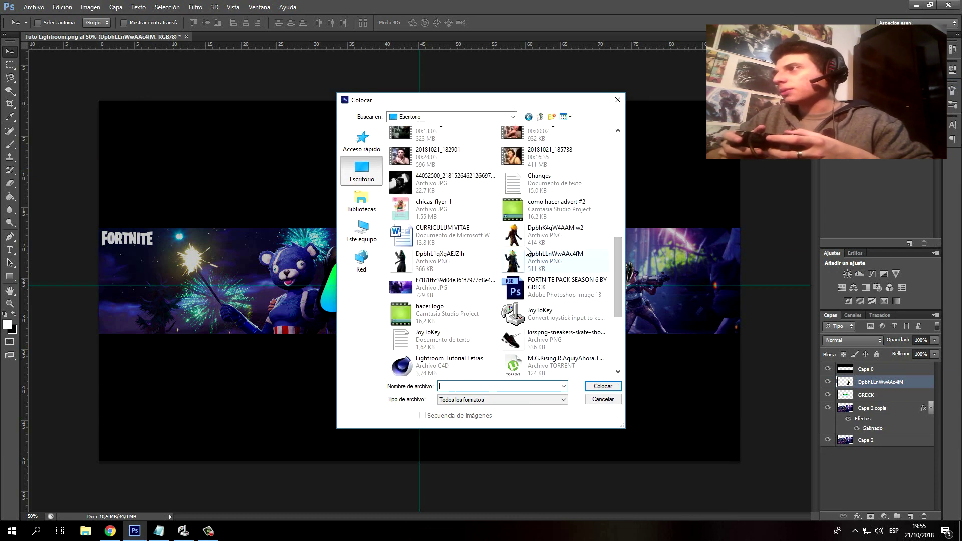
click(526, 245)
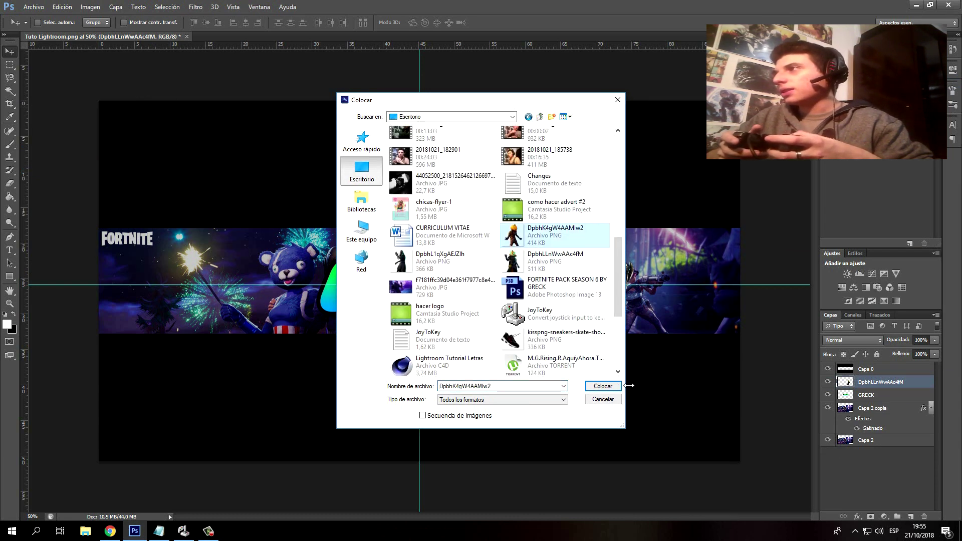
click(603, 386)
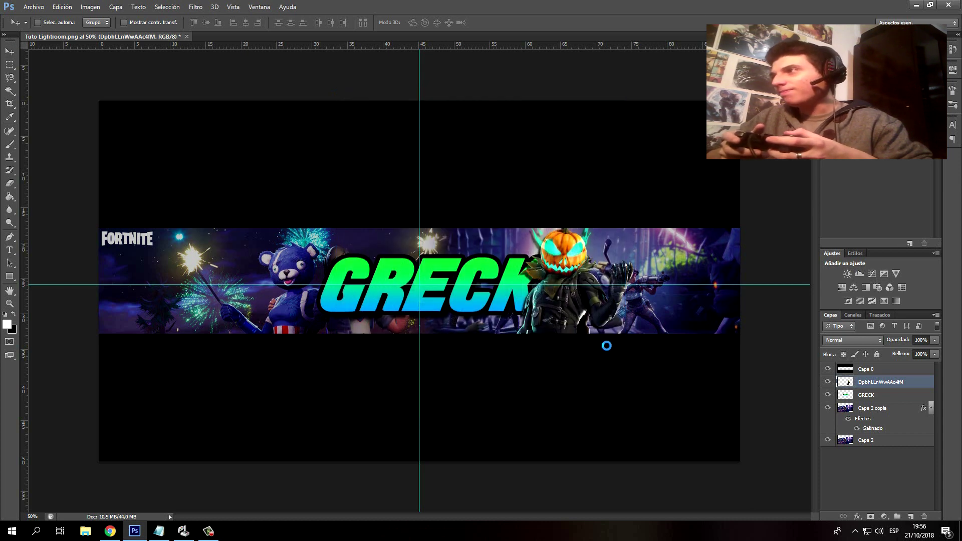
- Shrink, tilt about 15° and flip the suited pumpkin vertically, setting it left of GRECK
drag(477, 259, 348, 216)
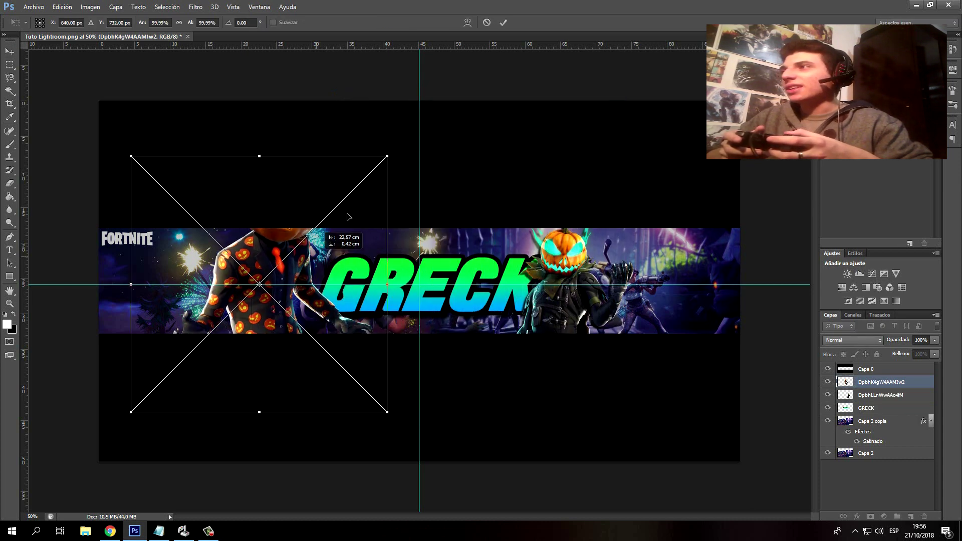
drag(385, 160, 307, 221)
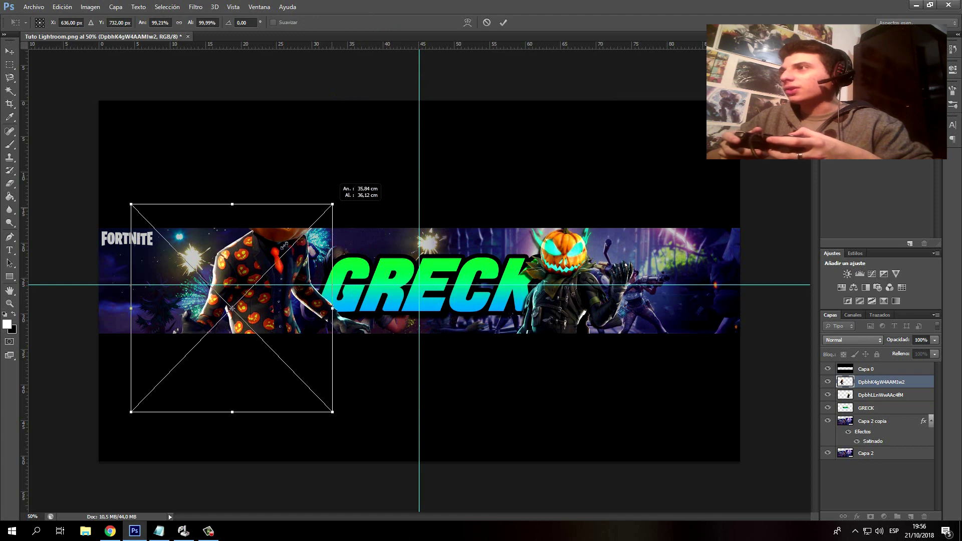
drag(235, 351, 295, 335)
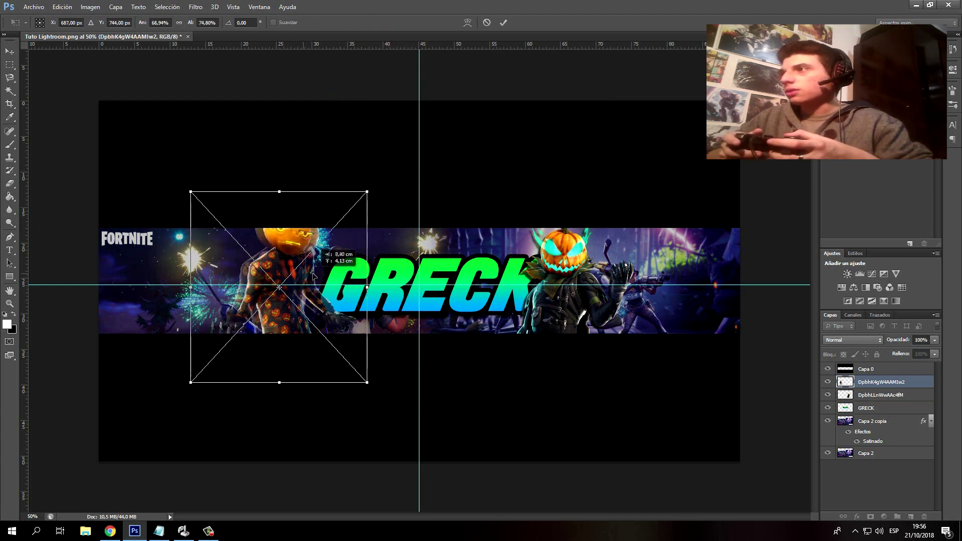
drag(373, 198, 398, 233)
right_click(283, 288)
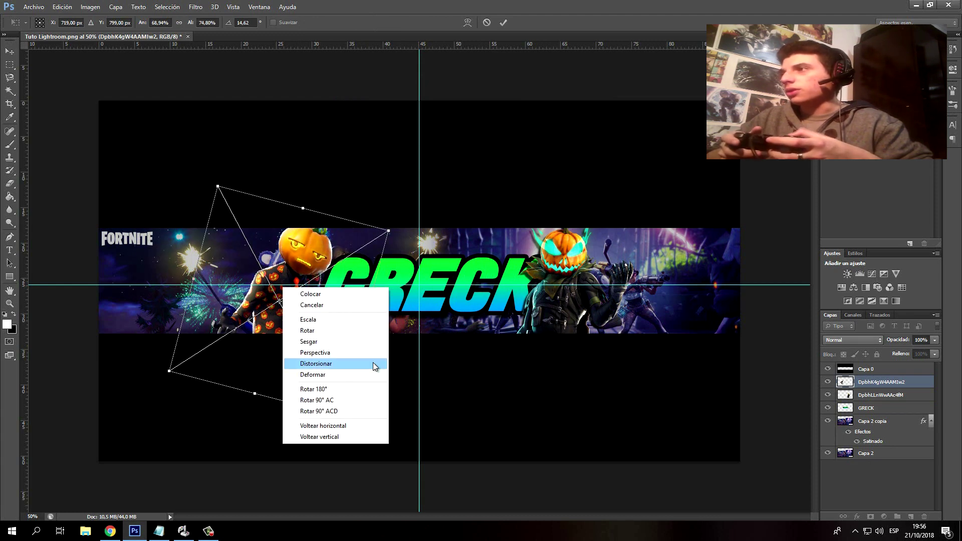
click(374, 436)
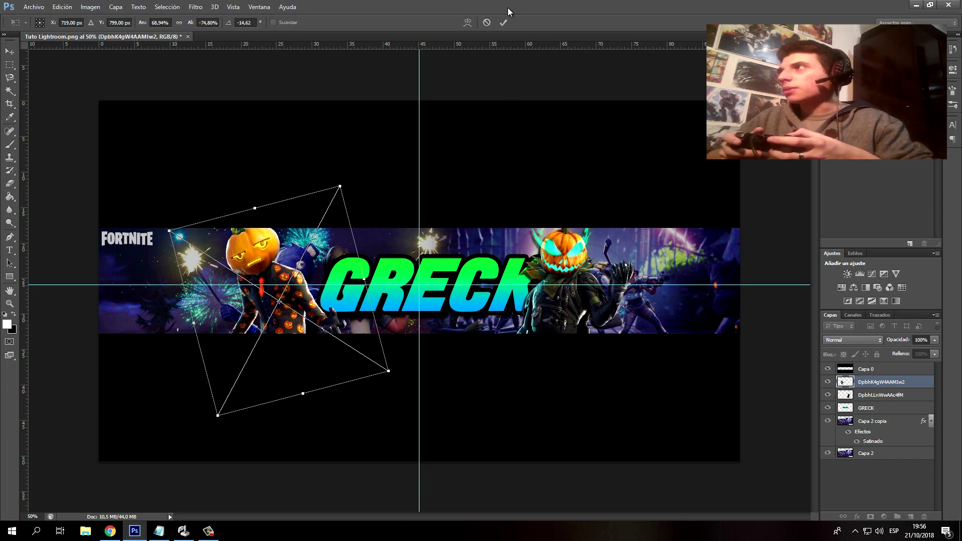
drag(287, 218, 311, 218)
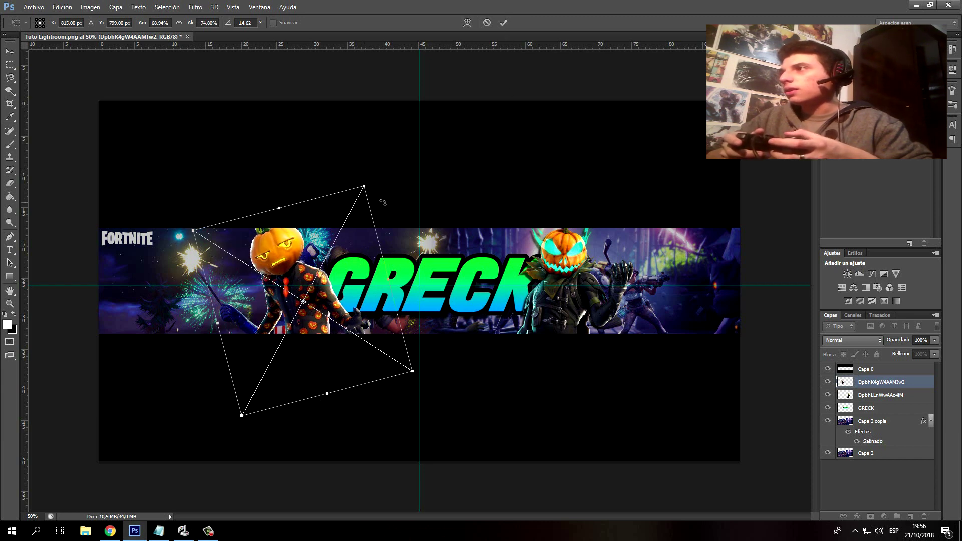
click(503, 22)
click(890, 420)
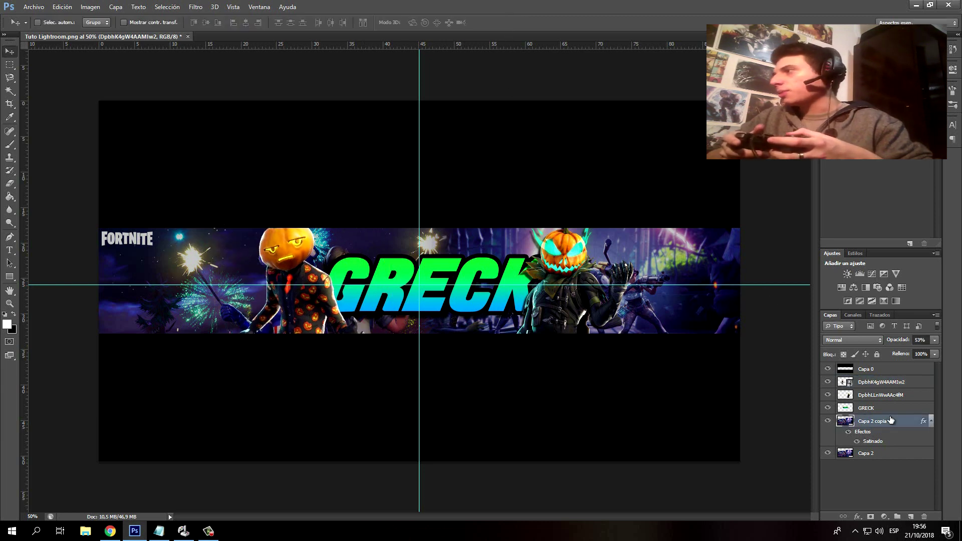
- Merge Capa 2 and Capa 2 copia, then duplicate the merged layer
click(890, 460)
right_click(890, 460)
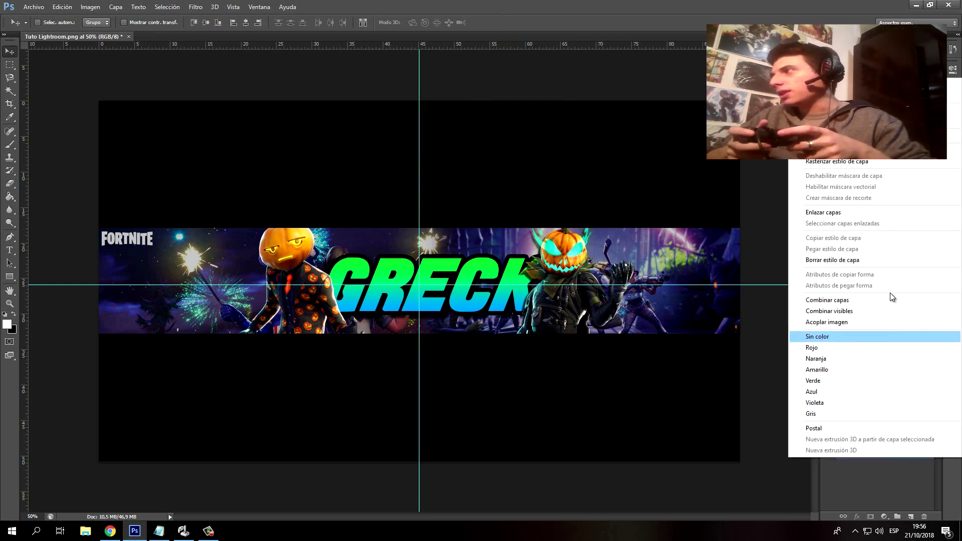
click(890, 302)
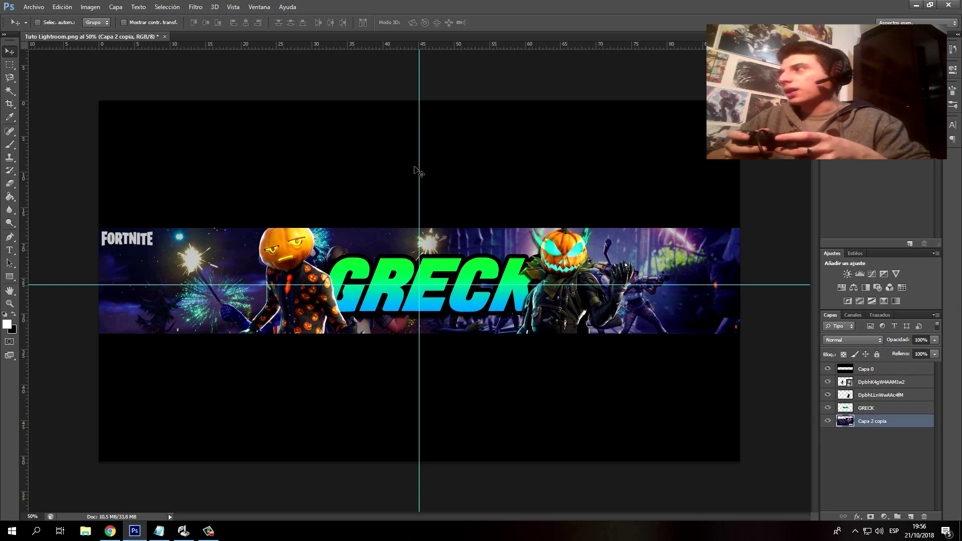
right_click(859, 426)
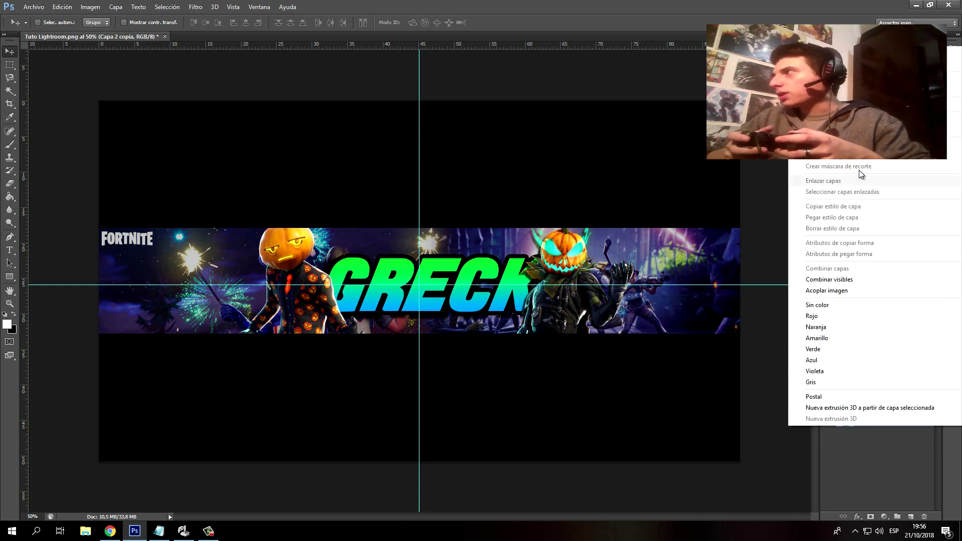
click(852, 78)
key(Return)
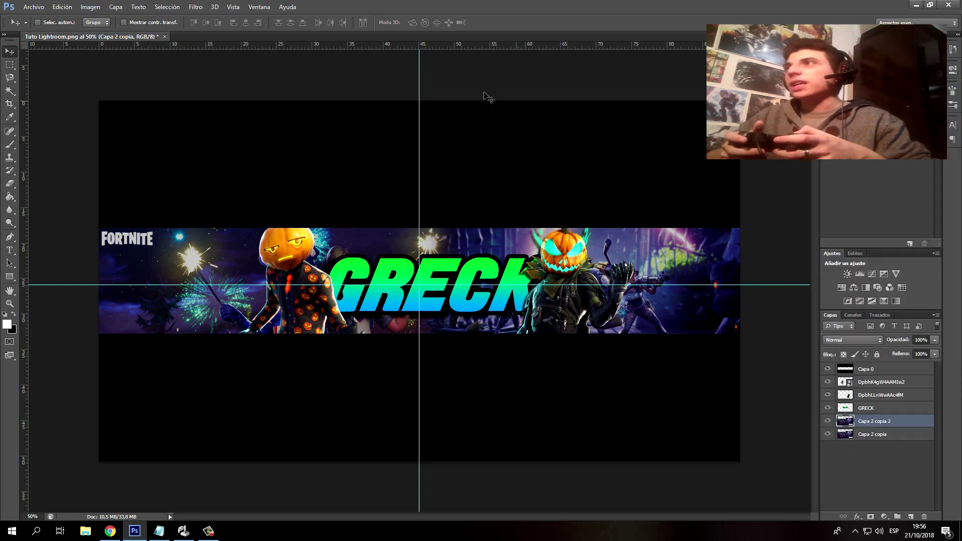
- Apply a Gaussian blur to the duplicated background layer
click(187, 8)
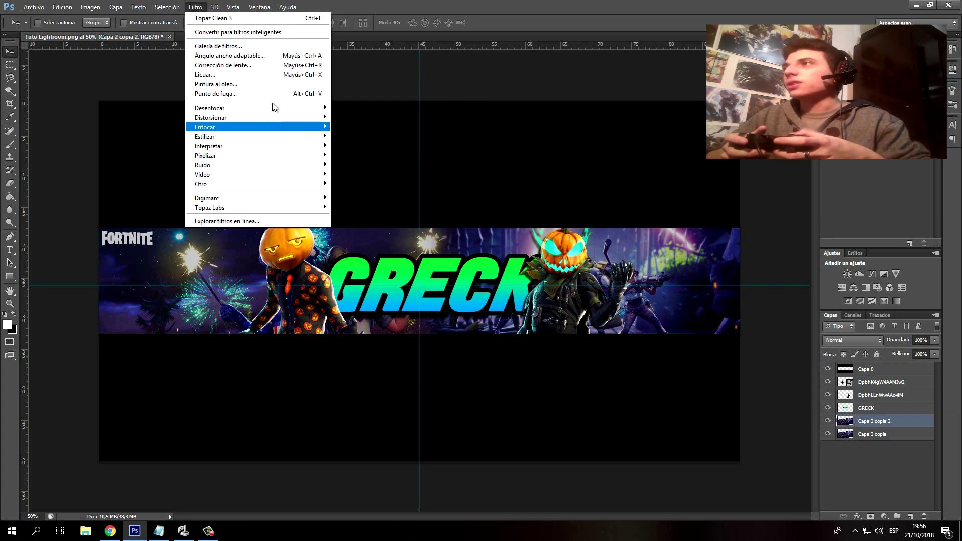
mouse_move(226, 108)
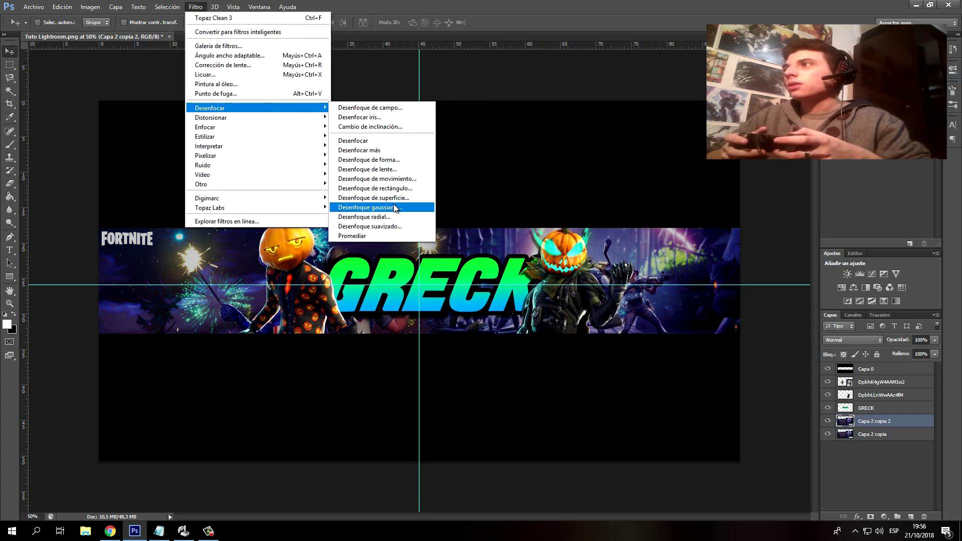
click(395, 206)
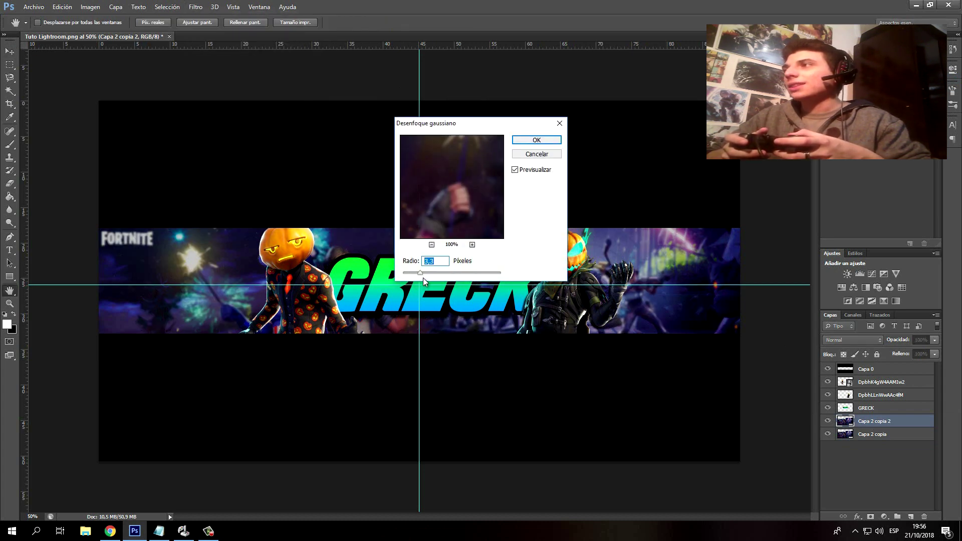
click(536, 140)
- Select GRECK and both pumpkin layers and move them slightly left together
key(v)
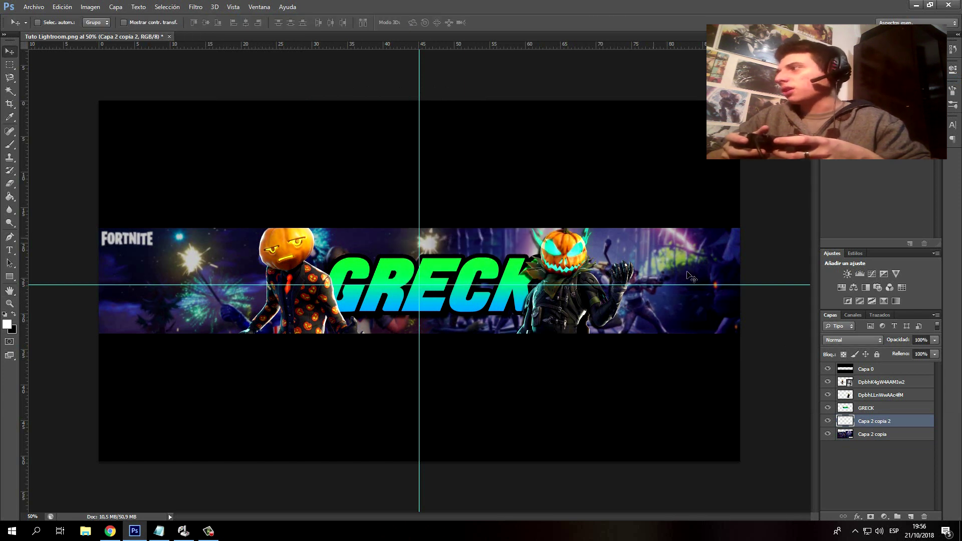
click(896, 381)
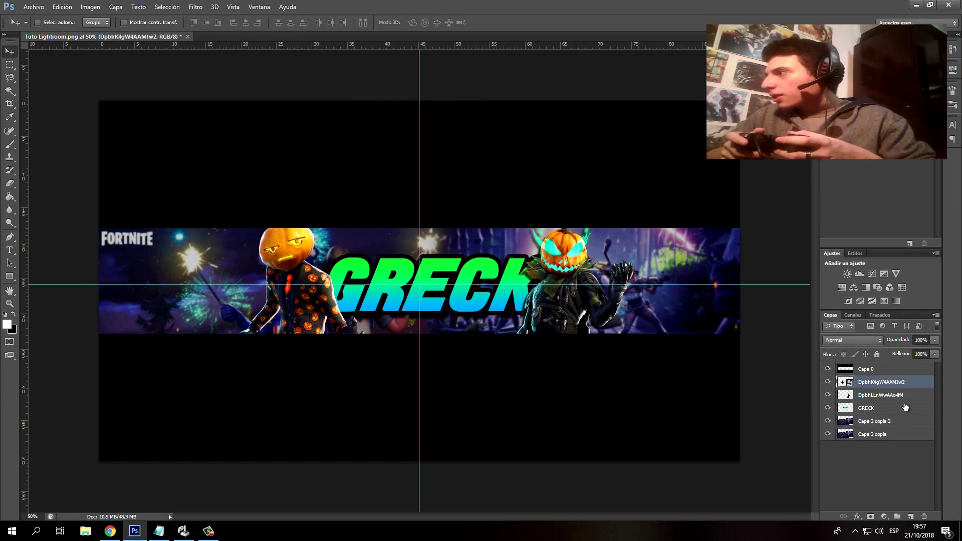
ctrl+click(904, 406)
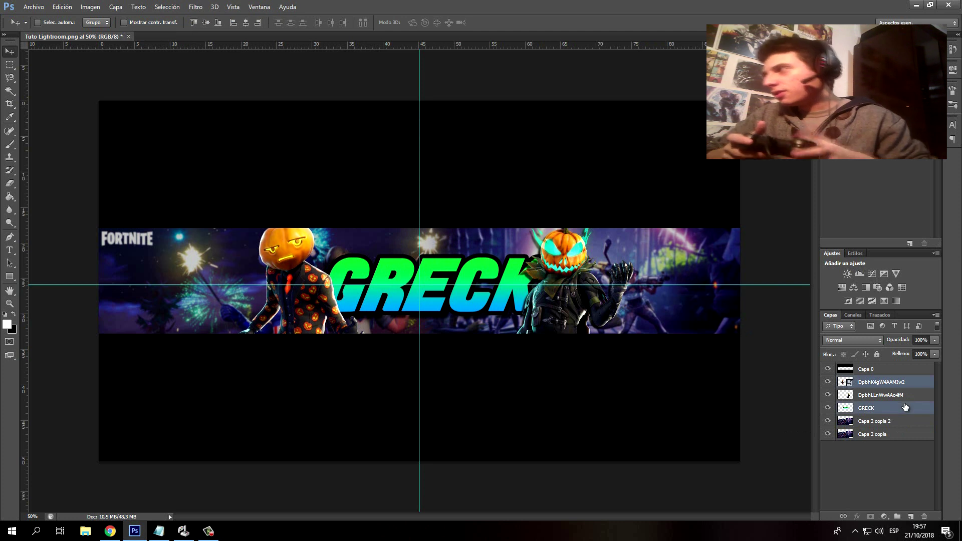
ctrl+click(904, 395)
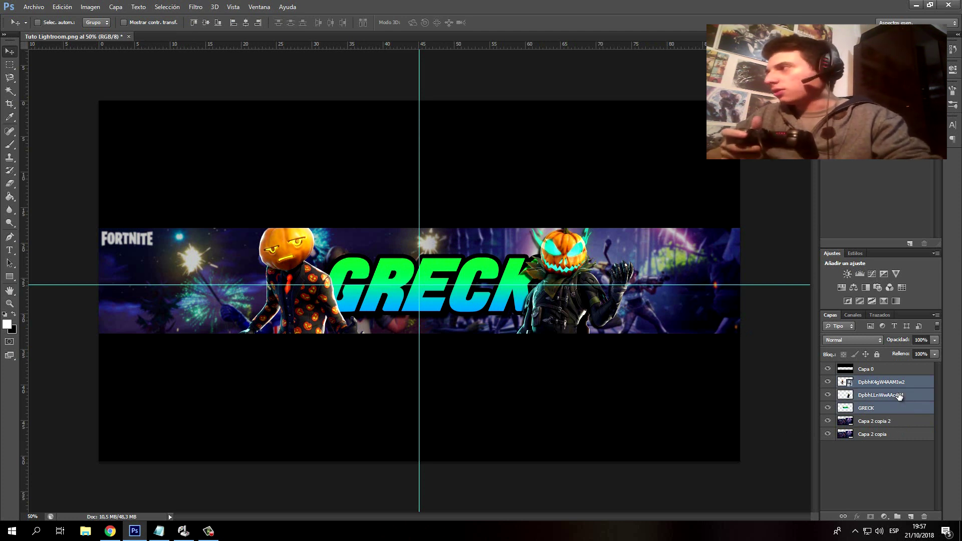
drag(609, 318, 598, 319)
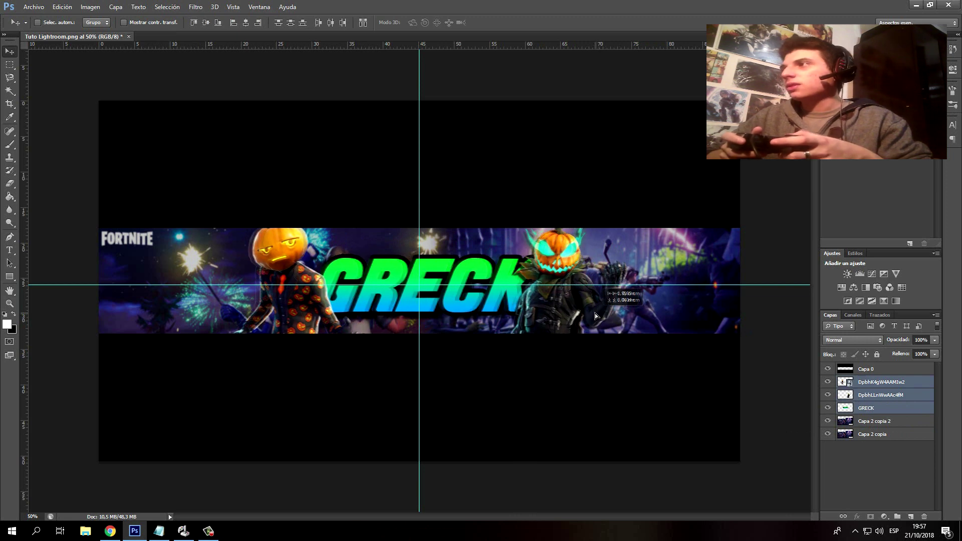
drag(598, 318, 595, 316)
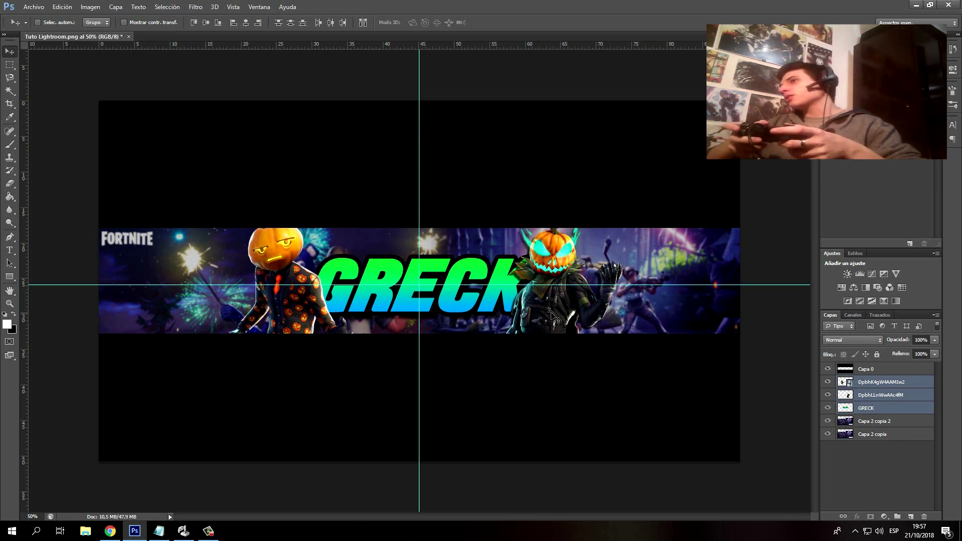
click(850, 436)
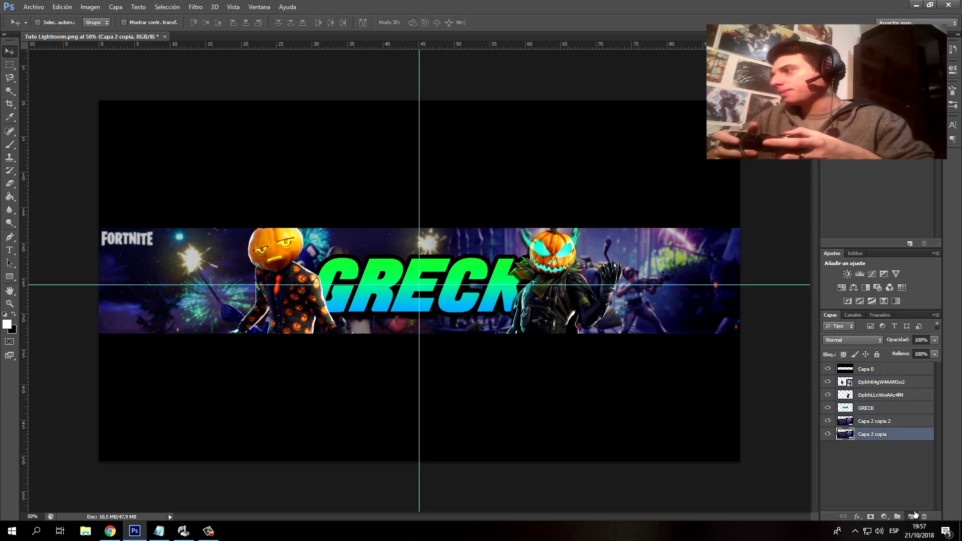
click(910, 516)
- Stack the new Capa 1 above the blurred copy and set the foreground to near black
drag(914, 447, 915, 414)
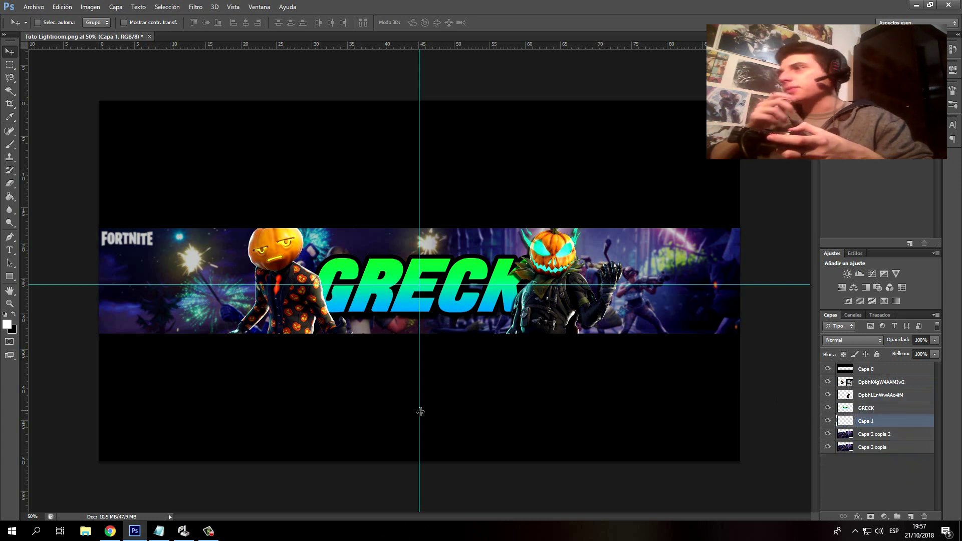
click(7, 325)
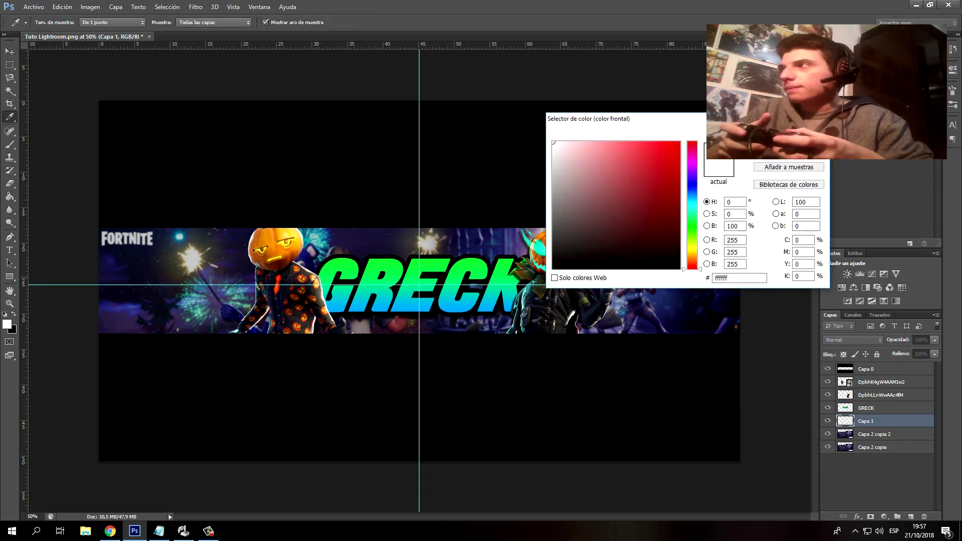
key(Return)
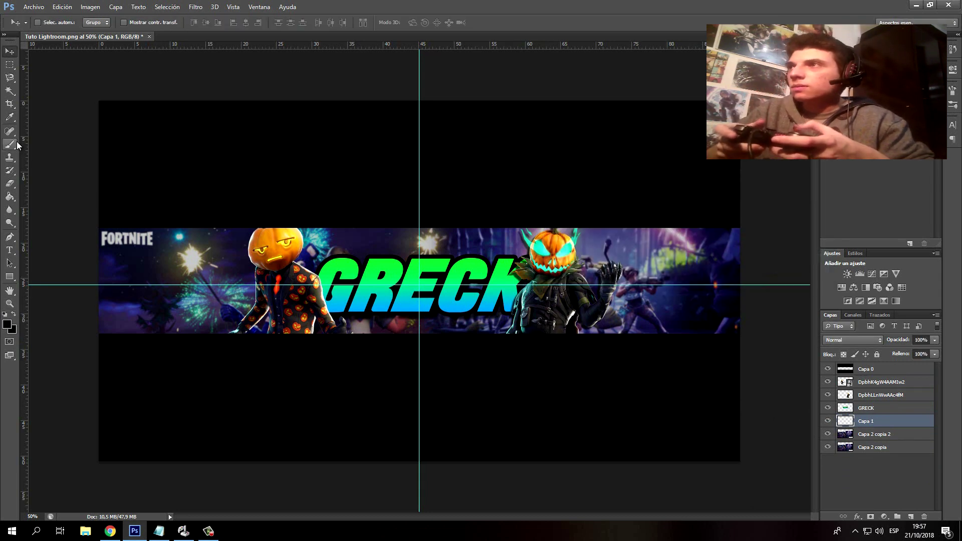
- Paint soft dark shading with a huge round brush, then erase it across the banner strip
click(10, 144)
key(F5)
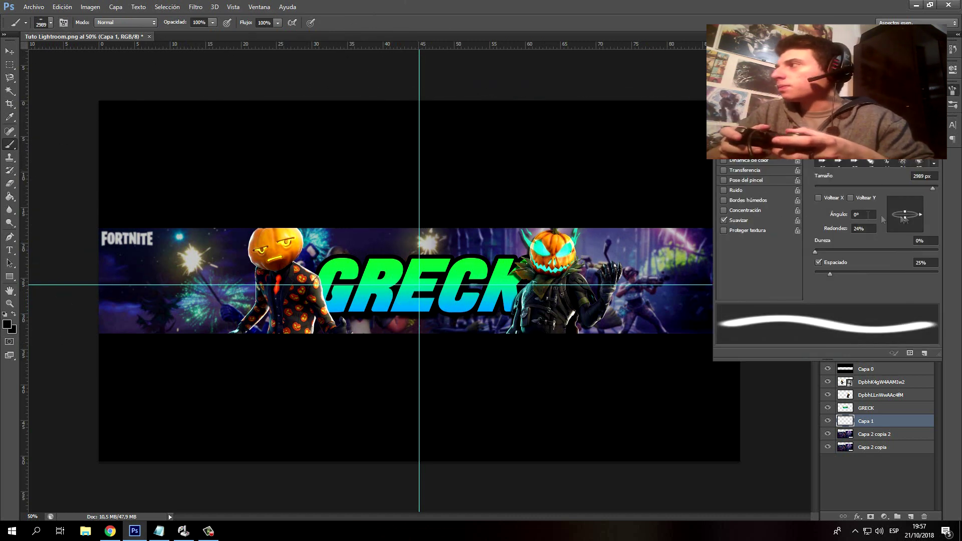
drag(904, 219, 905, 201)
key(F5)
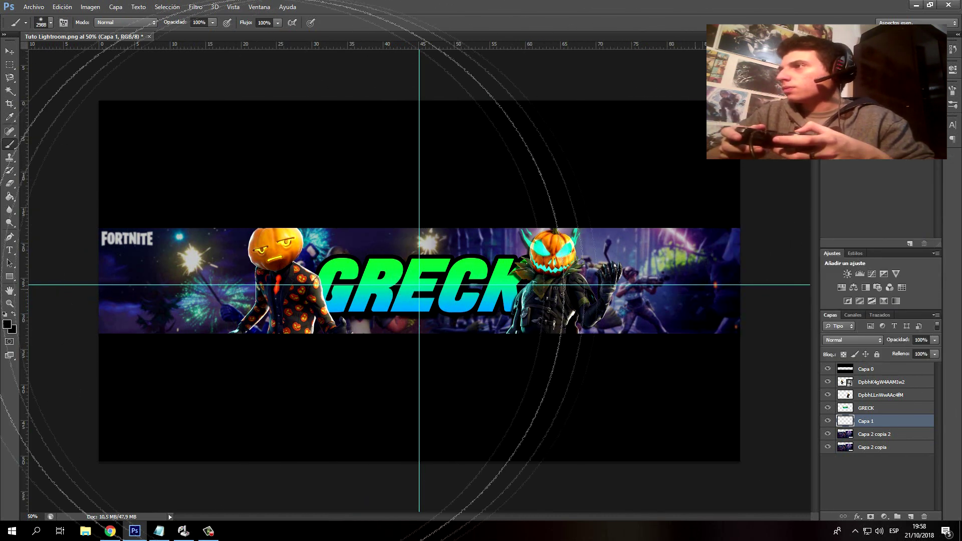
drag(526, 281, 10, 85)
key(e)
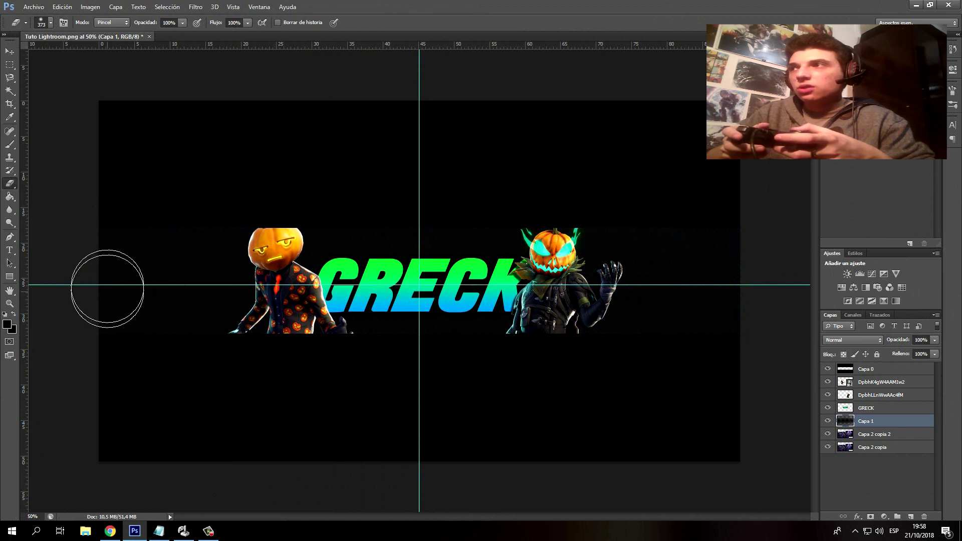
drag(107, 284, 708, 281)
- Merge Capa 2 copia and Capa 2 copia 2, then spot-heal the FORTNITE logo away
click(872, 447)
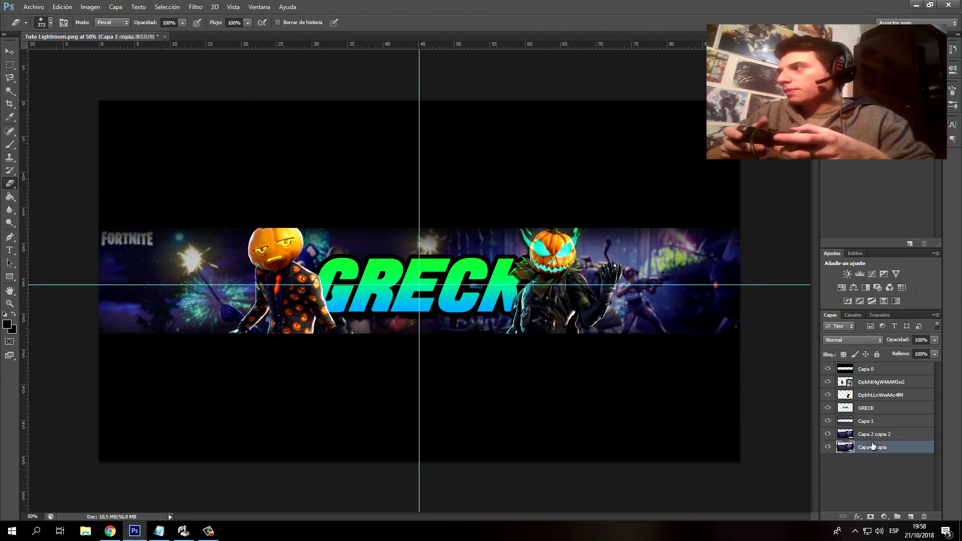
shift+click(872, 434)
right_click(872, 434)
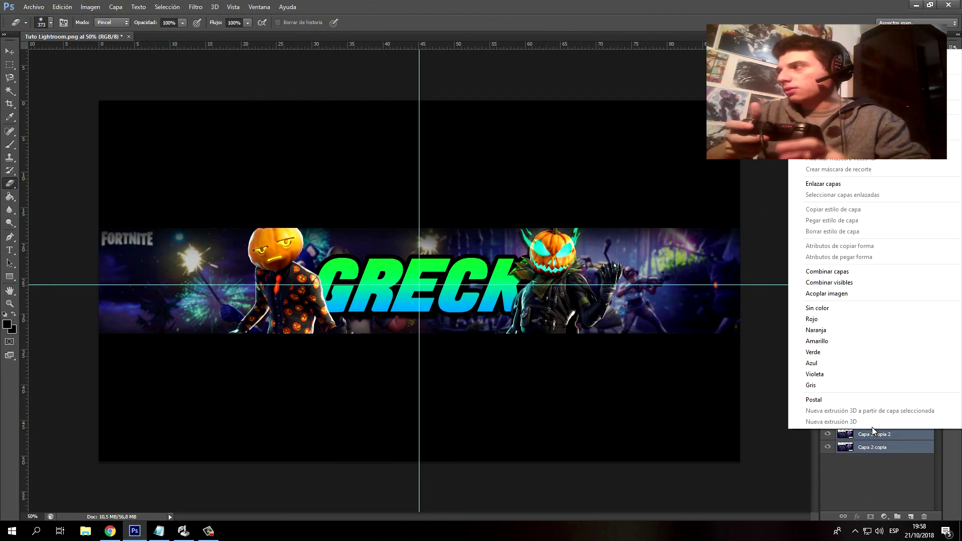
click(827, 271)
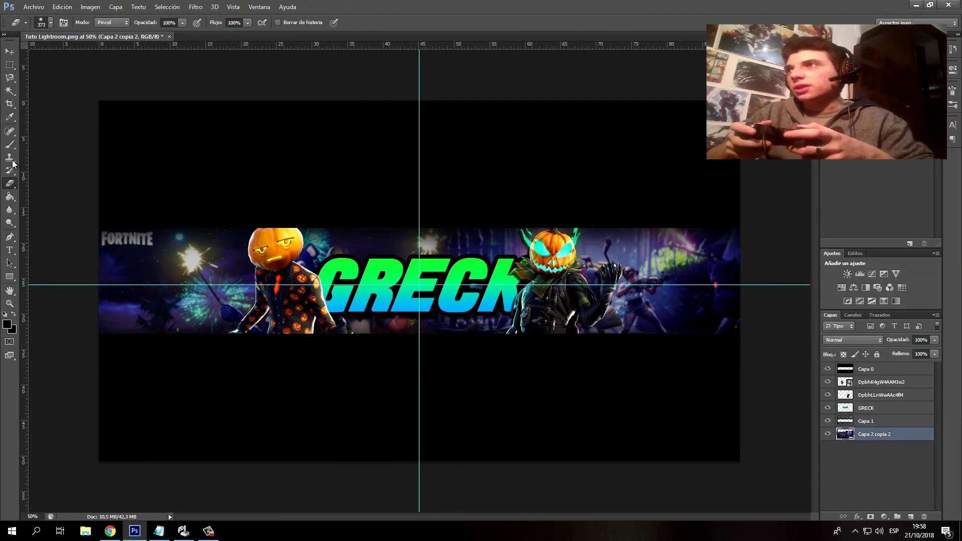
click(10, 130)
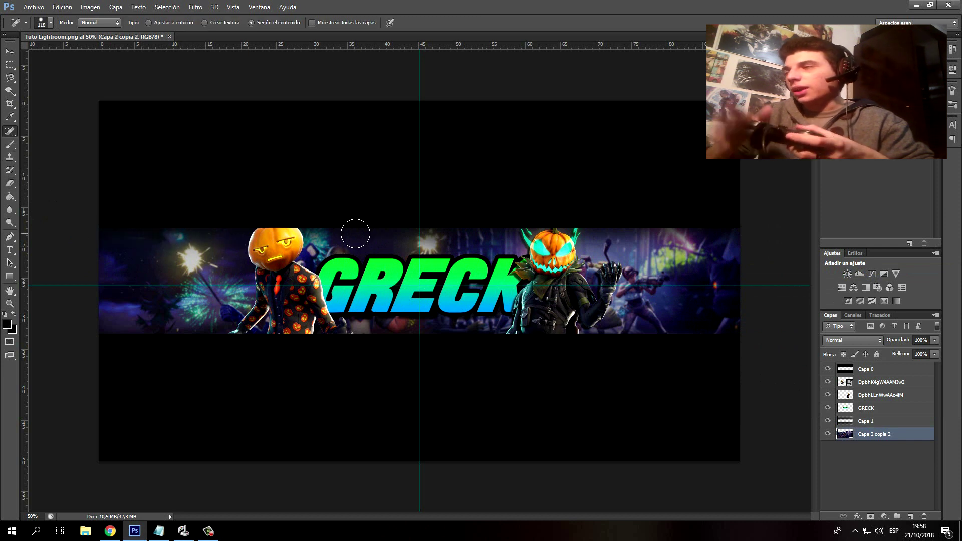
click(896, 381)
- Turn on Sombra paralela for DpbhK4gW4AAMIw2 with Distancia set to 28 px
right_click(897, 381)
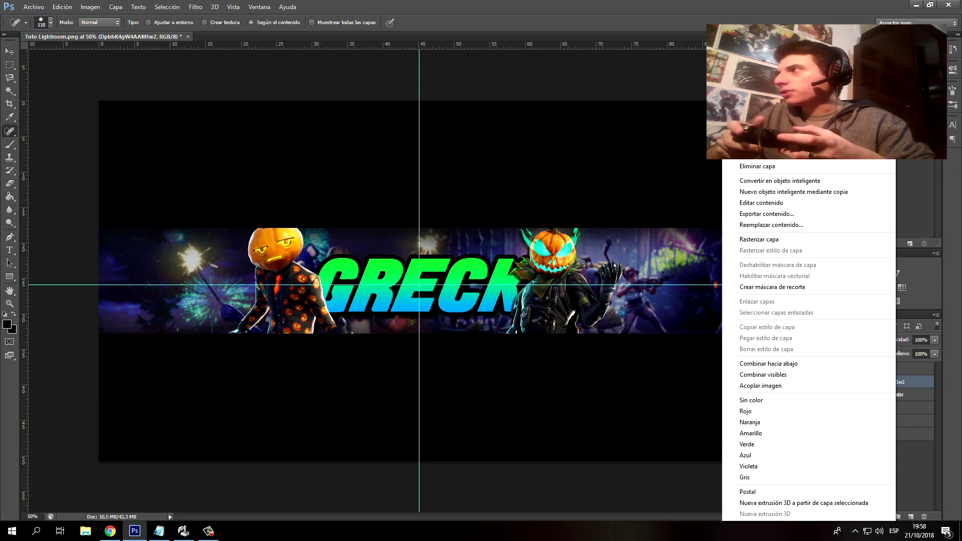
click(771, 129)
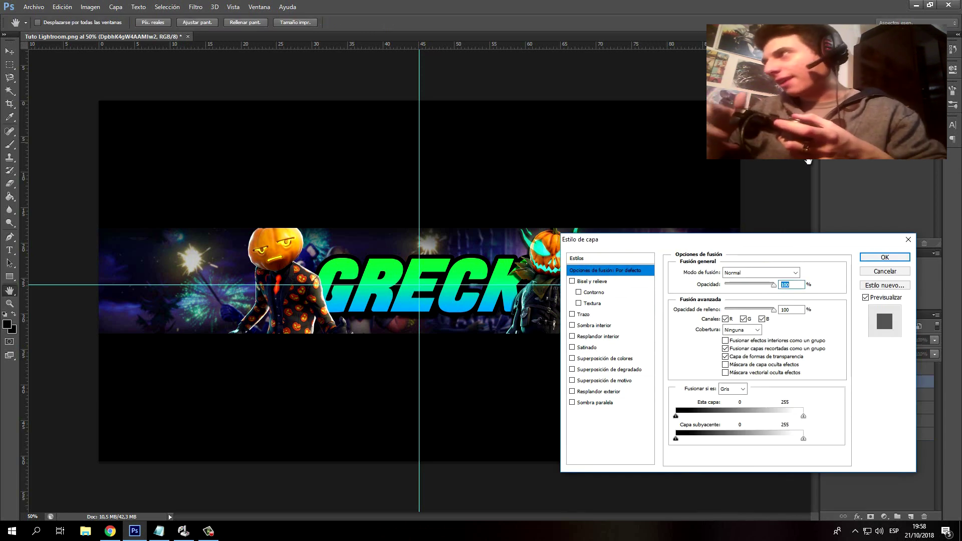
click(596, 402)
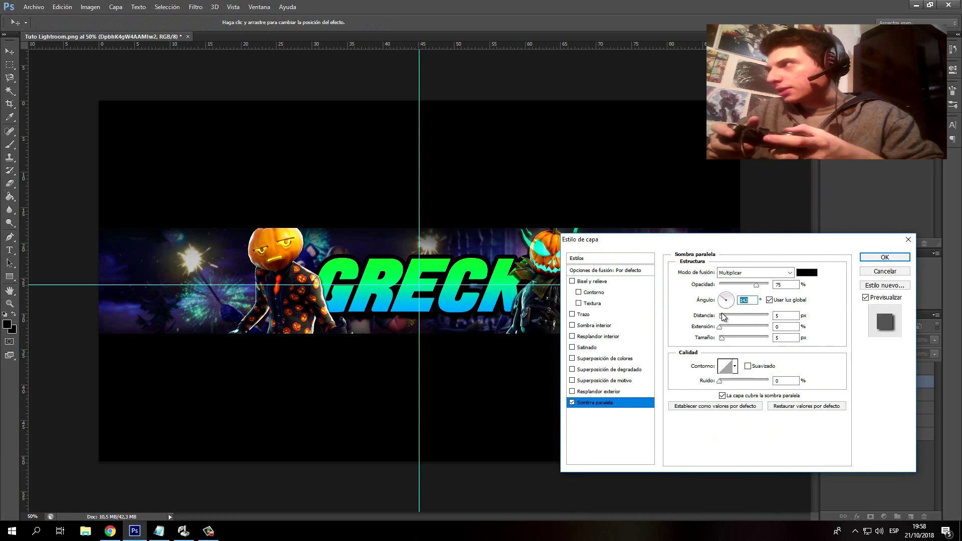
drag(723, 321, 733, 316)
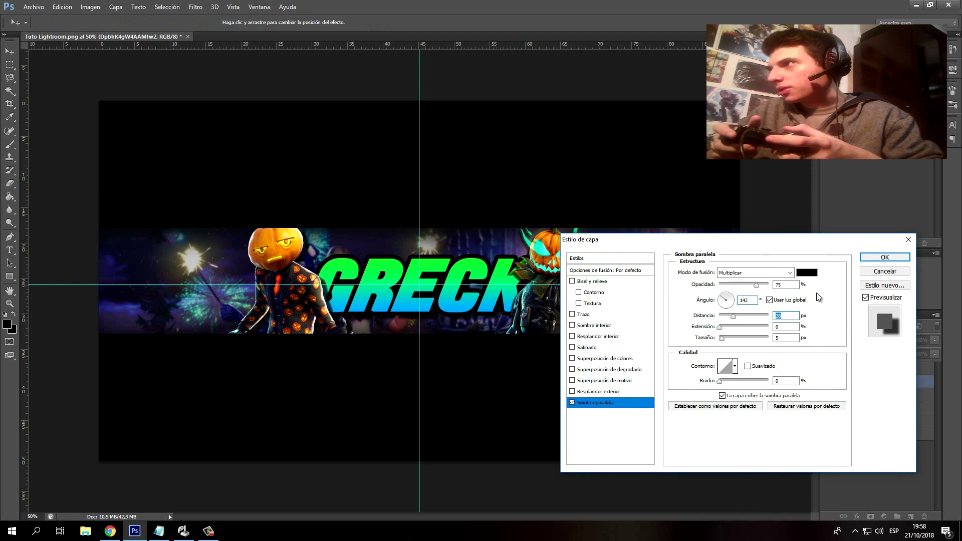
click(884, 257)
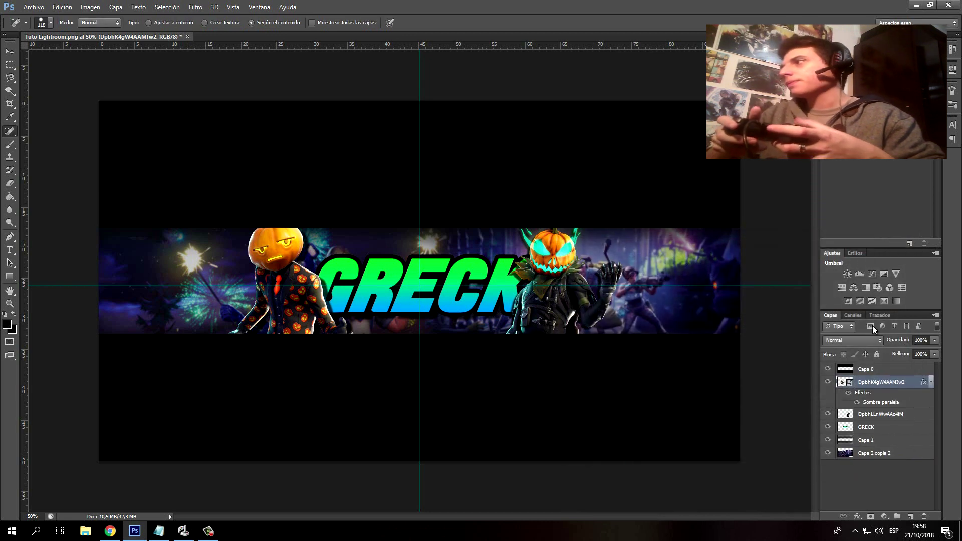
click(872, 370)
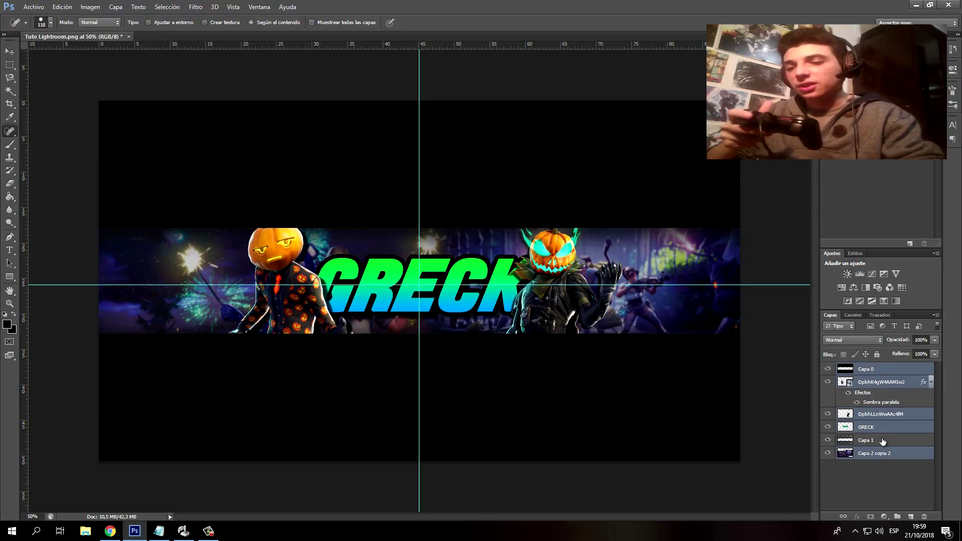
- Merge layers into Capa 0, duplicate it as Capa 0 copia, and add banner-edge guides
right_click(881, 439)
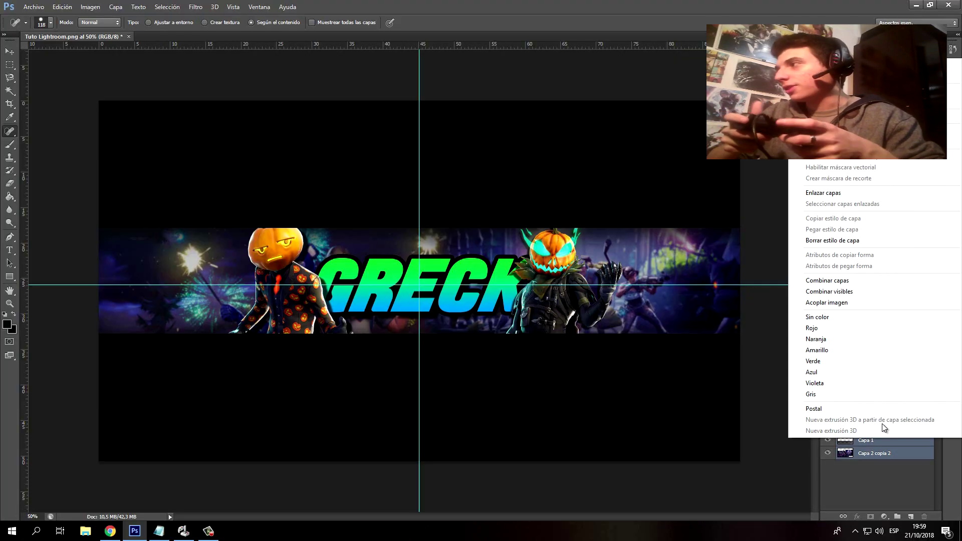
click(882, 280)
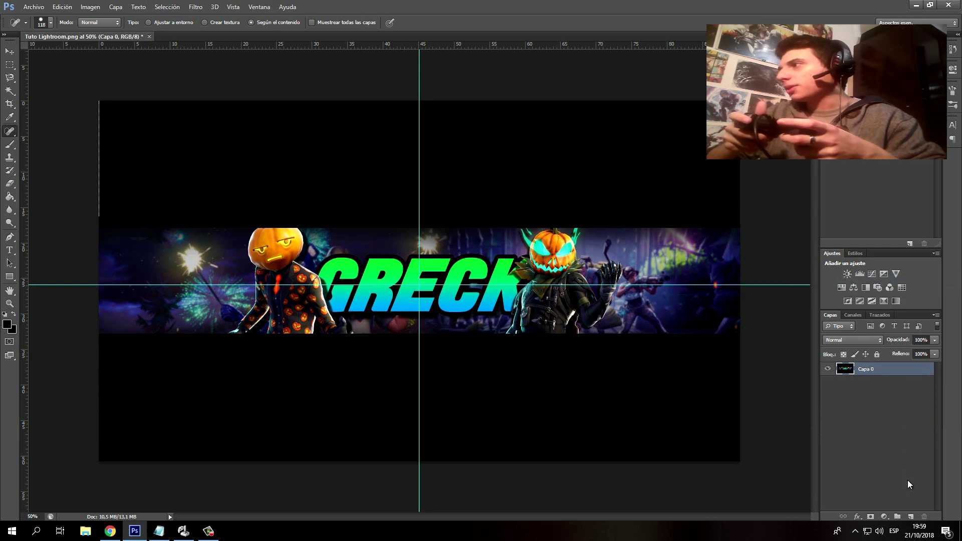
right_click(906, 369)
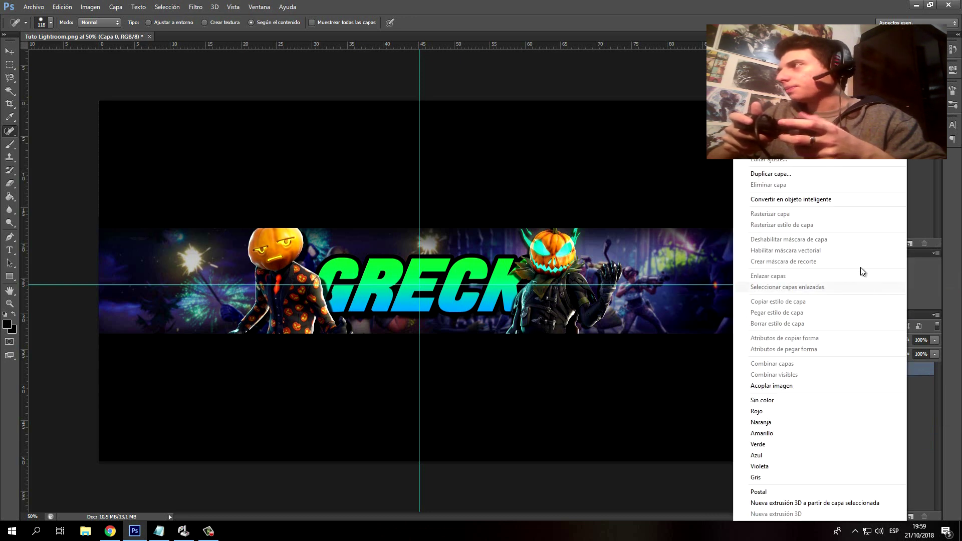
click(861, 174)
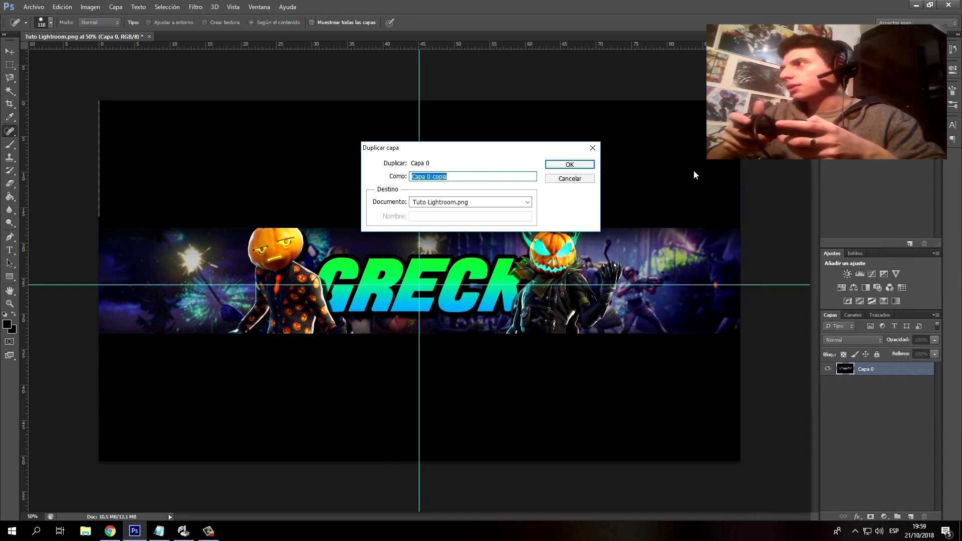
click(551, 166)
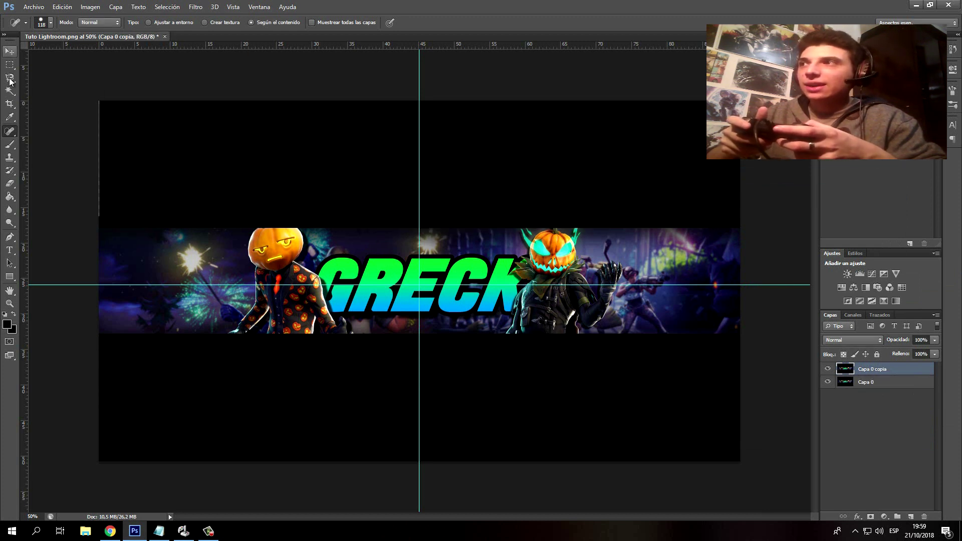
drag(204, 57, 204, 228)
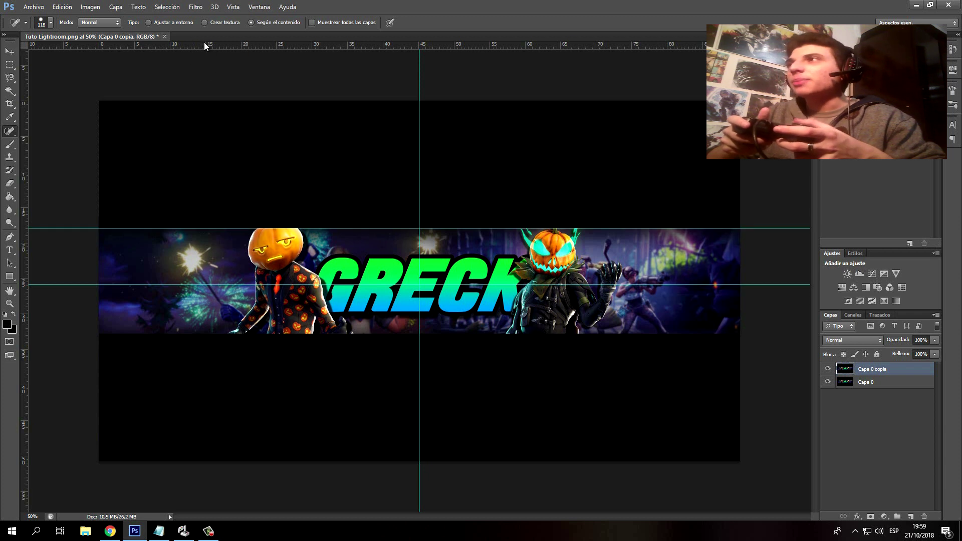
drag(203, 42, 190, 332)
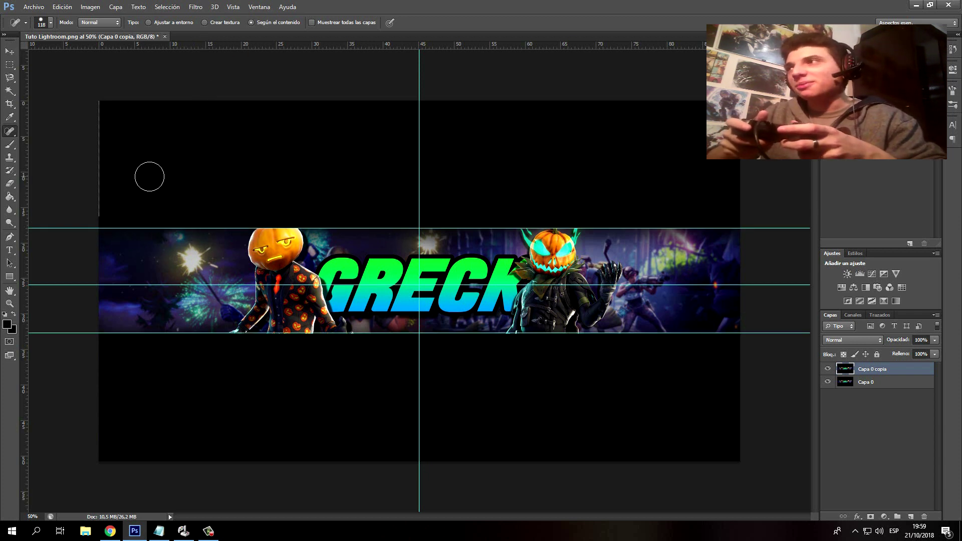
- Marquee the banner strip and copy it onto a new layer, Capa 1
click(7, 65)
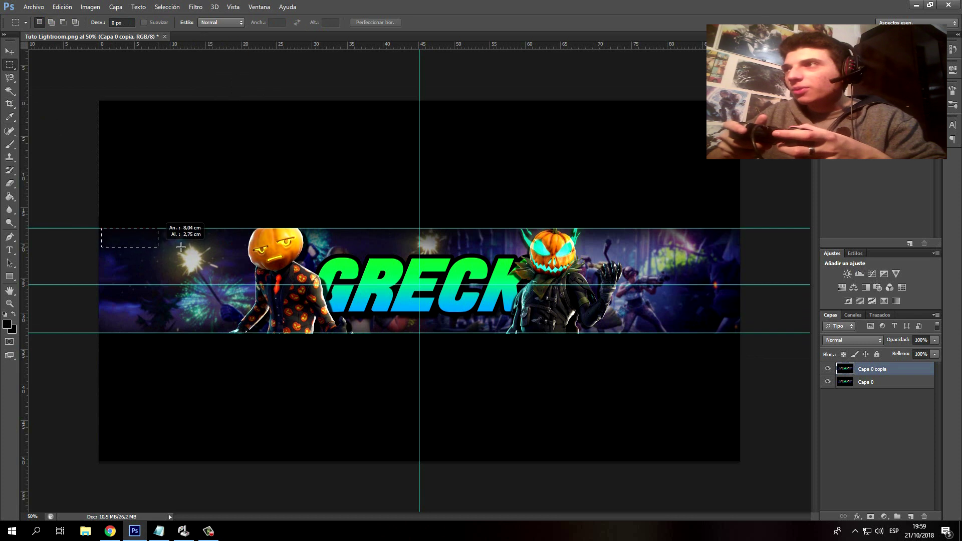
mouse_move(181, 247)
mouse_down()
mouse_move(728, 321)
mouse_move(742, 334)
mouse_up()
right_click(693, 304)
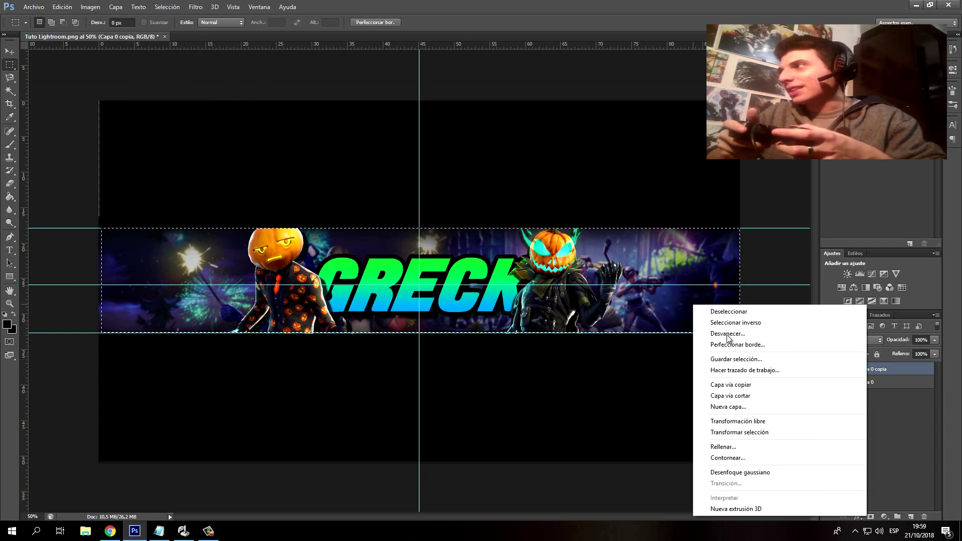
click(721, 382)
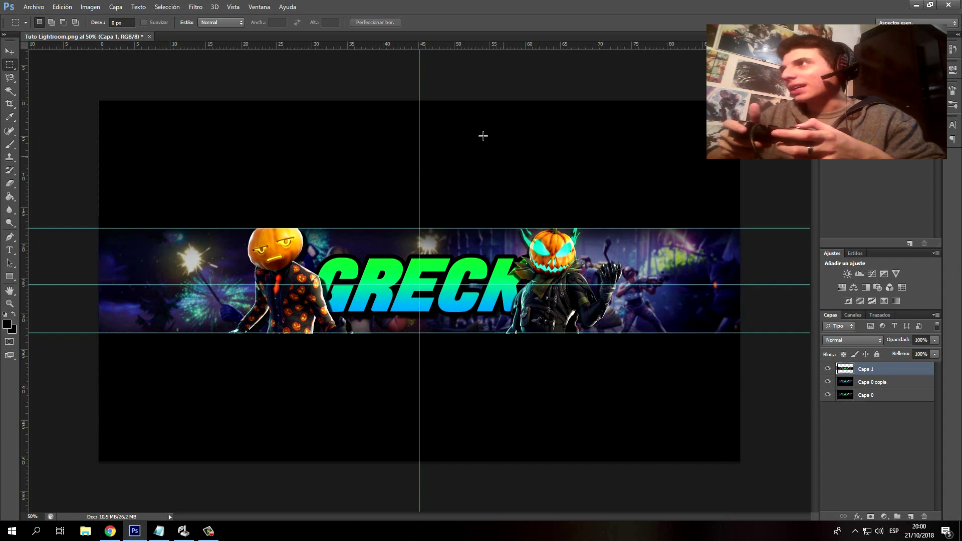
- Apply the Topaz Clean 3 filter to the banner strip
click(201, 22)
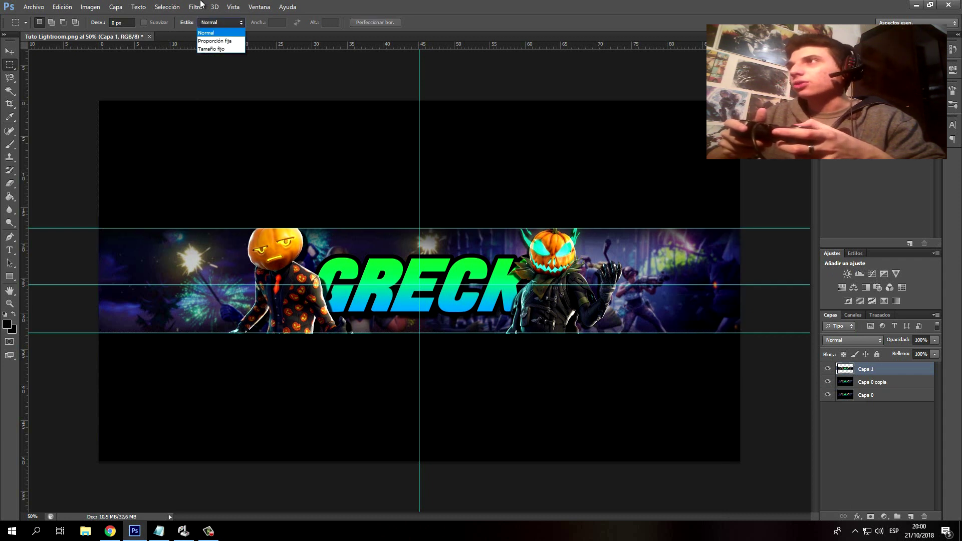
click(200, 5)
mouse_move(226, 208)
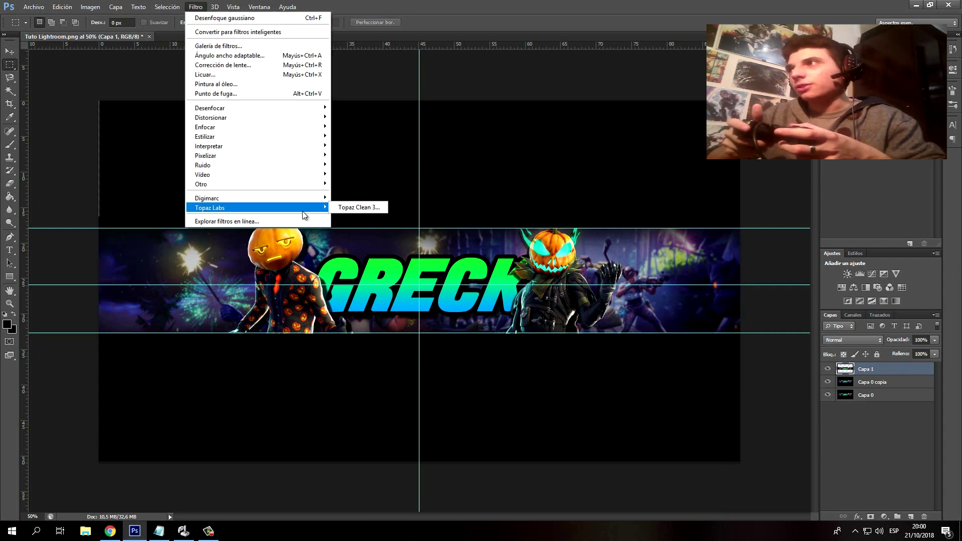
click(378, 208)
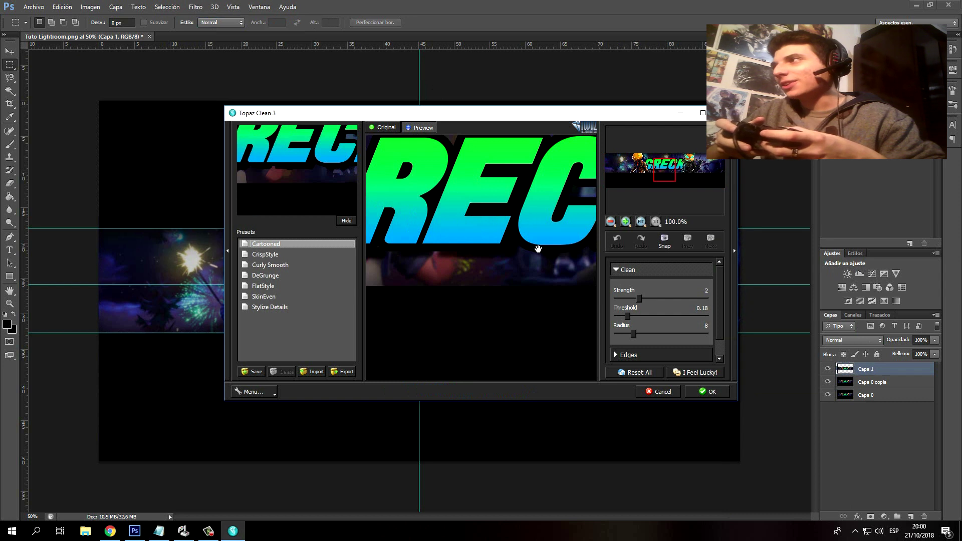
click(611, 221)
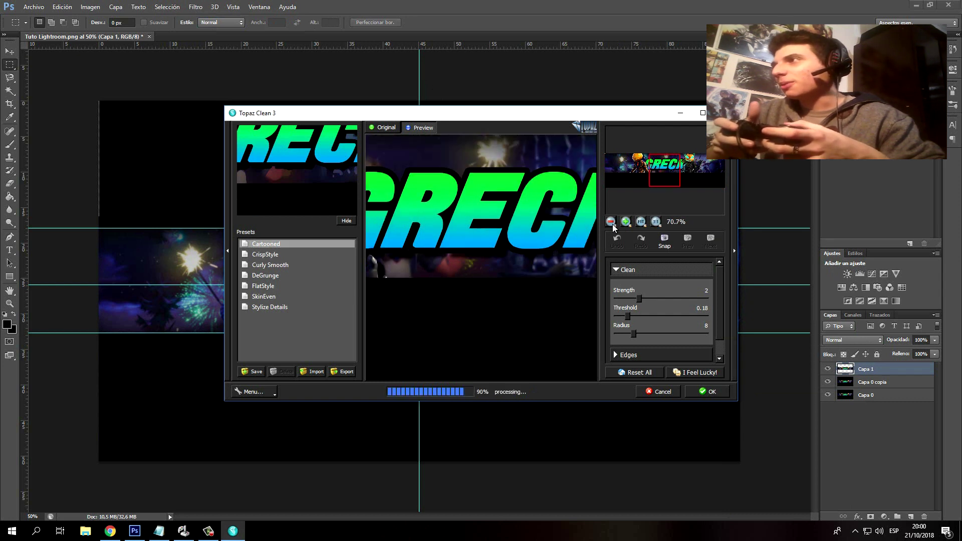
click(611, 222)
click(611, 222)
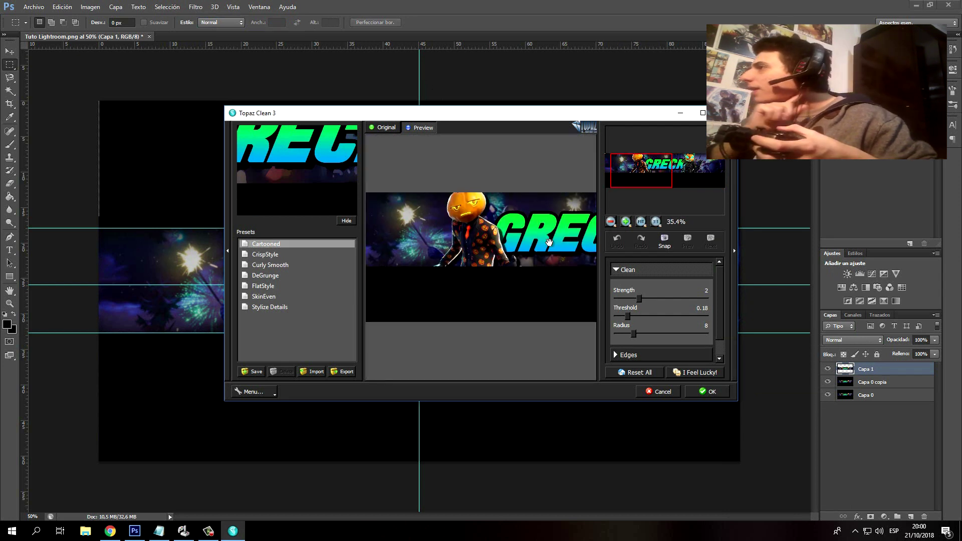
click(690, 392)
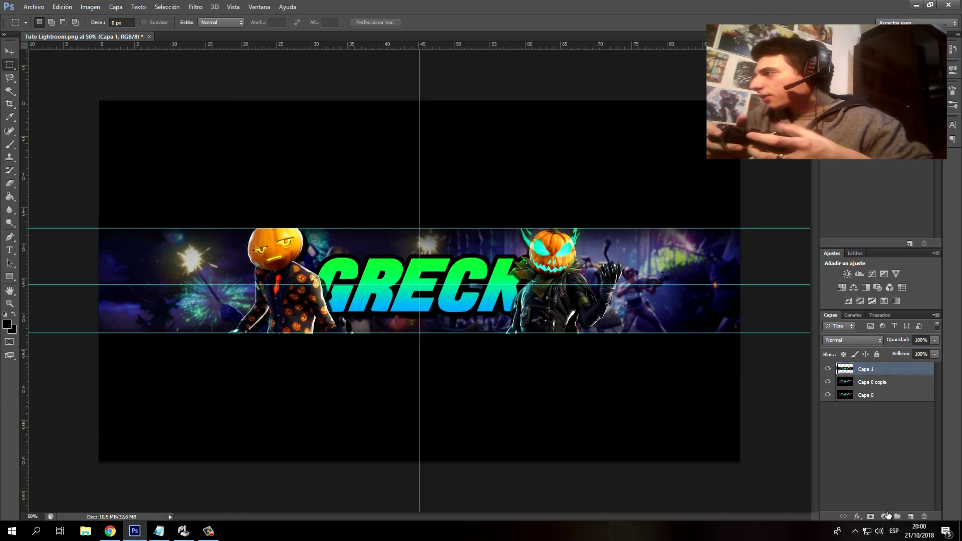
- Add a Curvas 1 adjustment with the curve pulled down, then add empty layer Capa 2
click(885, 516)
click(888, 364)
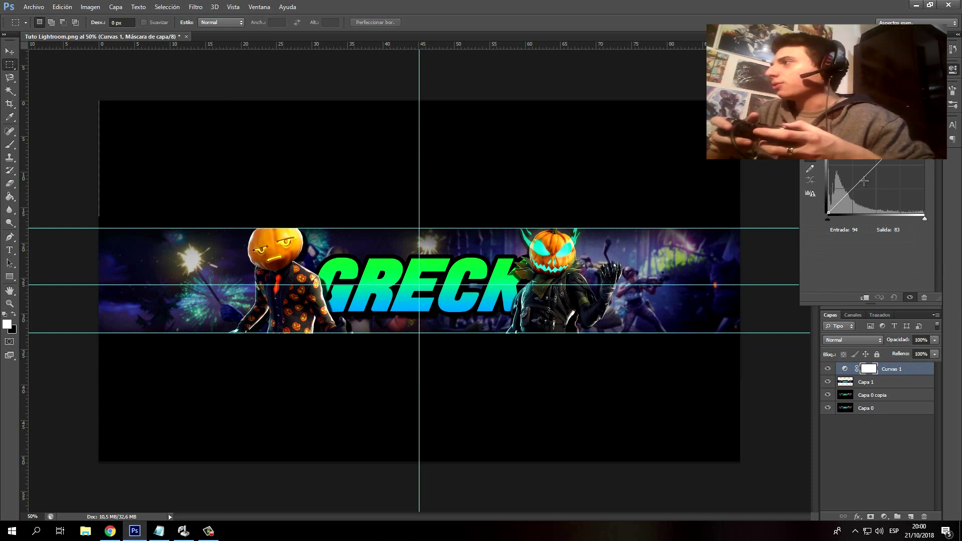
drag(864, 181, 891, 152)
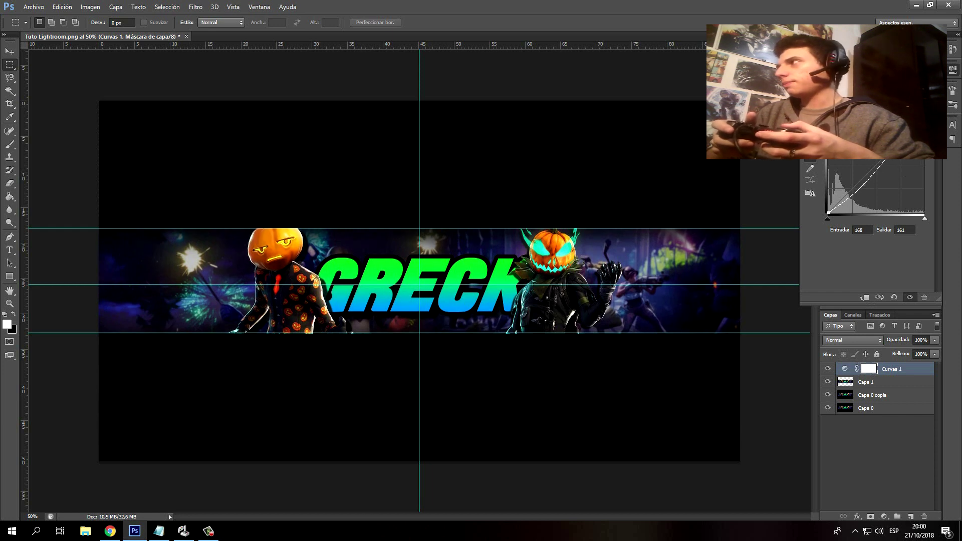
click(953, 104)
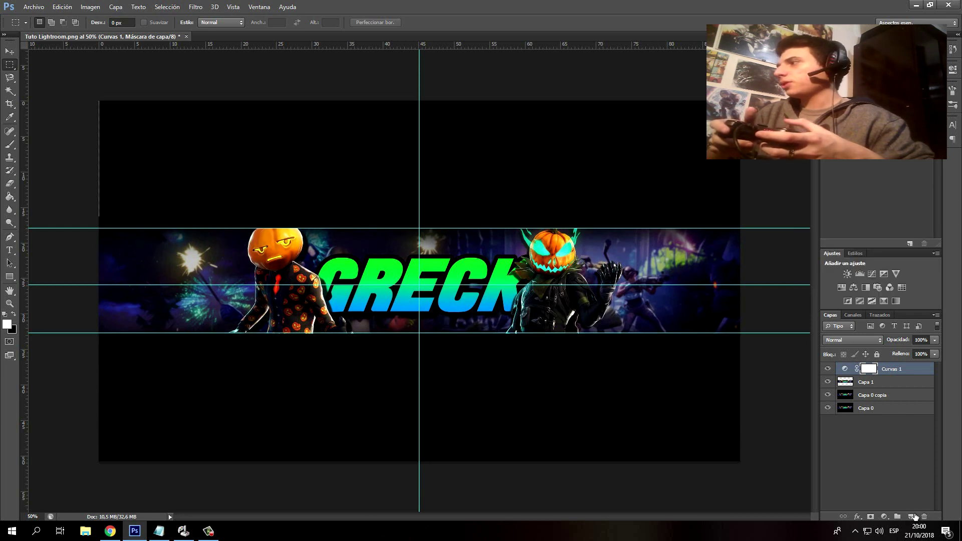
click(913, 516)
- Select the banner strip area and make white the foreground colour
key(x)
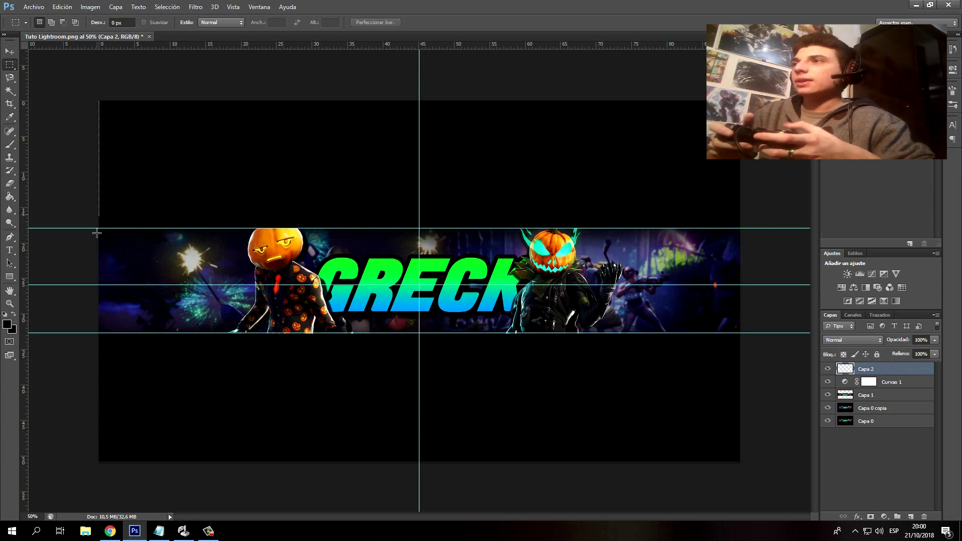
drag(97, 230, 707, 357)
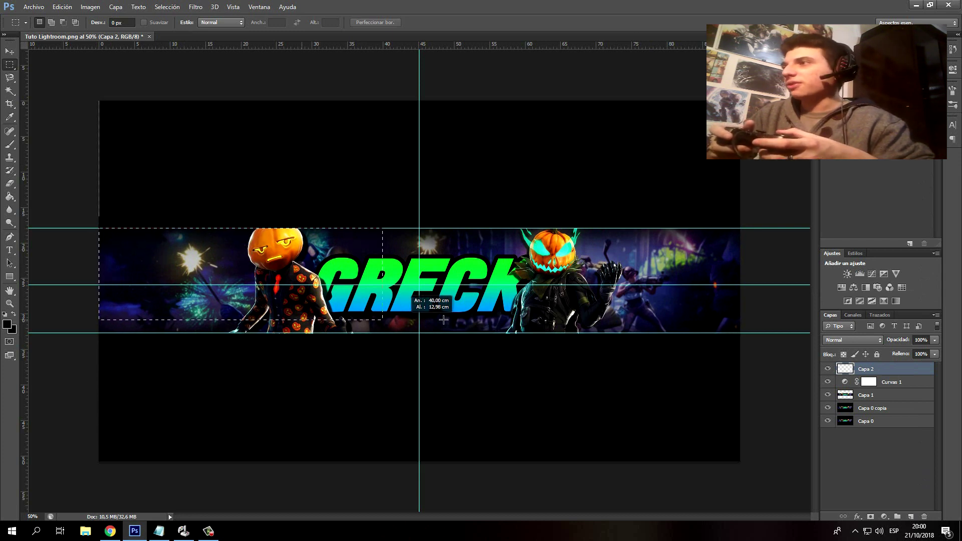
drag(745, 342, 744, 335)
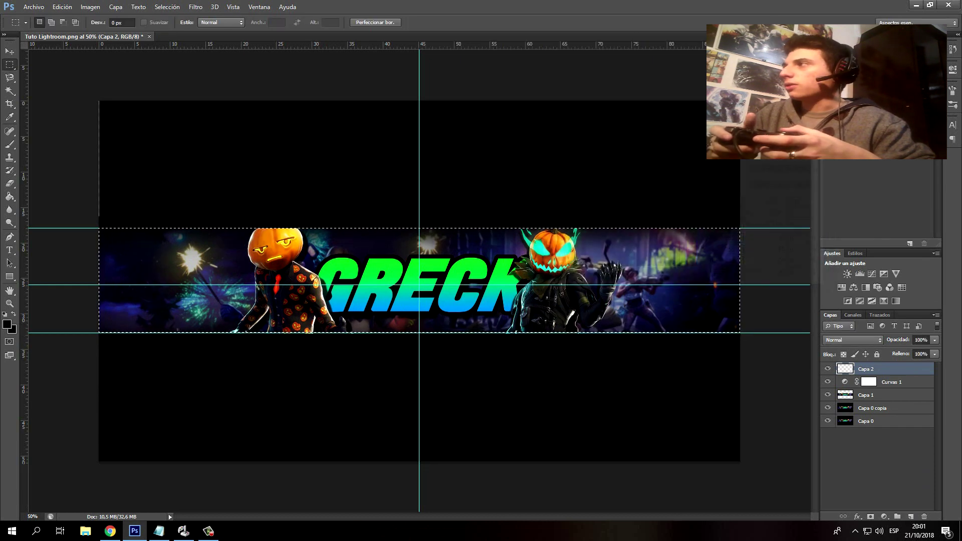
key(x)
- Set Capa 2 to Sobreexpos. lineal and paint white with a ~1521 px soft brush
click(851, 340)
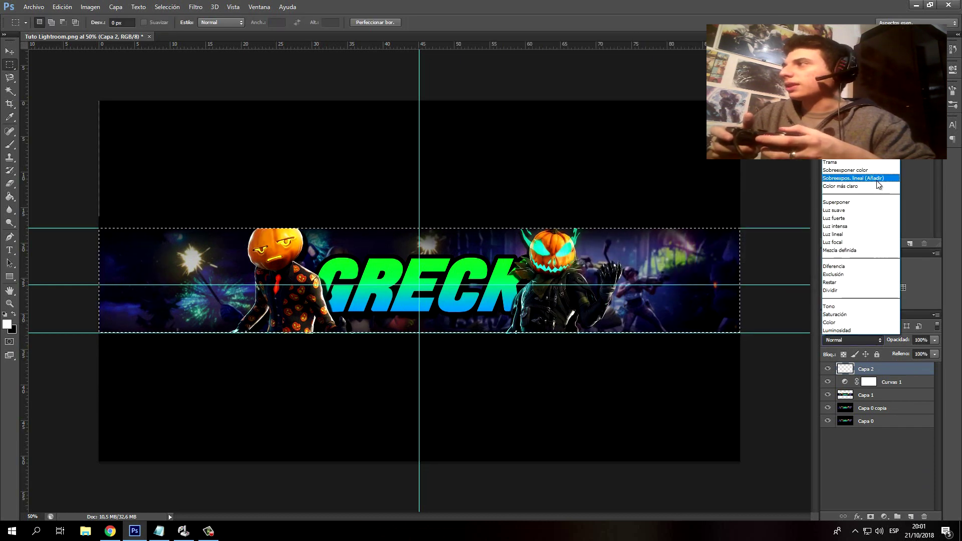
click(839, 178)
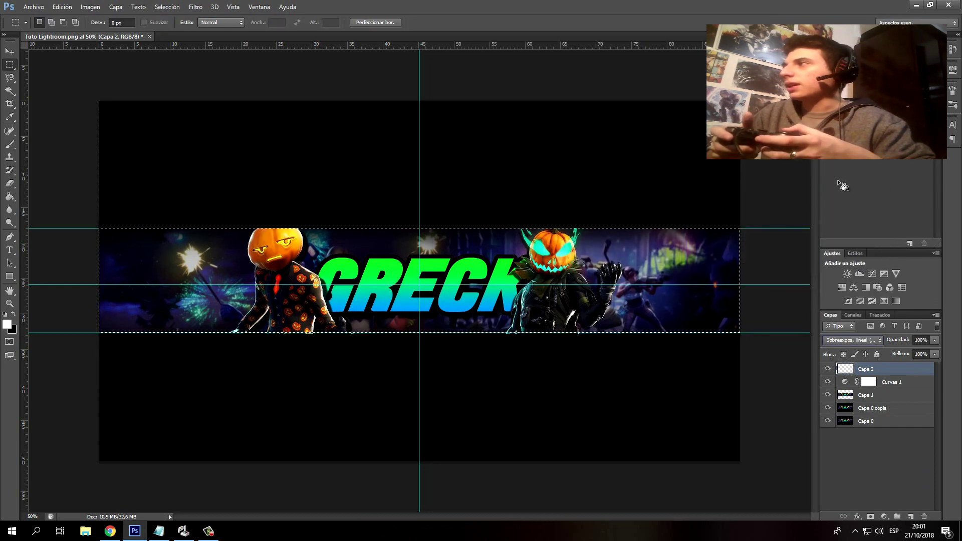
click(9, 144)
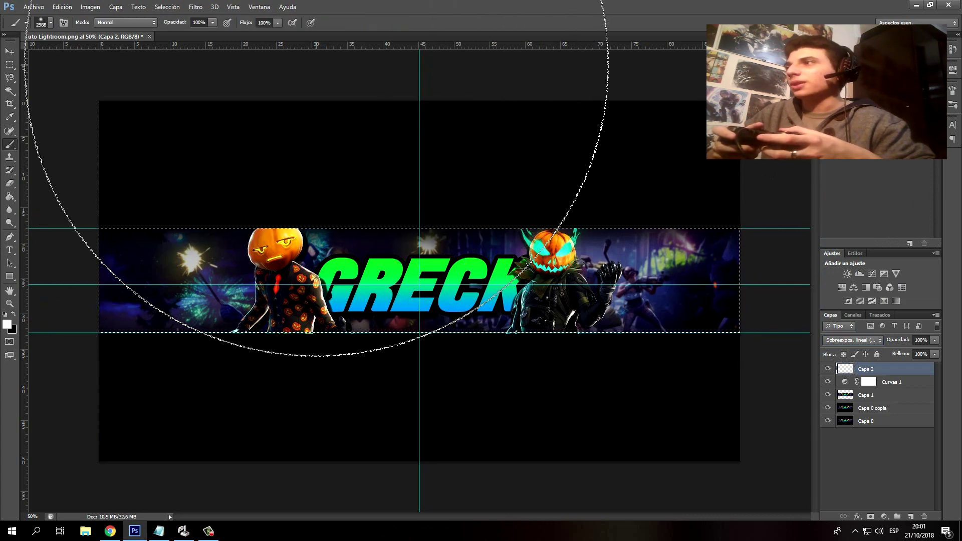
click(50, 23)
drag(107, 54, 105, 53)
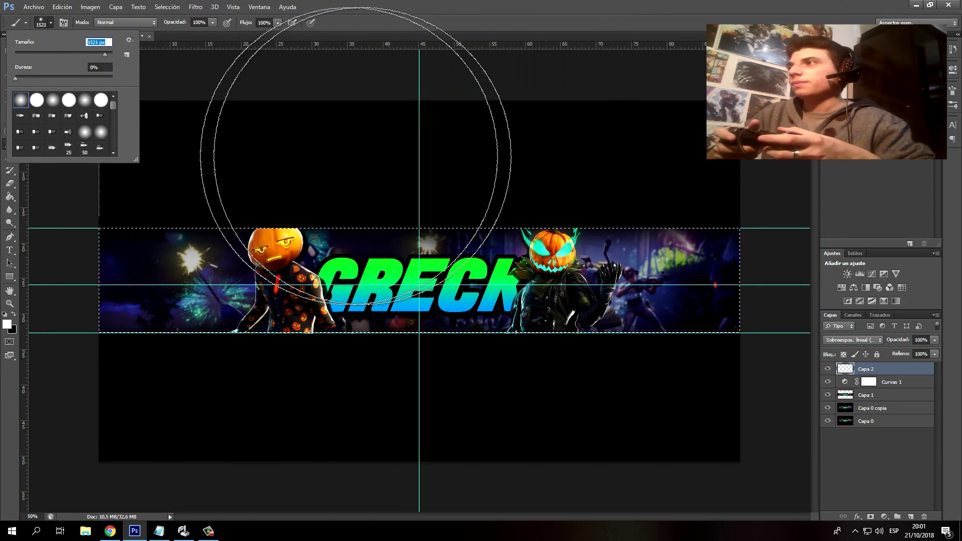
click(419, 113)
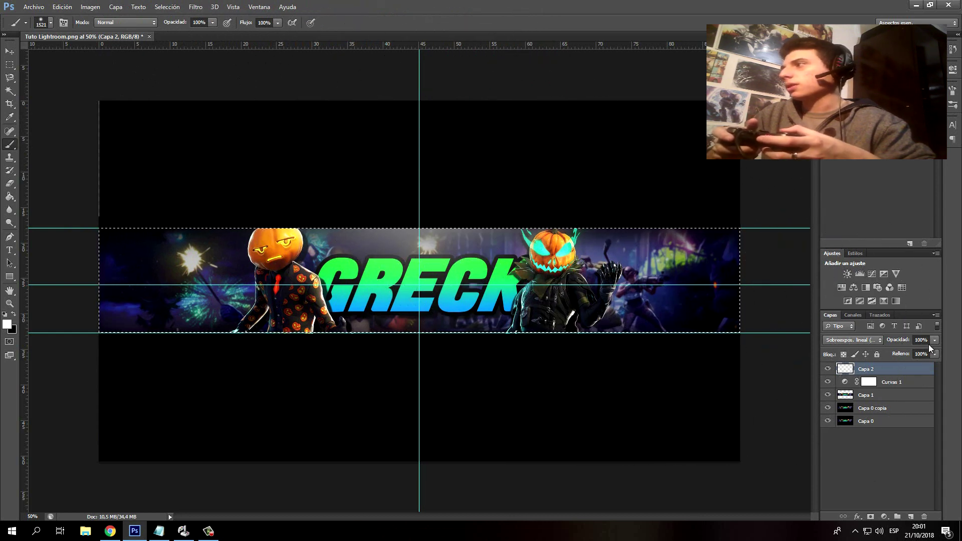
- Lower Capa 2's opacity to 37% and remove the banner selection
drag(934, 341, 904, 353)
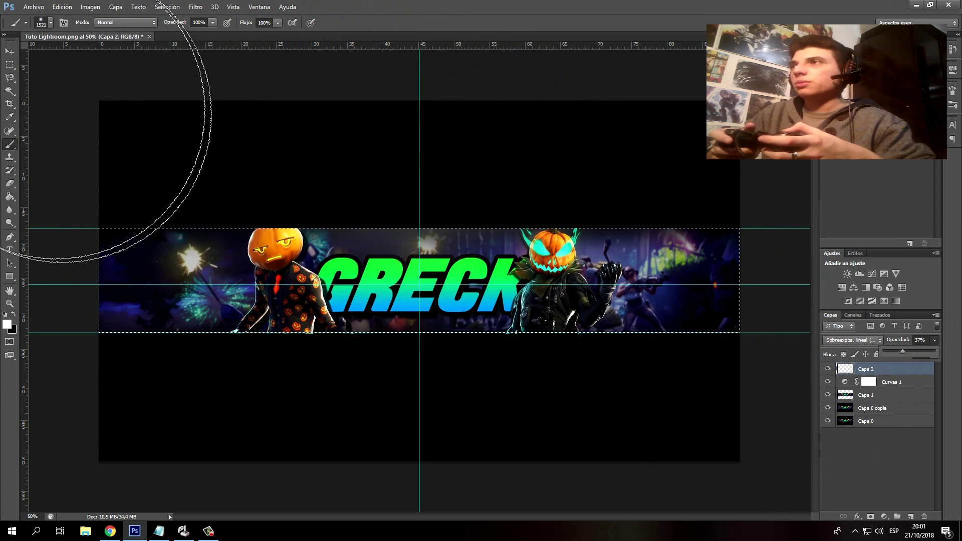
key(m)
right_click(250, 300)
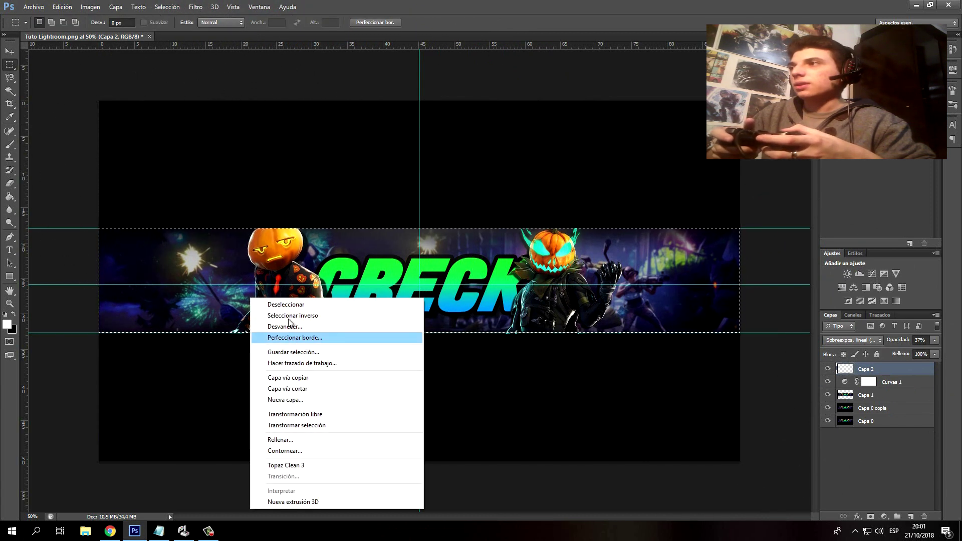
click(288, 310)
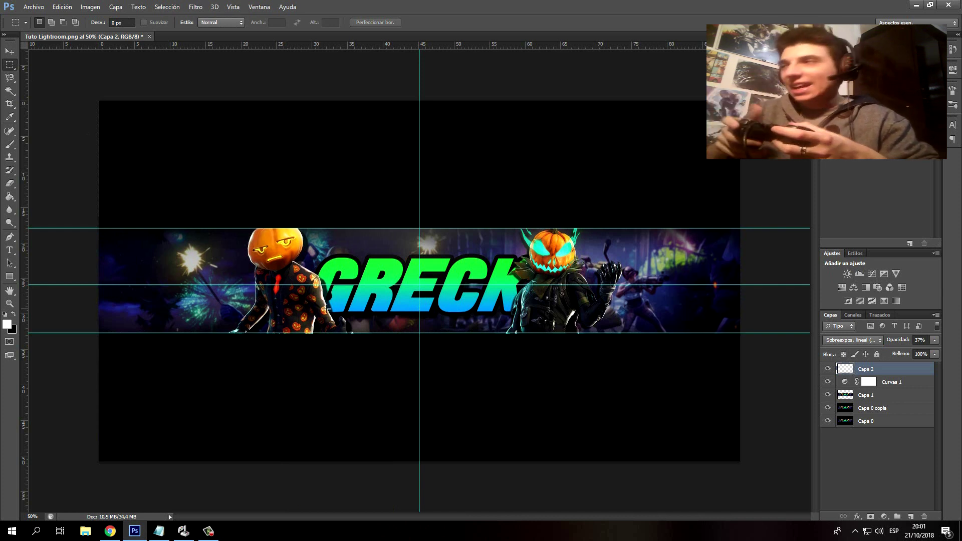
ctrl+click(869, 397)
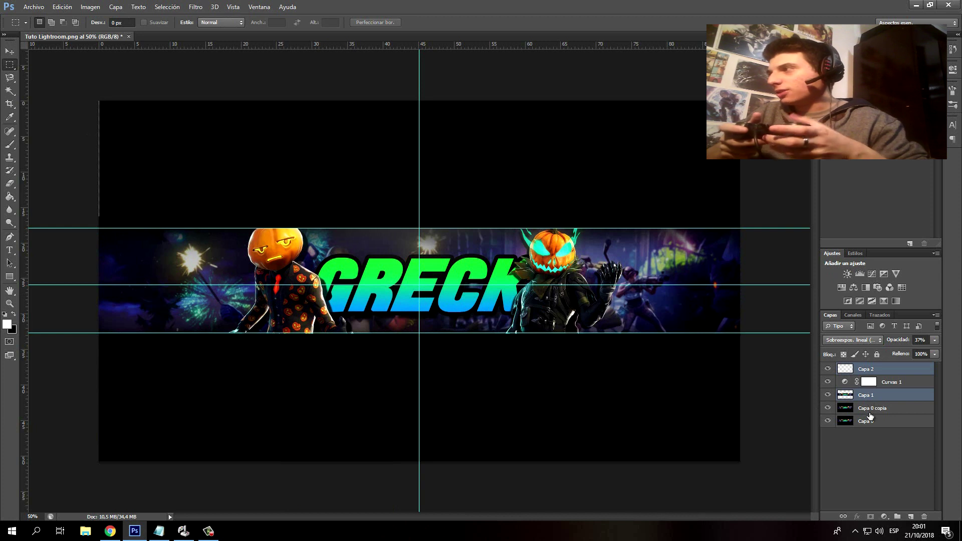
- Merge Capa 1, Capa 2 and Curvas 1 into a single Capa 2
right_click(869, 416)
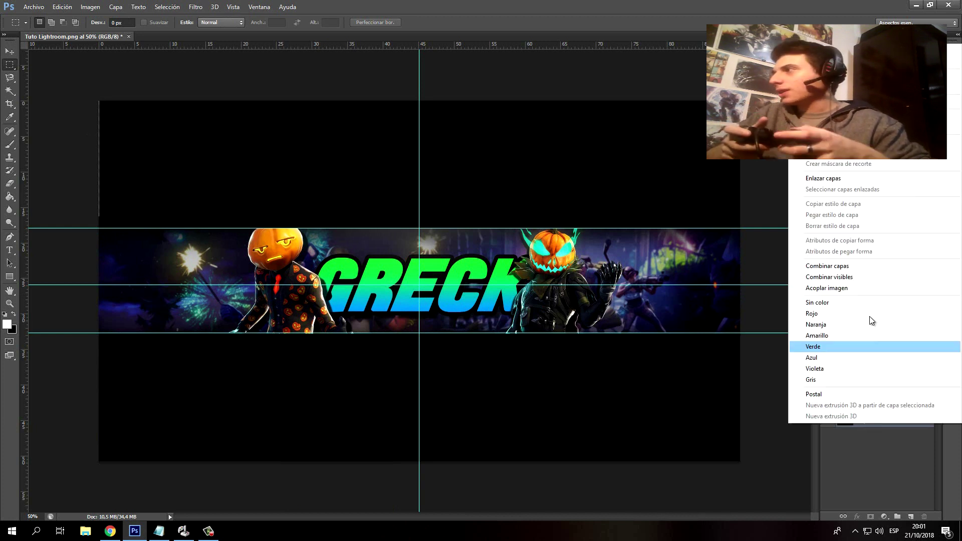
click(870, 266)
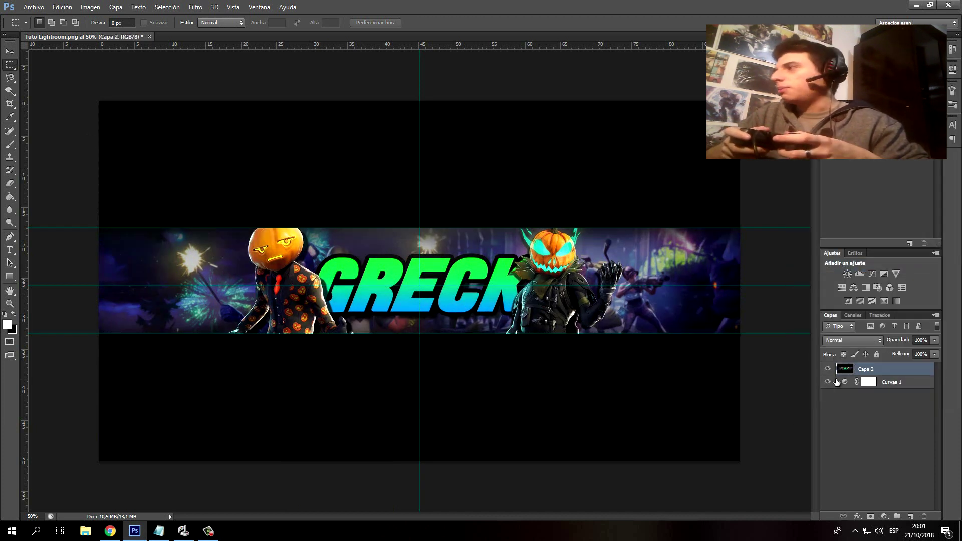
shift+click(884, 382)
right_click(885, 381)
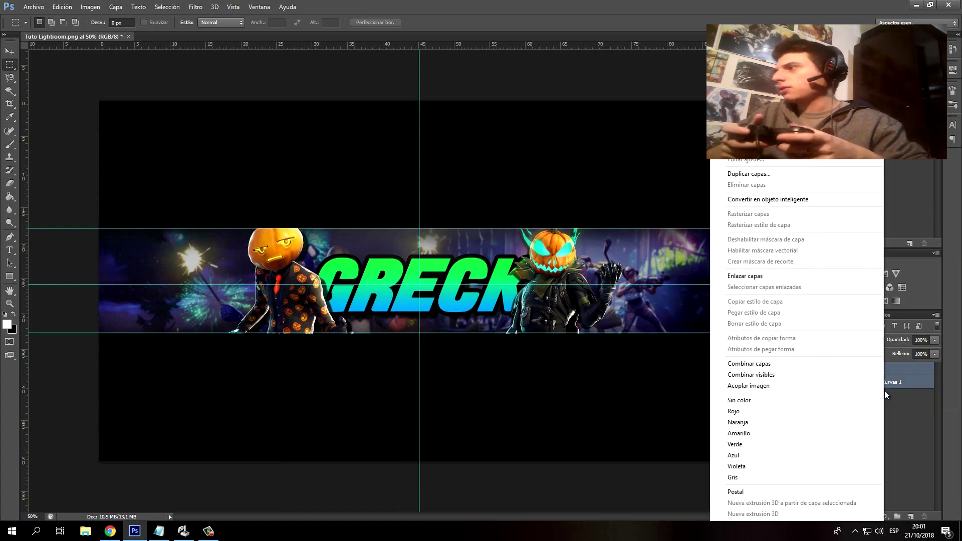
click(840, 363)
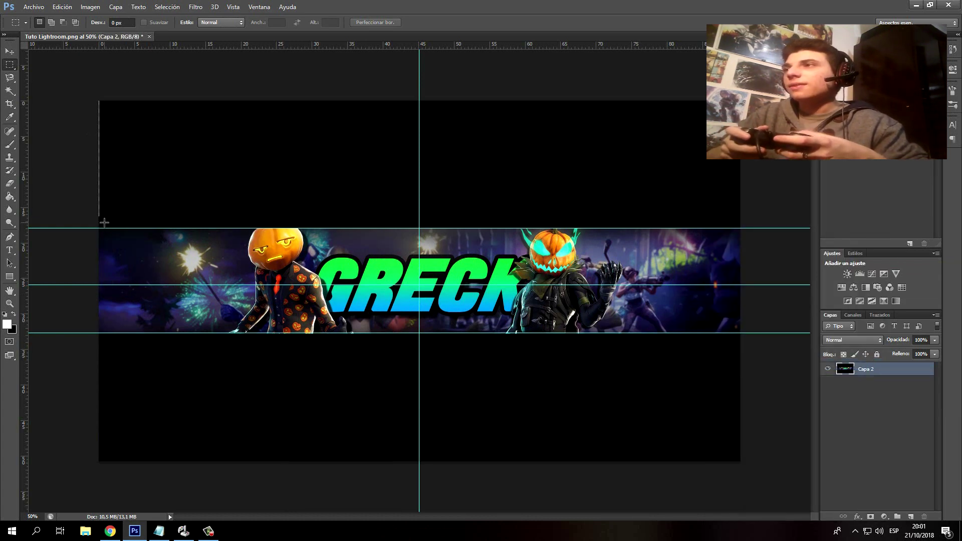
- Copy the banner band between the guides onto new layer Capa 3
drag(97, 228, 739, 333)
right_click(657, 271)
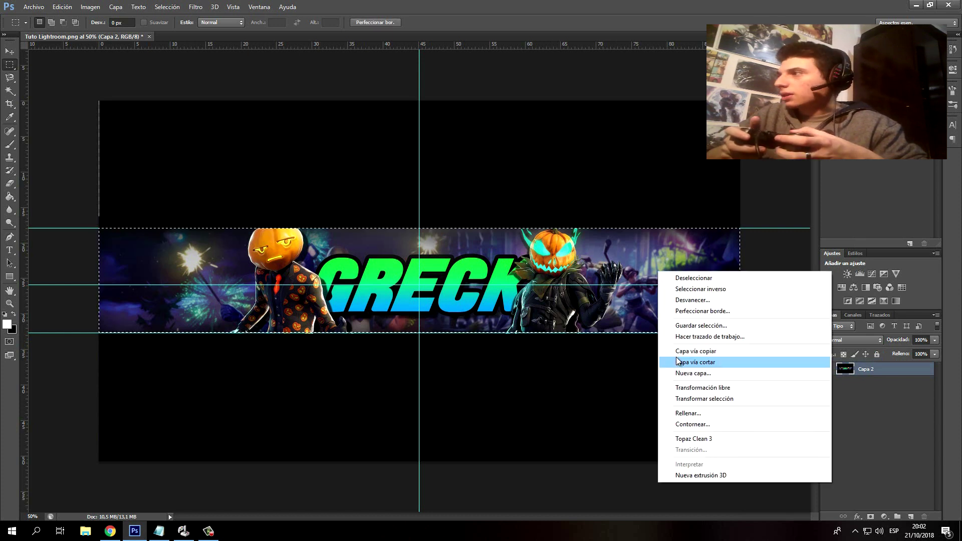
click(677, 353)
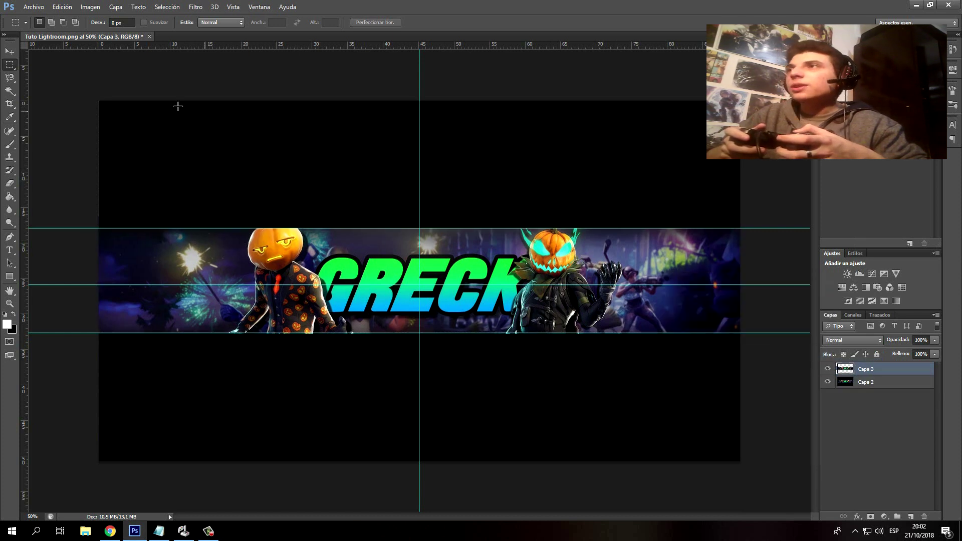
- Move Capa 3 above the main band and place its duplicate Capa 3 copia below
click(9, 51)
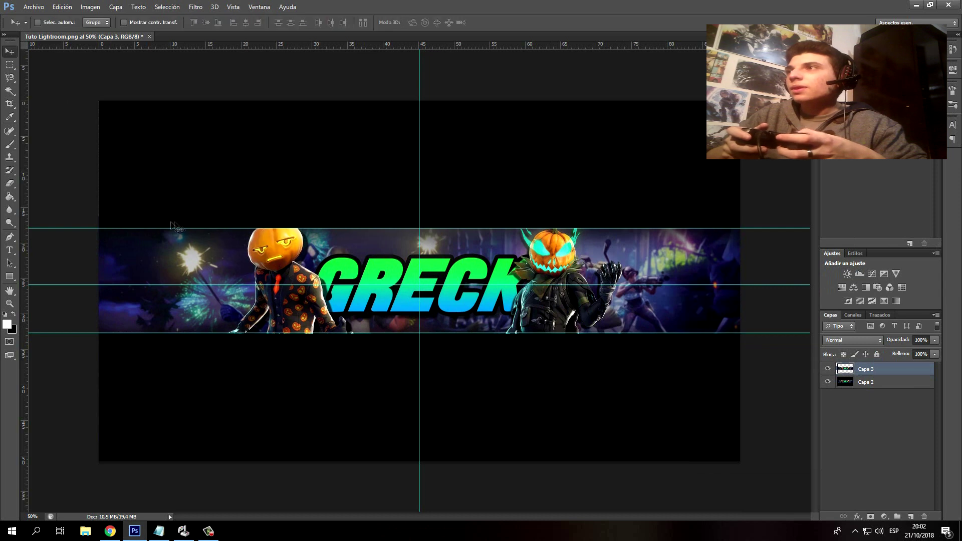
drag(187, 265, 187, 160)
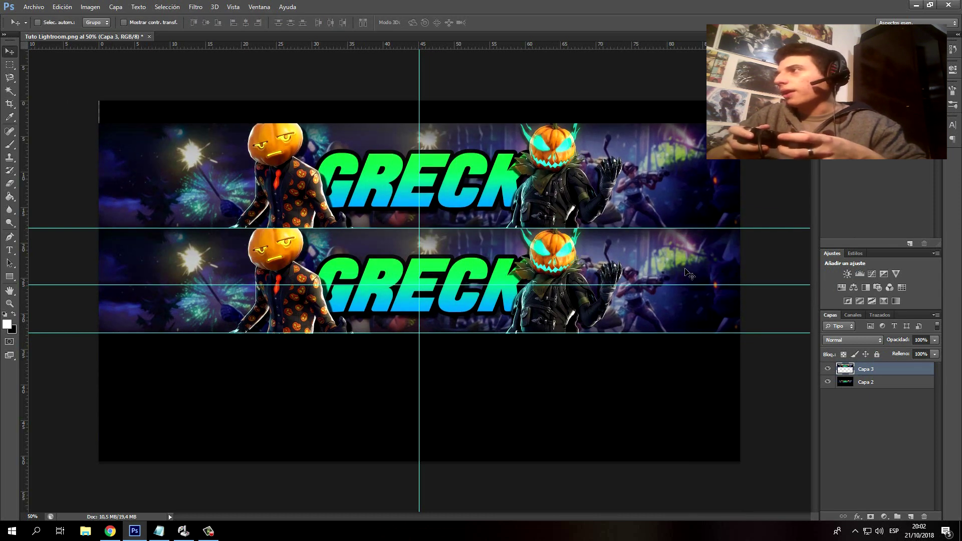
right_click(867, 369)
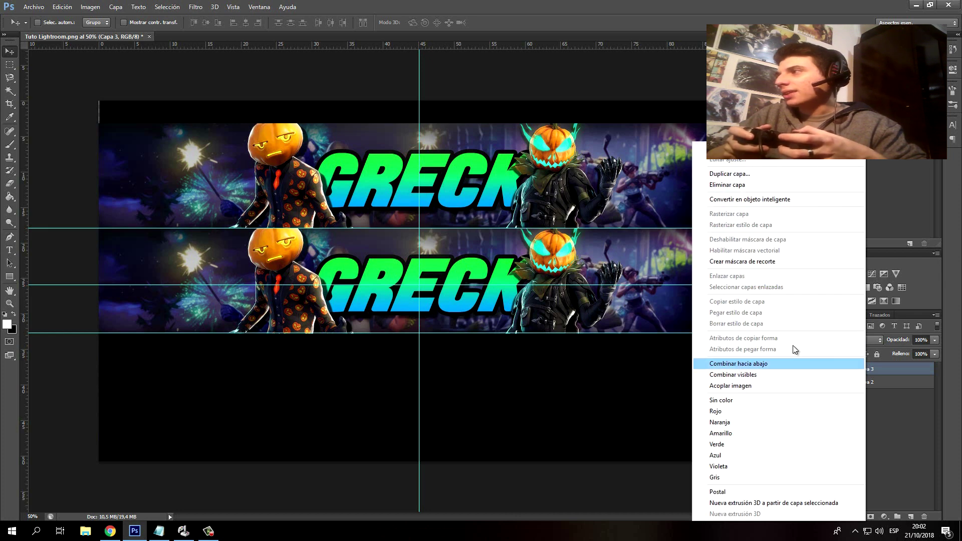
click(793, 176)
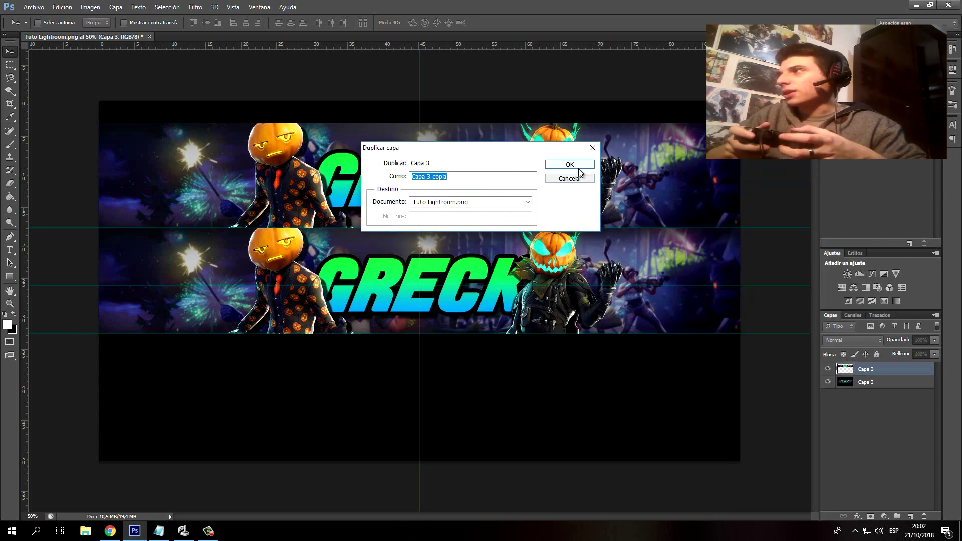
click(569, 163)
drag(578, 172, 579, 379)
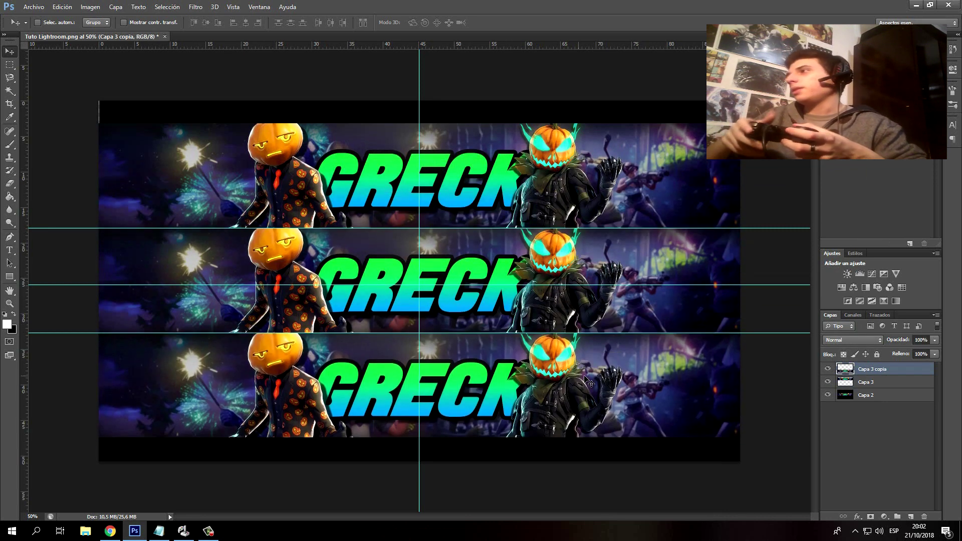
- Merge the two preview copies and fade them to 24% opacity
shift+click(871, 382)
right_click(877, 382)
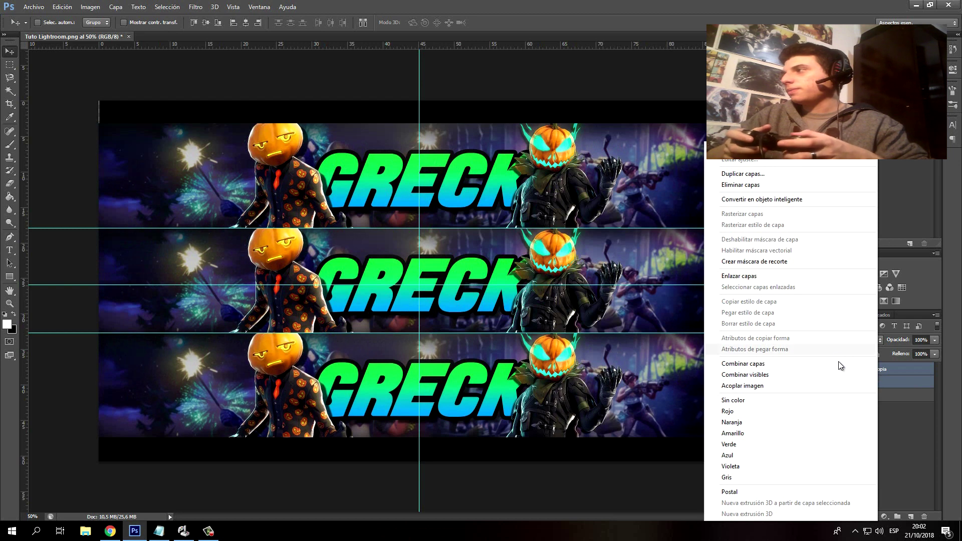
click(840, 373)
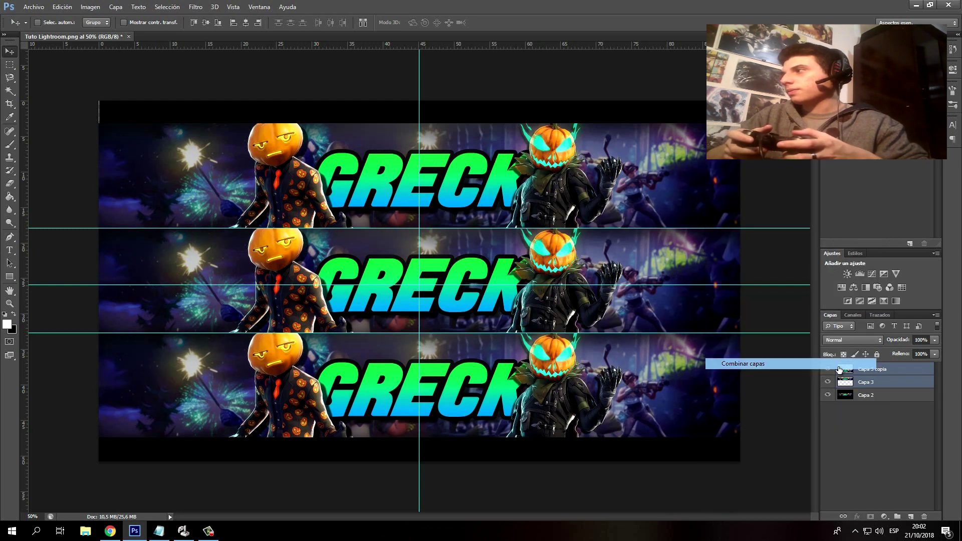
click(934, 354)
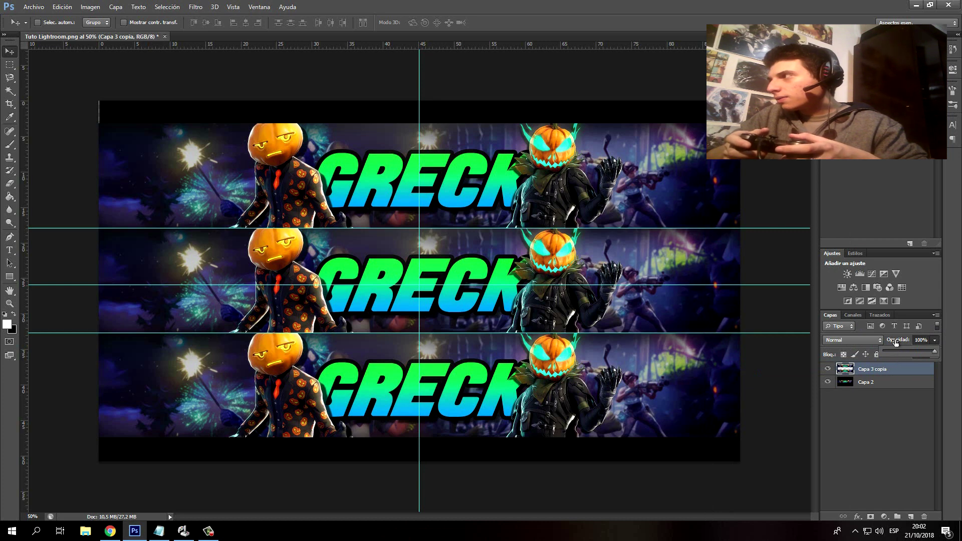
click(896, 352)
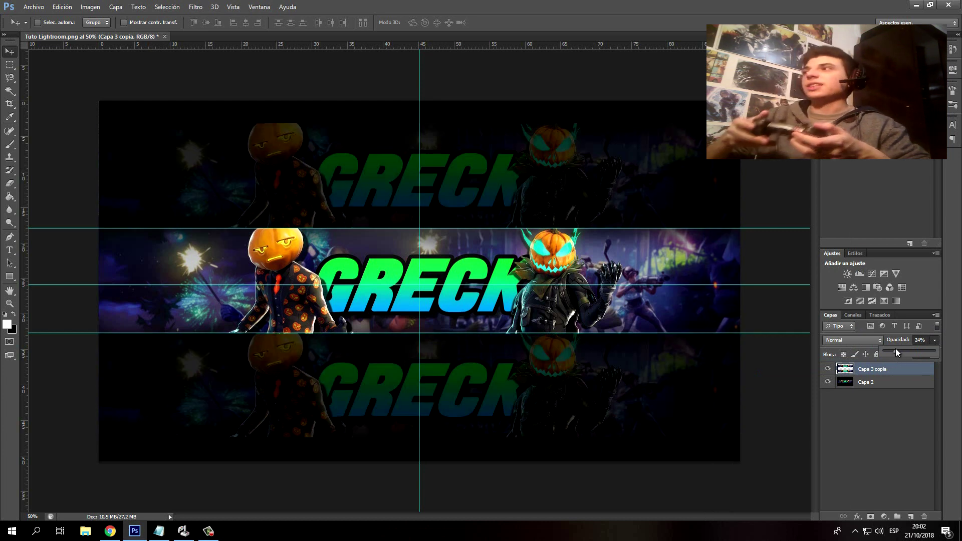